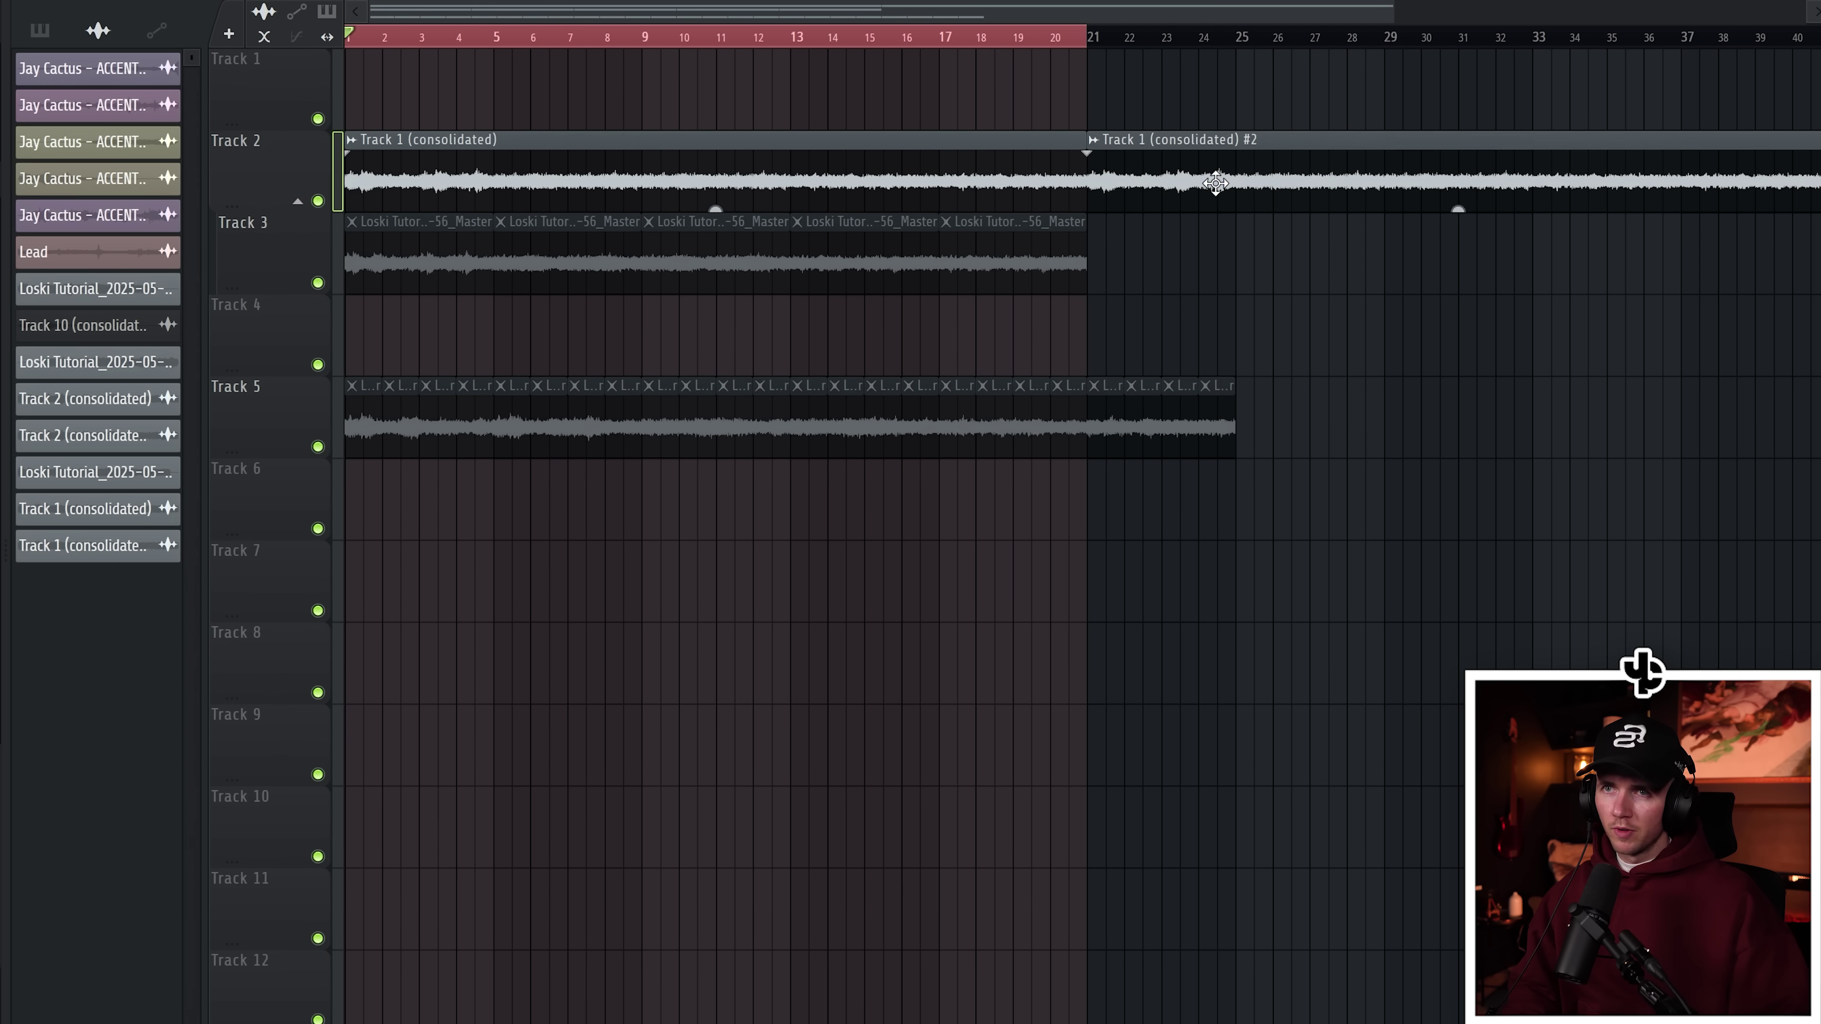
Move the Track 1 (consolidated) #2 clip to bar 1 on Track 1 and route it to mixer insert 11.
left_click_drag(1215, 183, 473, 101)
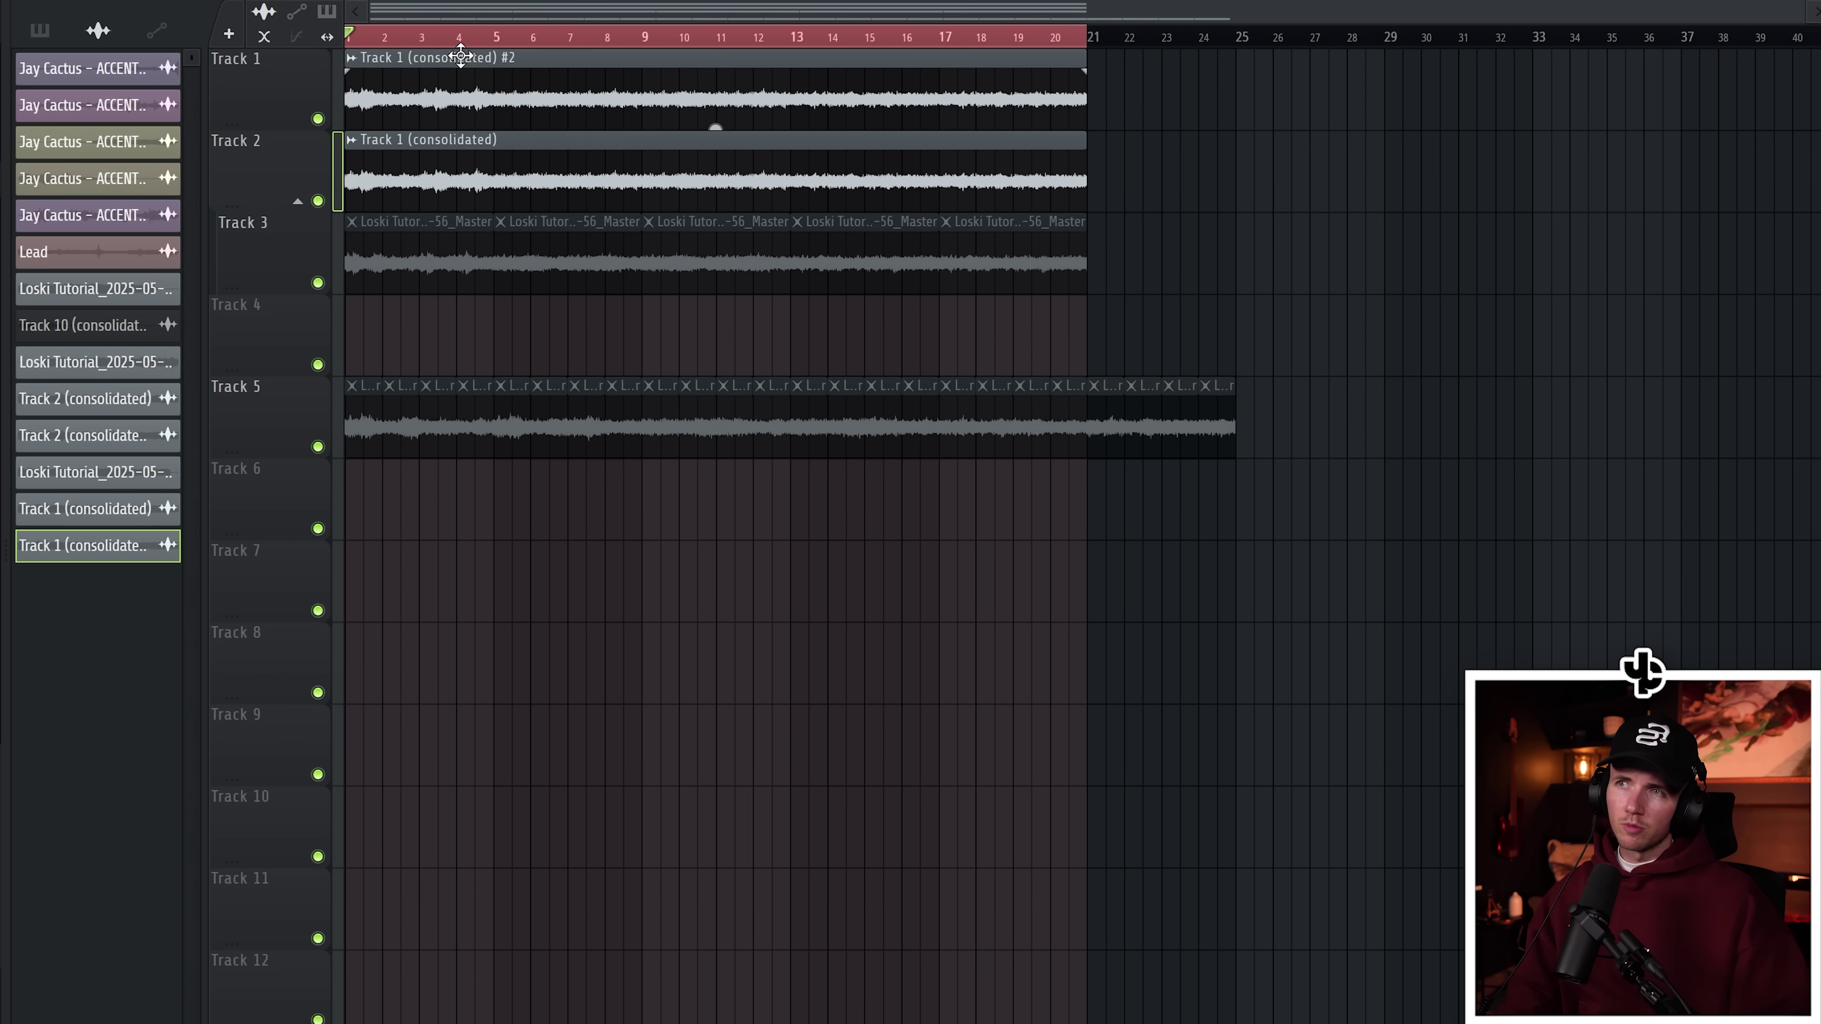
double_click(459, 54)
left_click(602, 160)
left_click(605, 219)
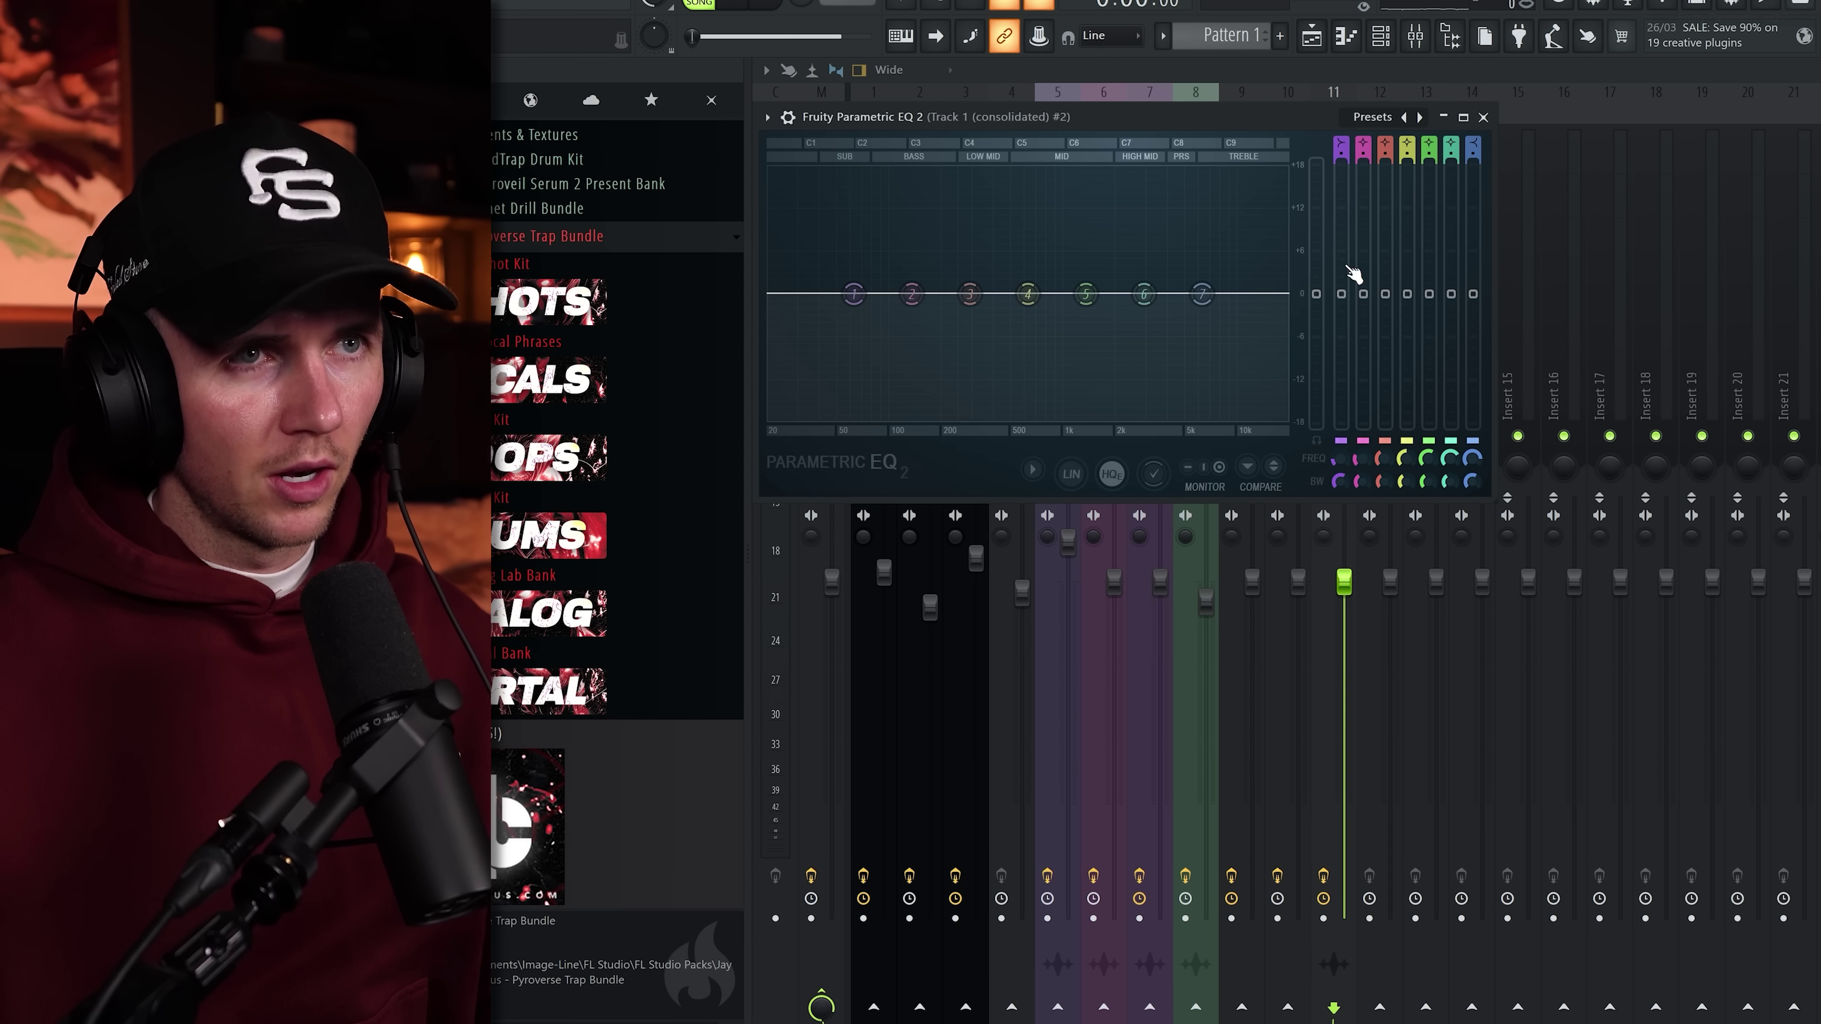
Load the 20Hz + 18kHz cut preset in Parametric EQ 2, lower the low-pass cutoff and raise the high-pass cutoff during playback.
left_click(1419, 118)
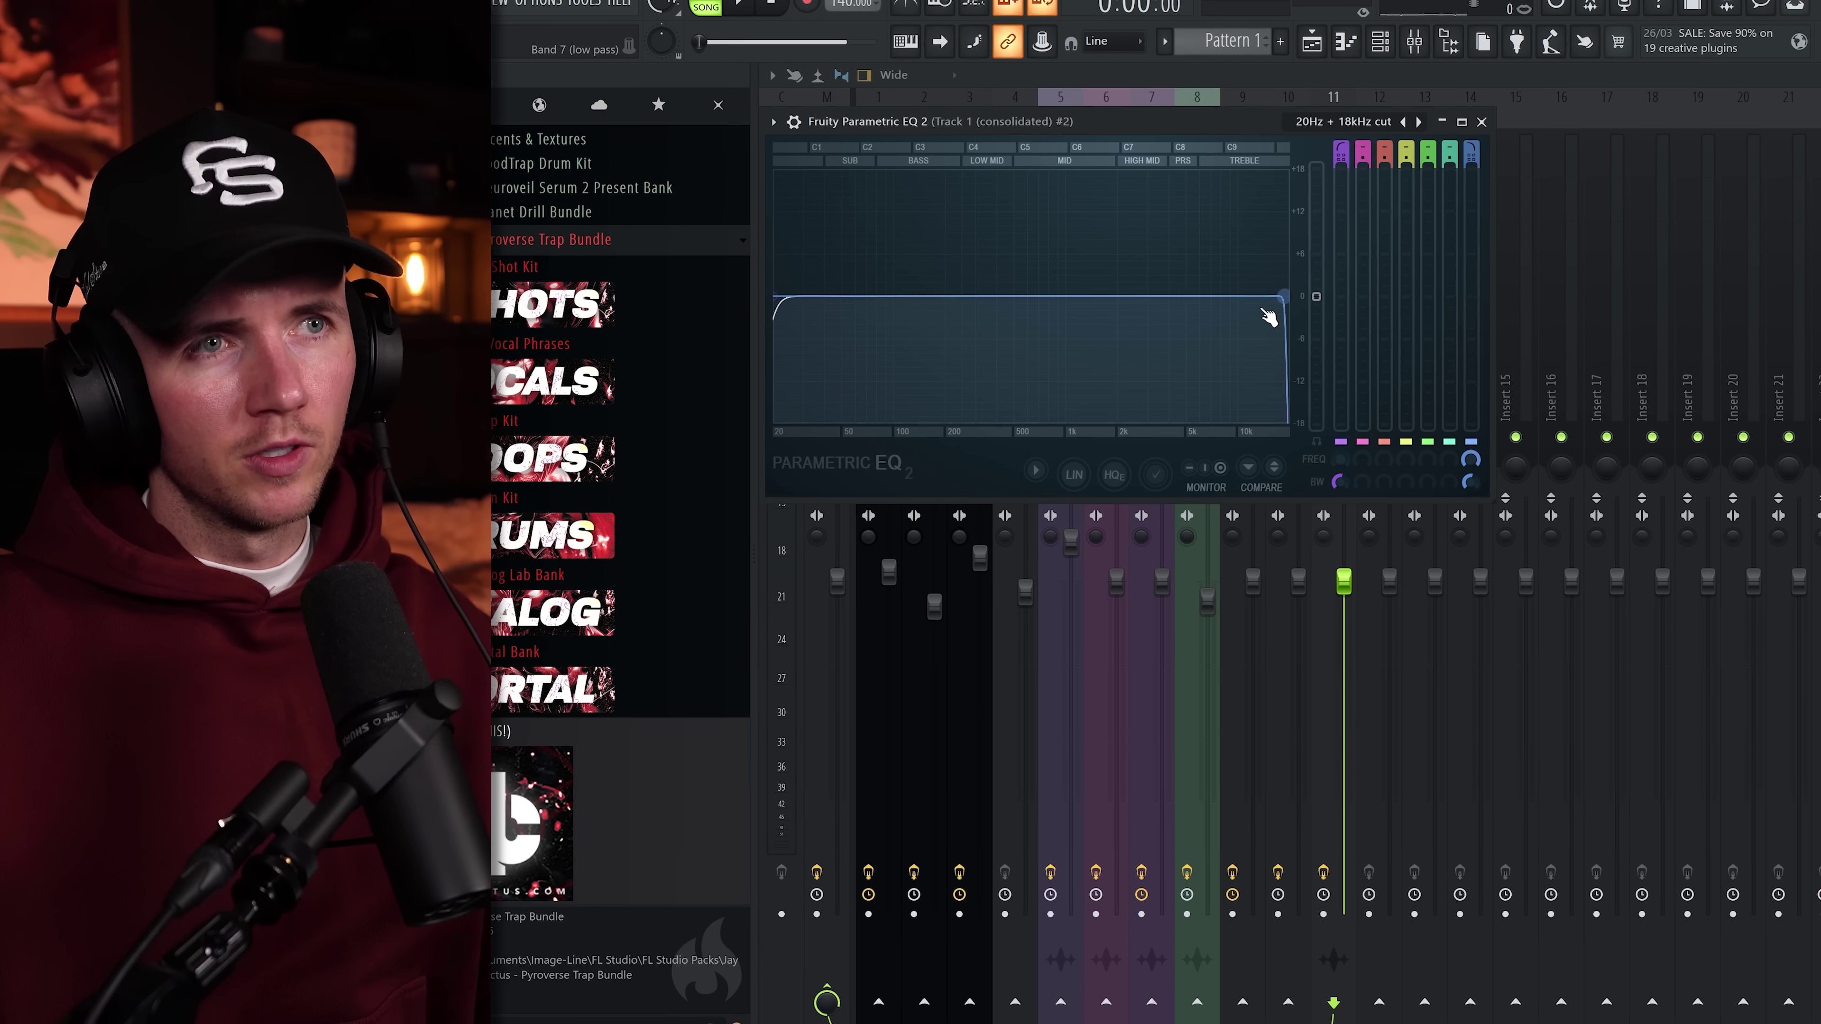
left_click_drag(1277, 294, 1190, 294)
key("space")
left_click_drag(781, 298, 1174, 304)
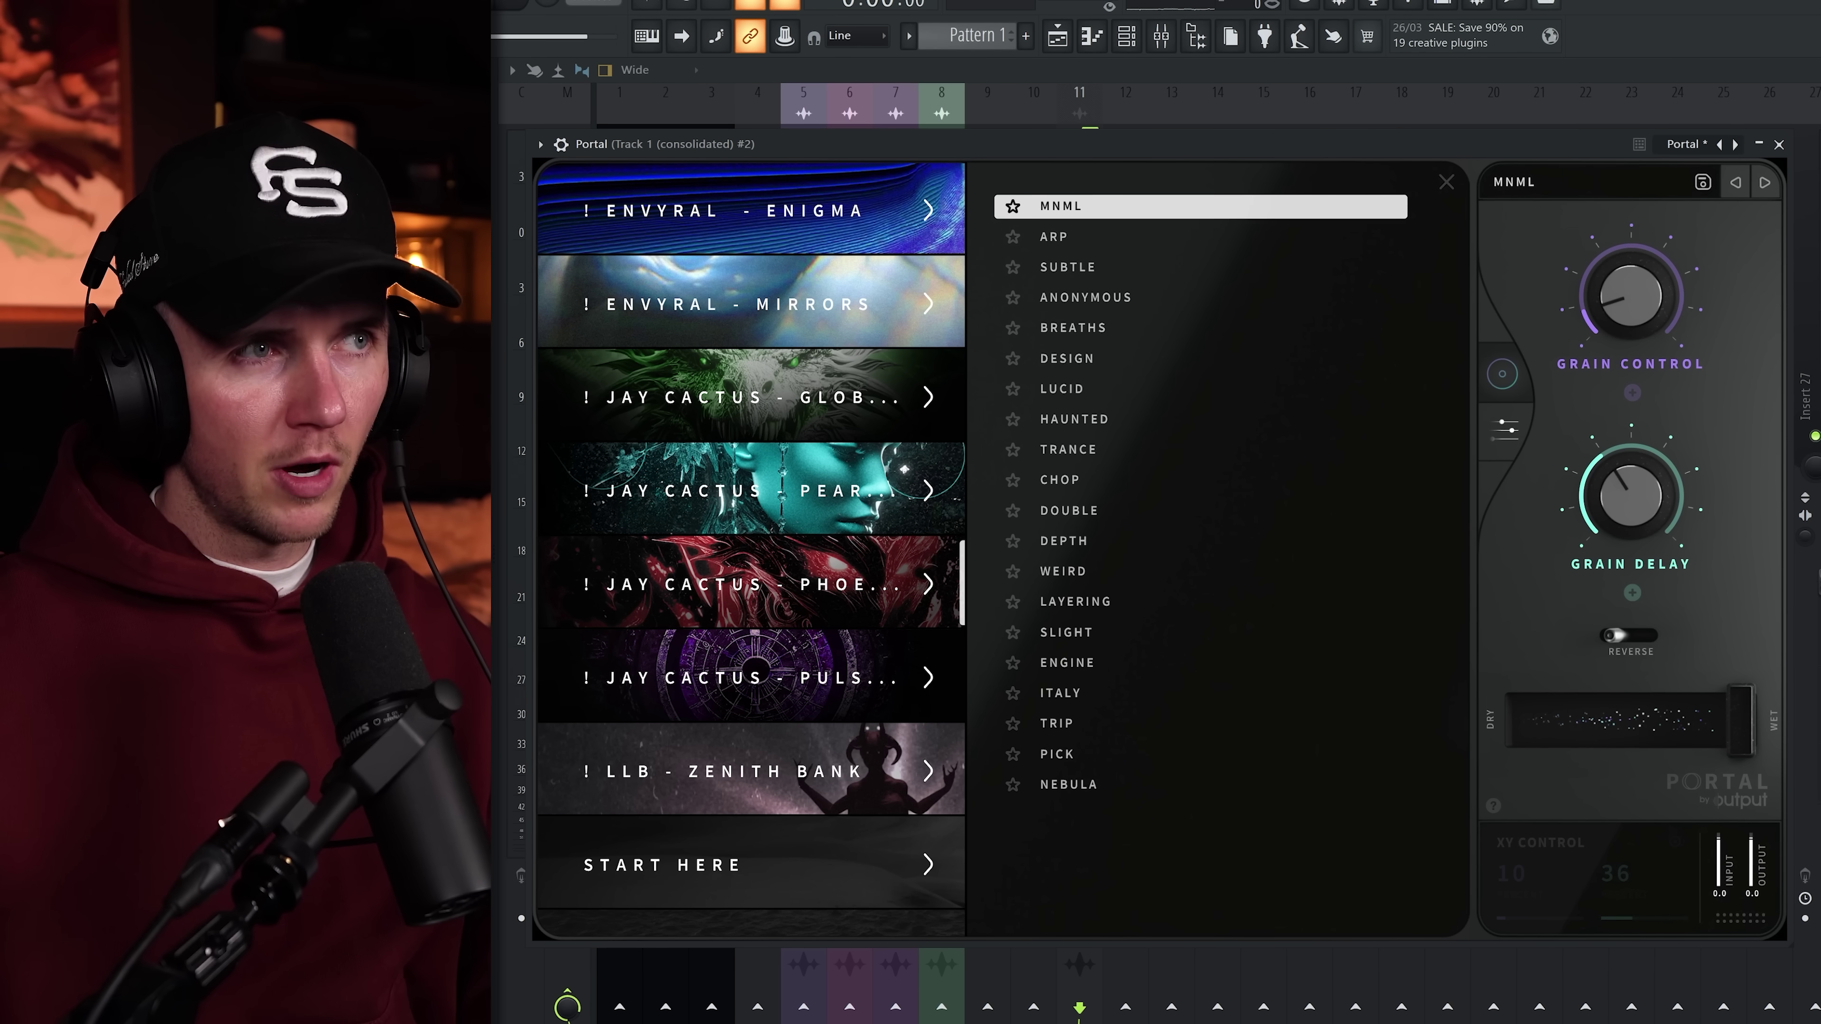
key("space")
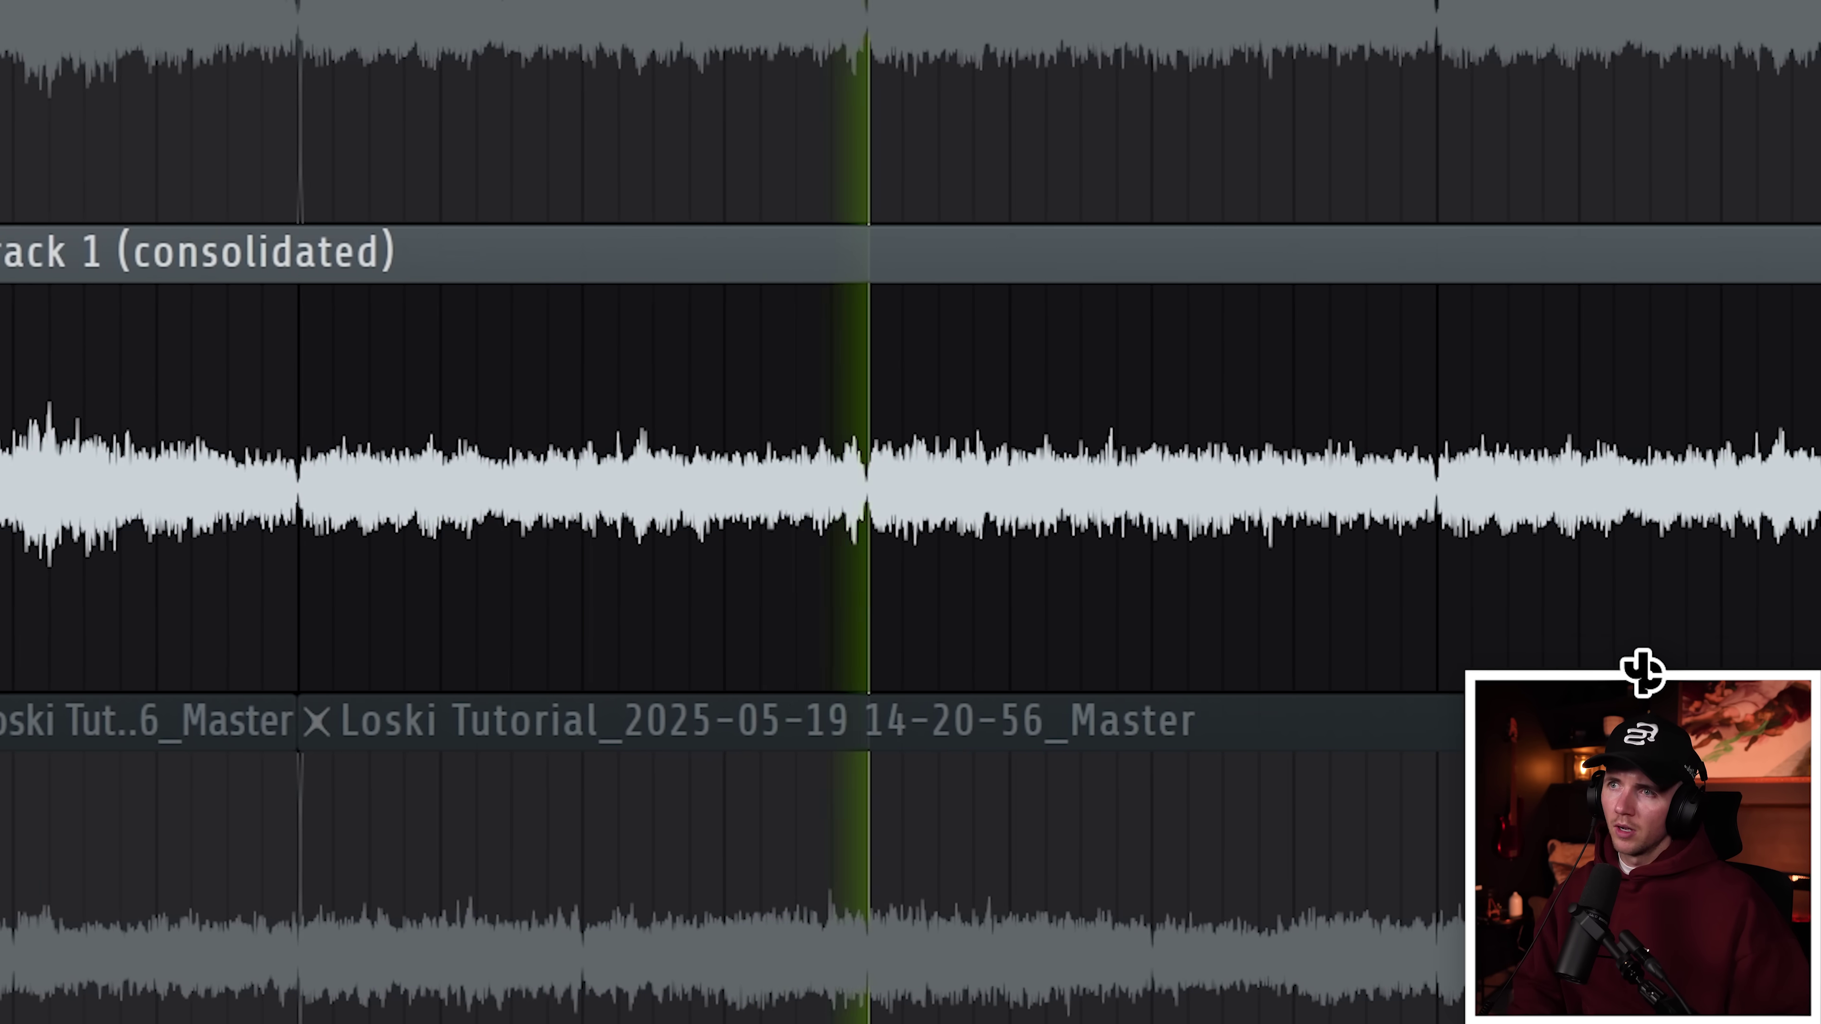
Unmute the Track 1 (consolidated) #2 section that starts at bar 5, keeping playback looped from there.
key("space")
right_click(179, 445)
key("space")
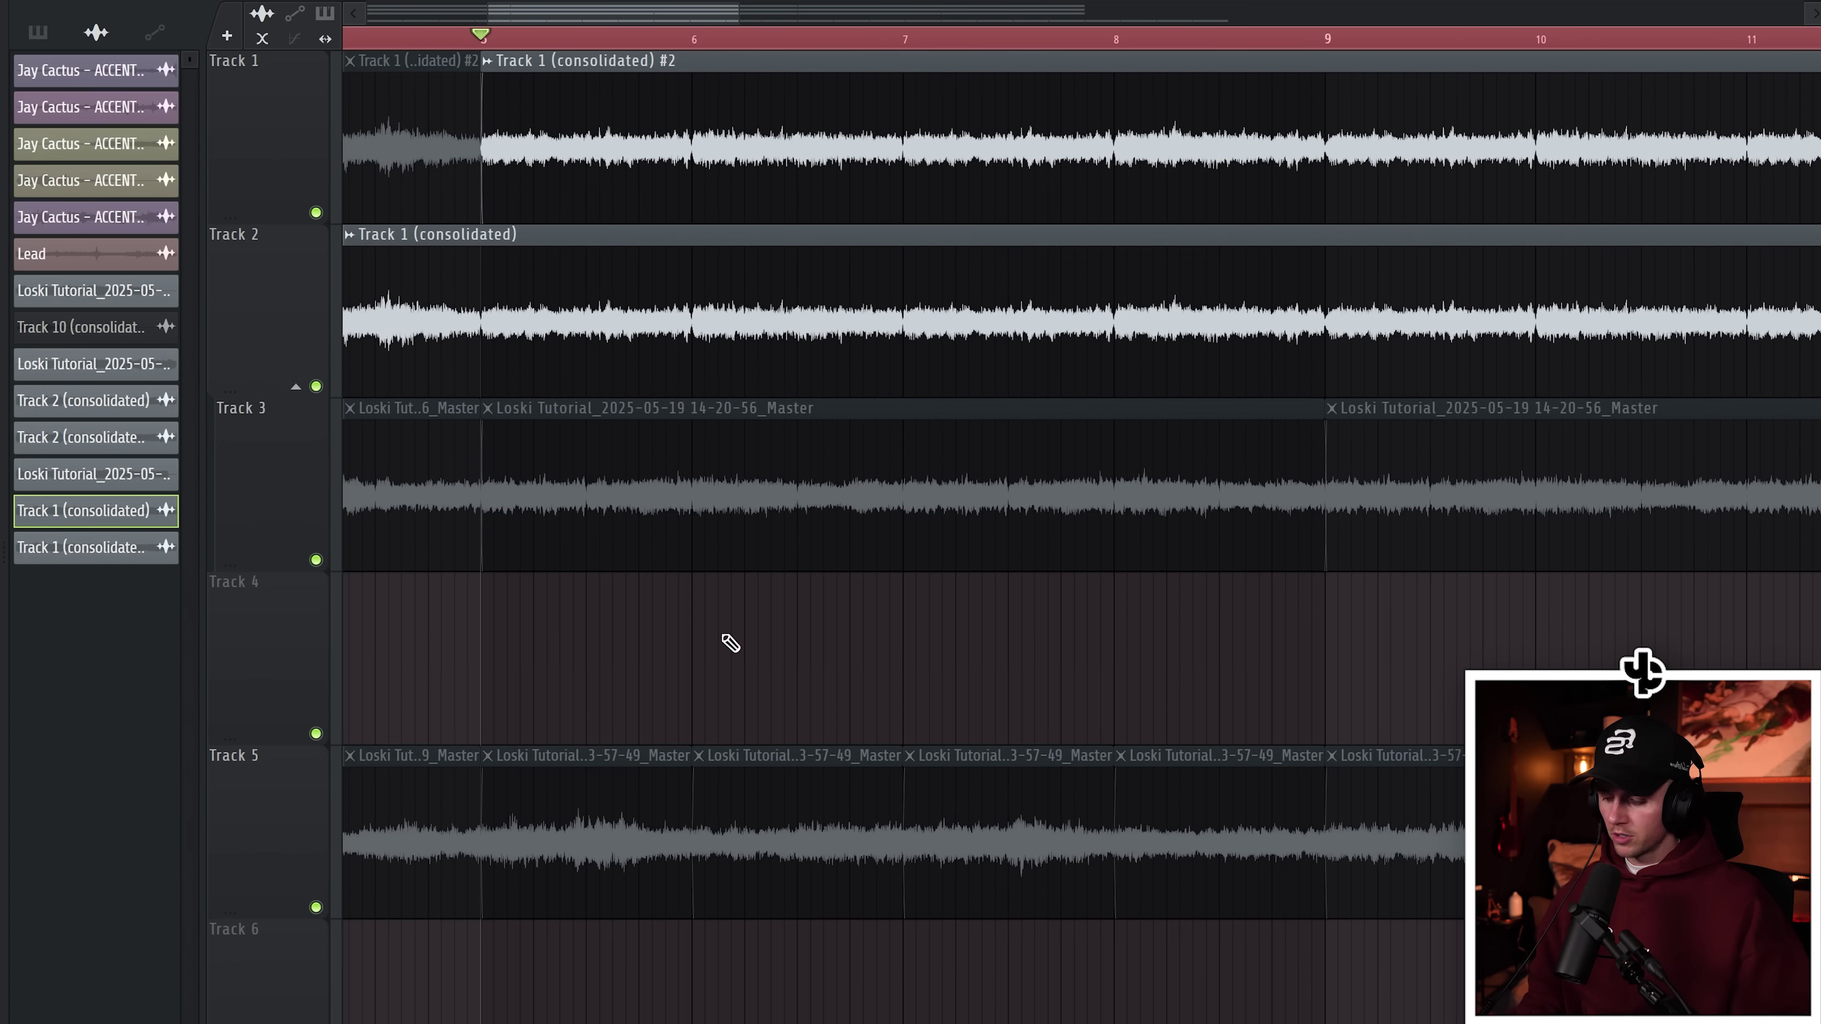
scroll(730, 642, "down", 2)
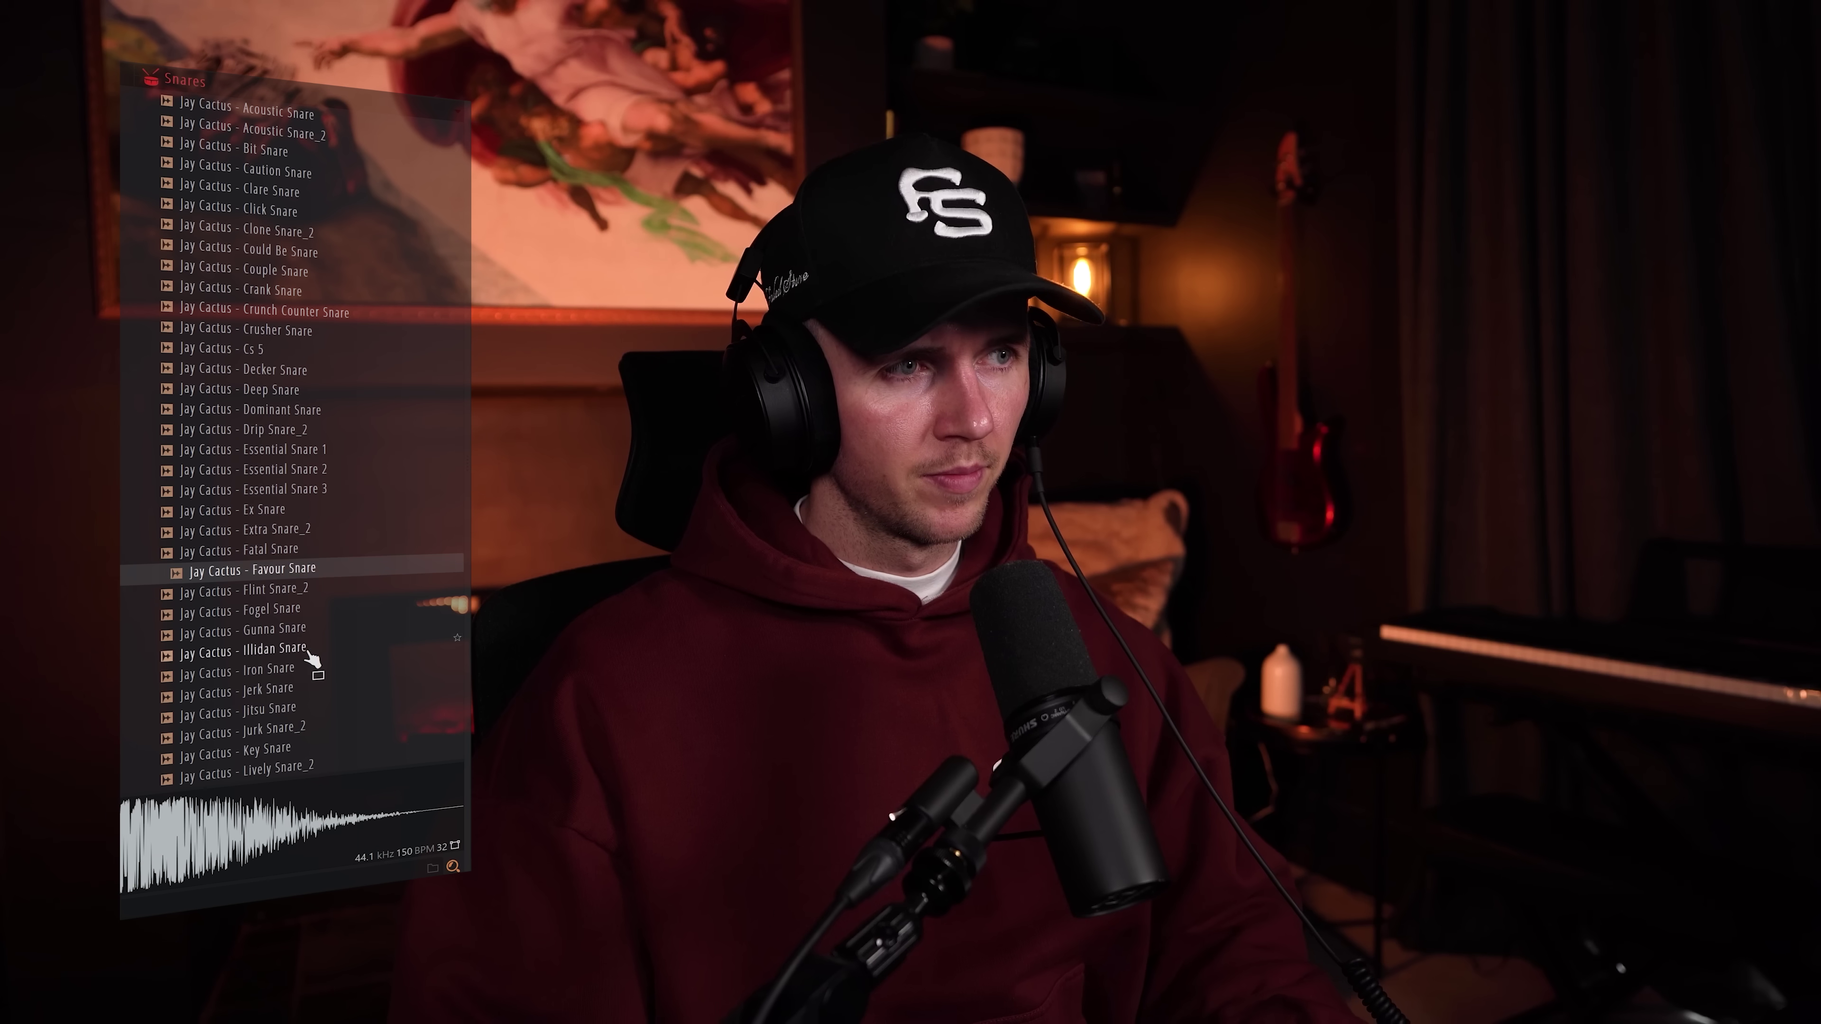
Audition snare samples in the Snares folder, including Illidan Snare.
left_click(308, 652)
scroll(301, 656, "down", 8)
left_click(275, 679)
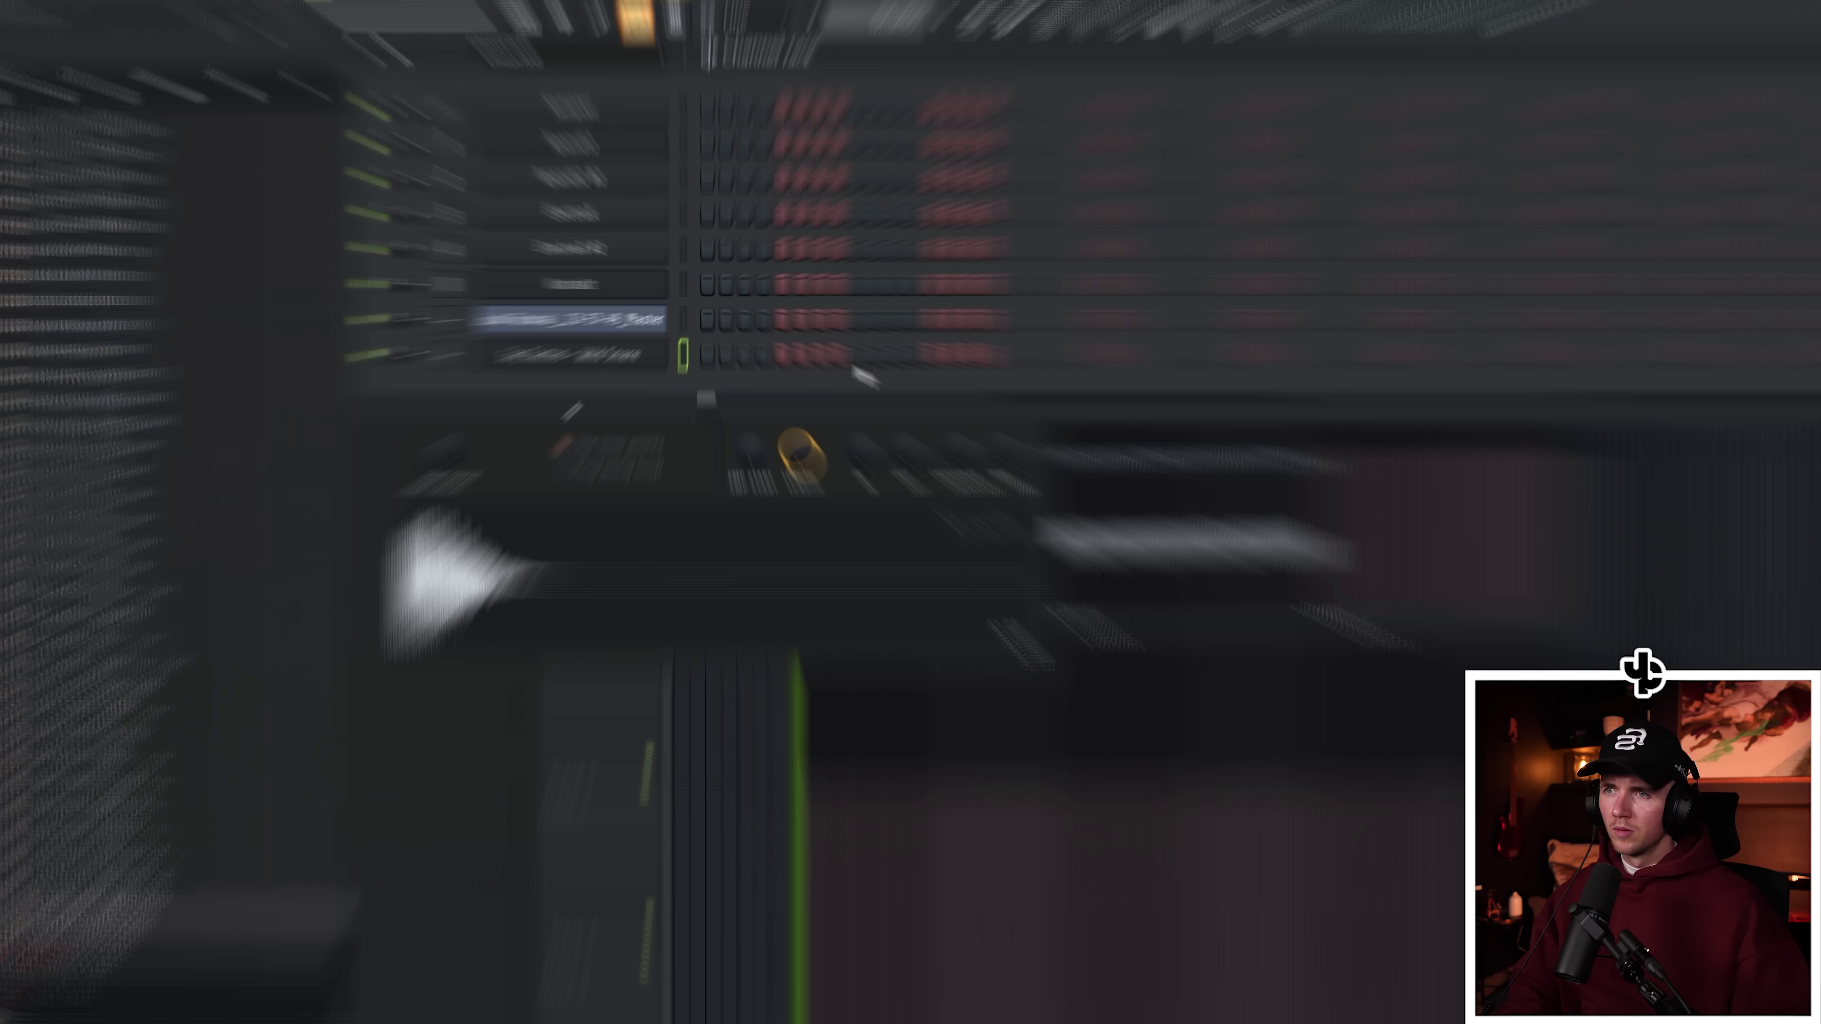
Program step hits on the lowest channel of the channel rack.
left_click(1015, 480)
left_click(1116, 484)
left_click(1217, 486)
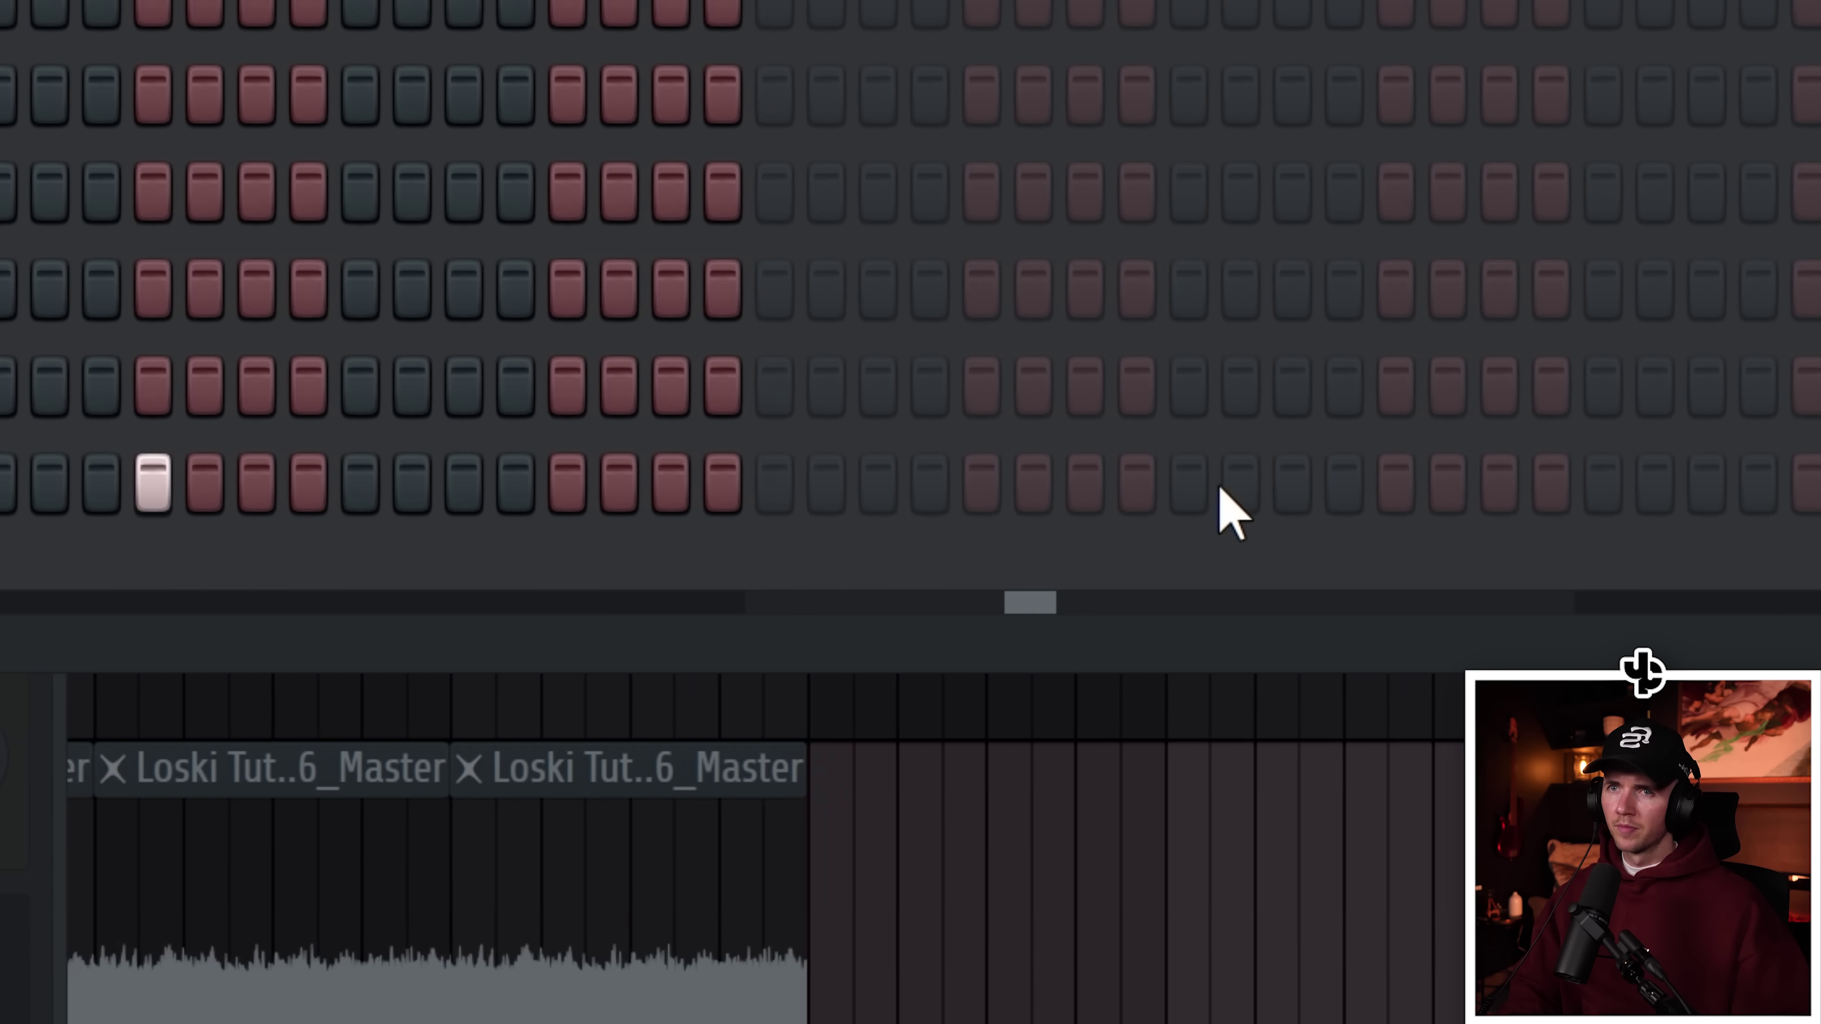
left_click(1401, 485)
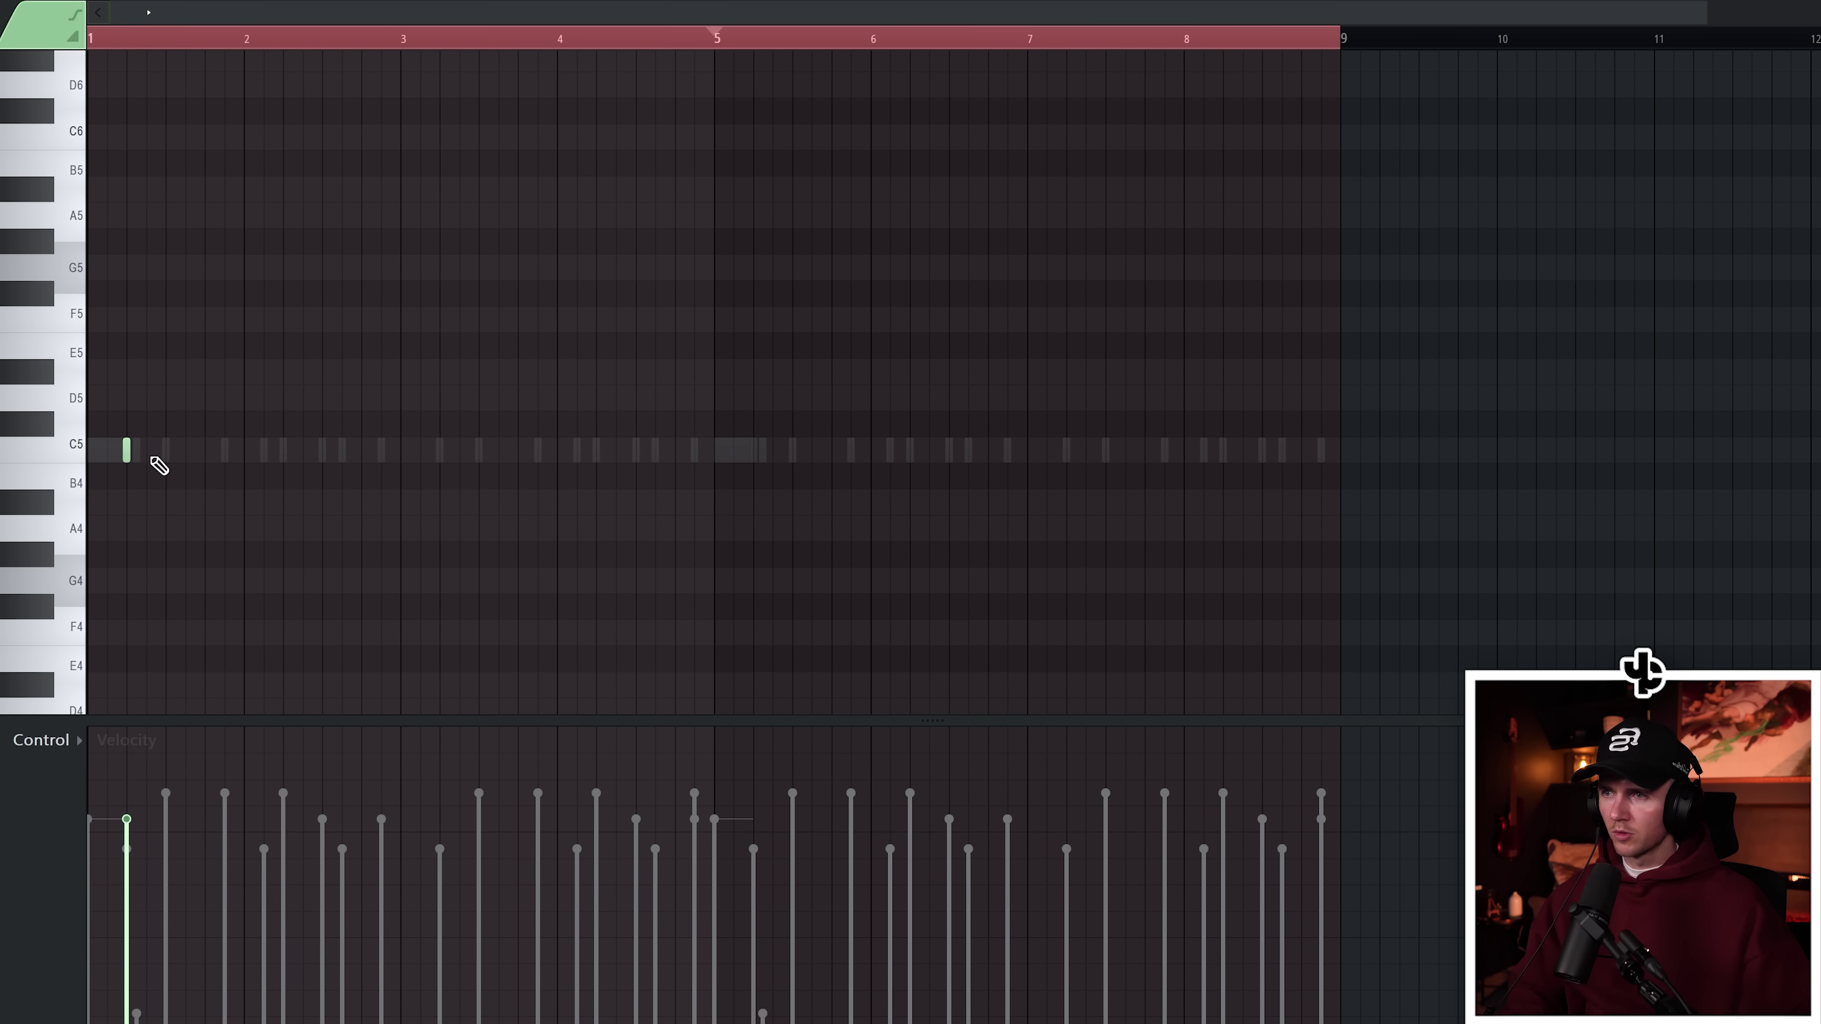
Duplicate the first four bars containing the C5 note into bars 5 to 8 of the piano roll.
key("space")
scroll(249, 538, "up", 2)
scroll(249, 539, "down", 2)
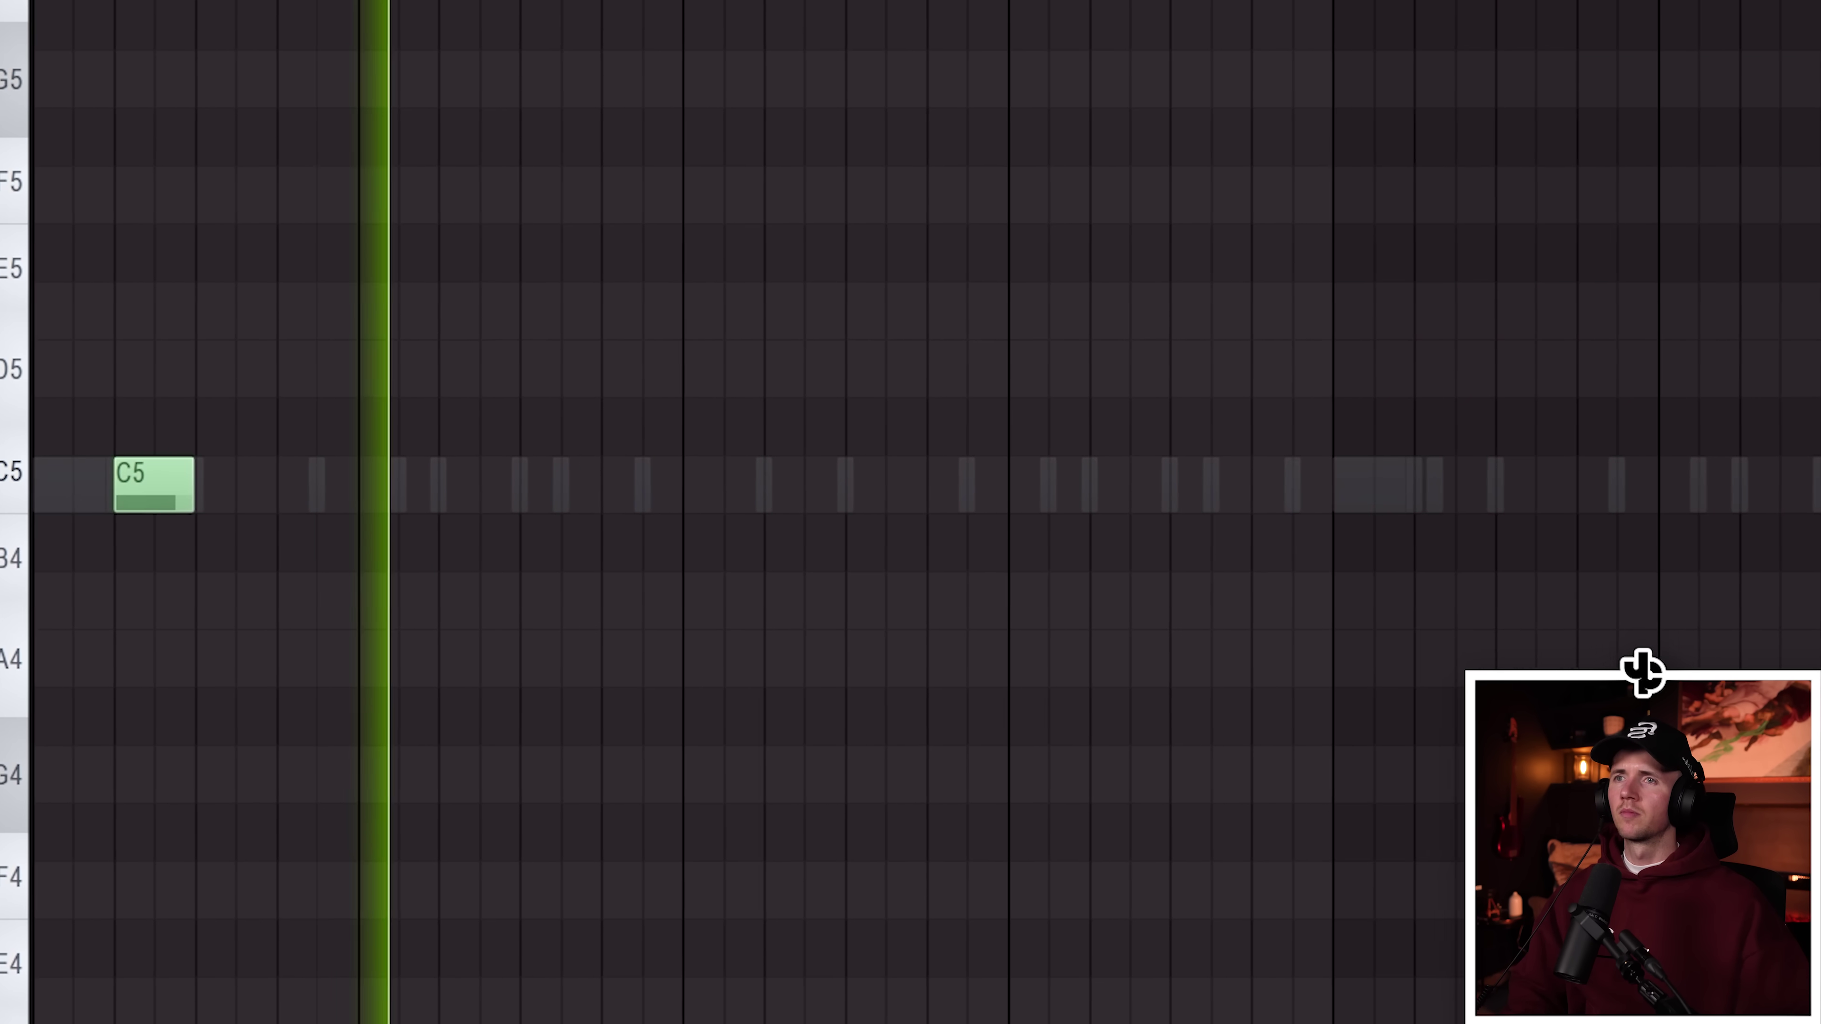
left_click_drag(1814, 2, 1333, 1)
key("ctrl+b")
key("ctrl+d")
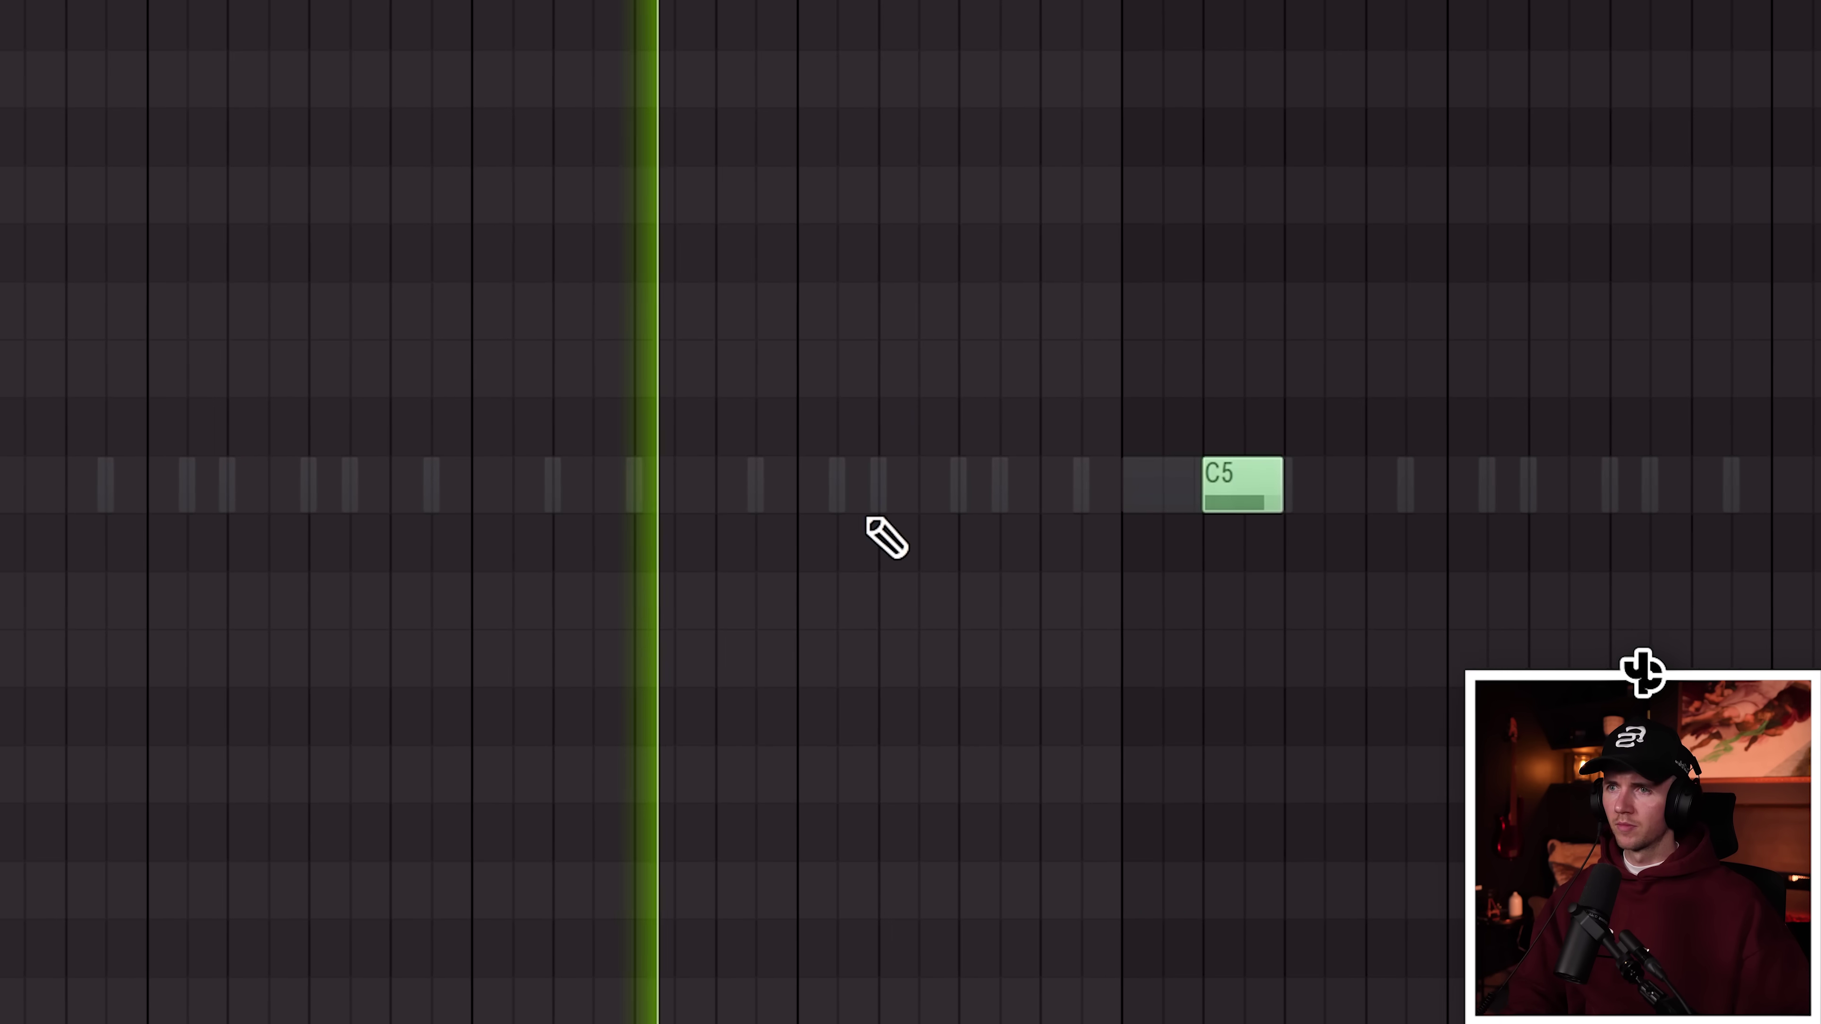
scroll(892, 502, "up", 2)
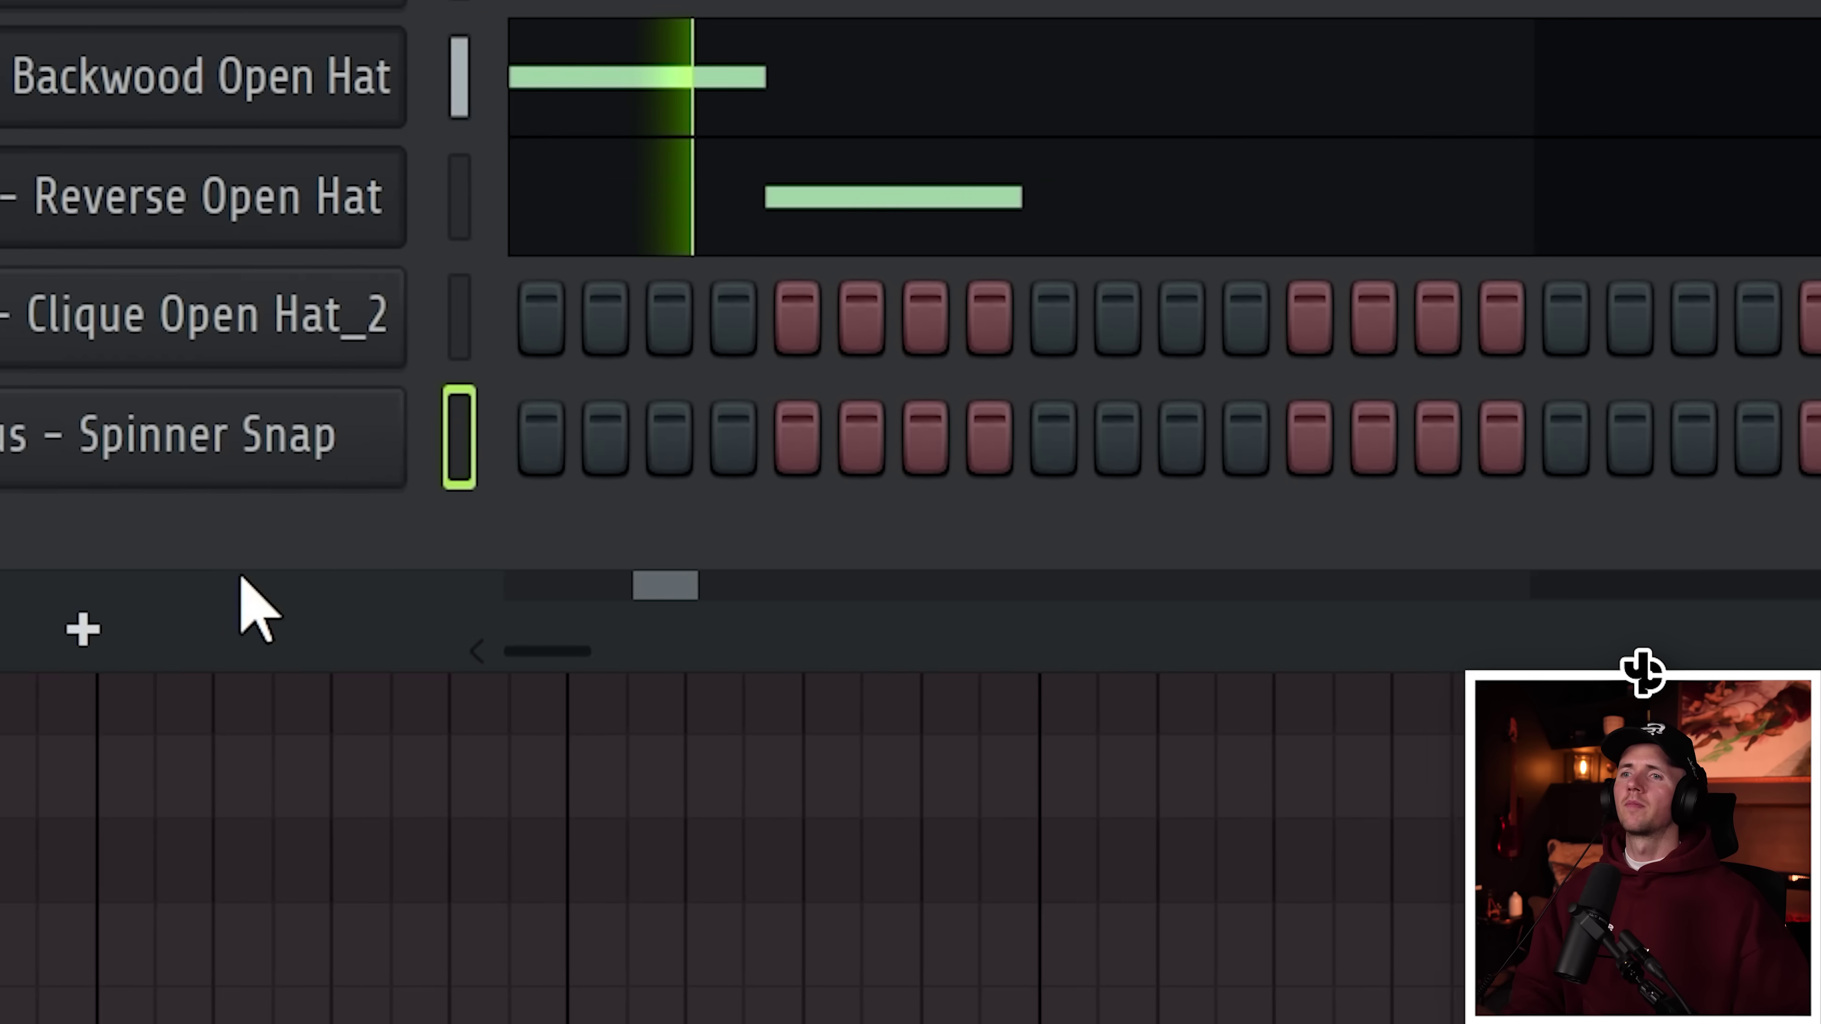
Place short percussion notes across the first four bars of the drum pattern.
left_click(1607, 459)
right_click(640, 463)
left_click(1735, 459)
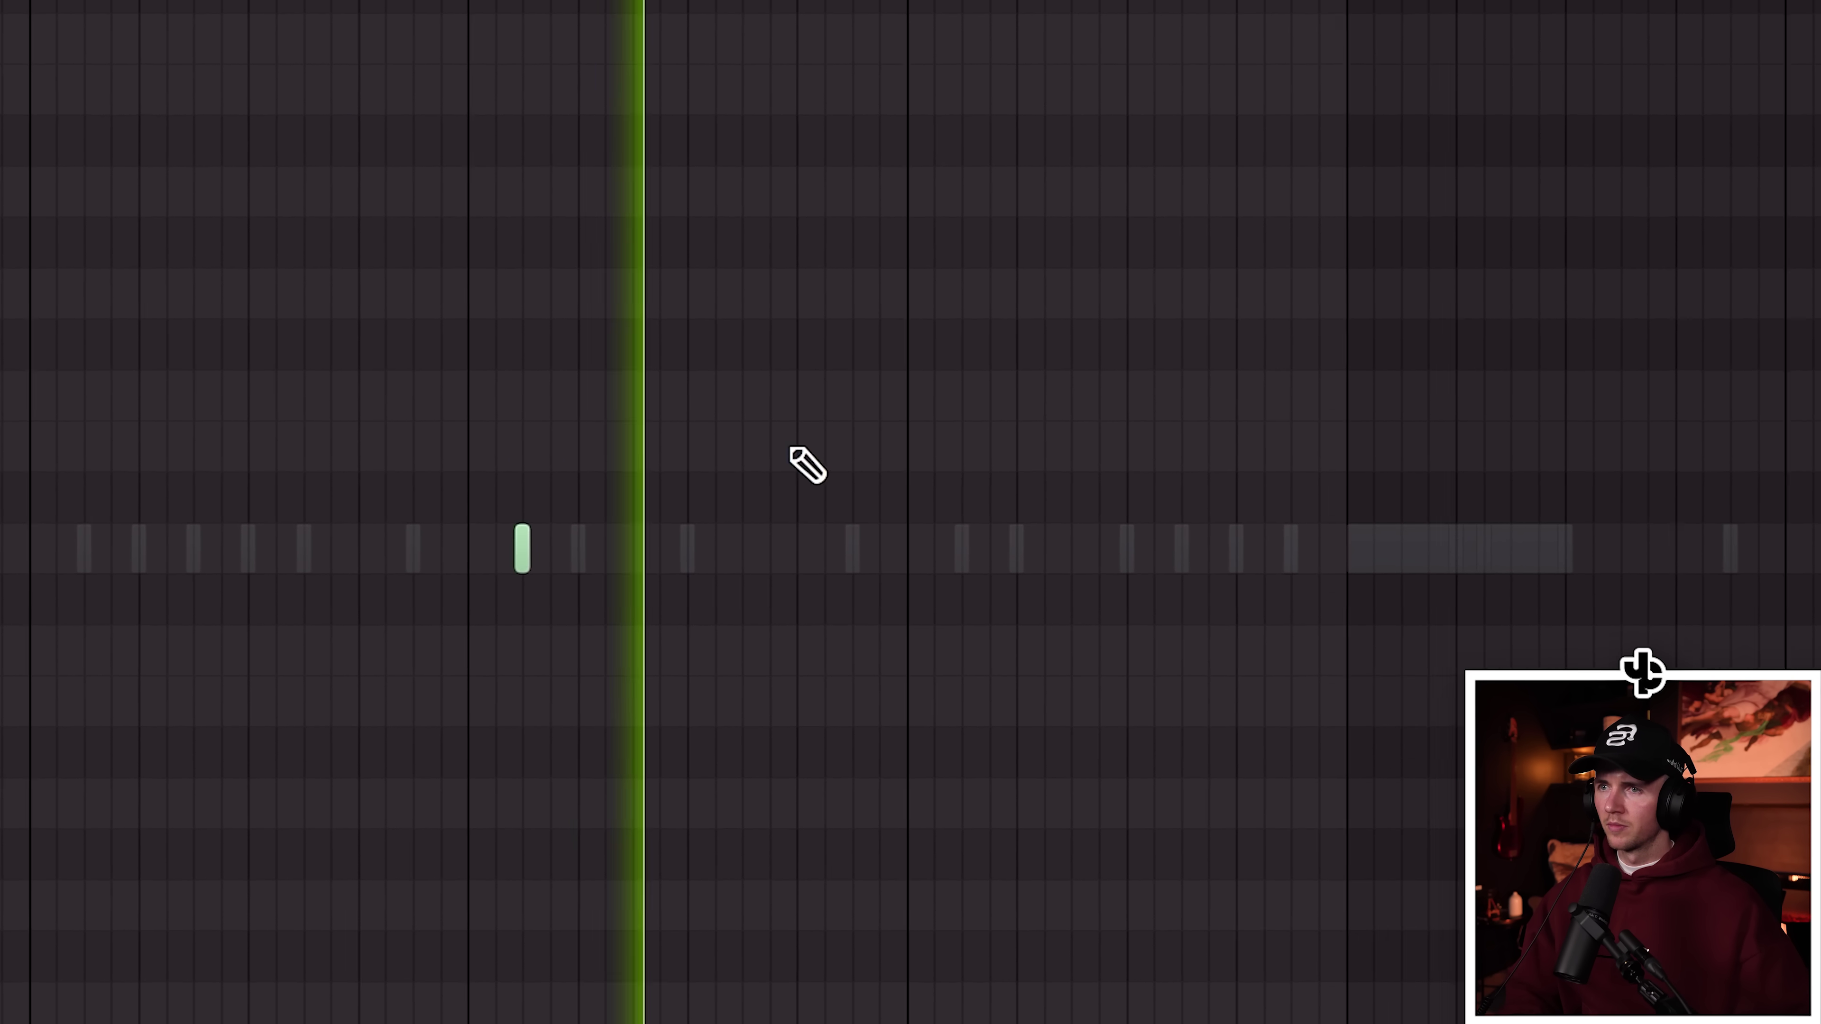
left_click(529, 554)
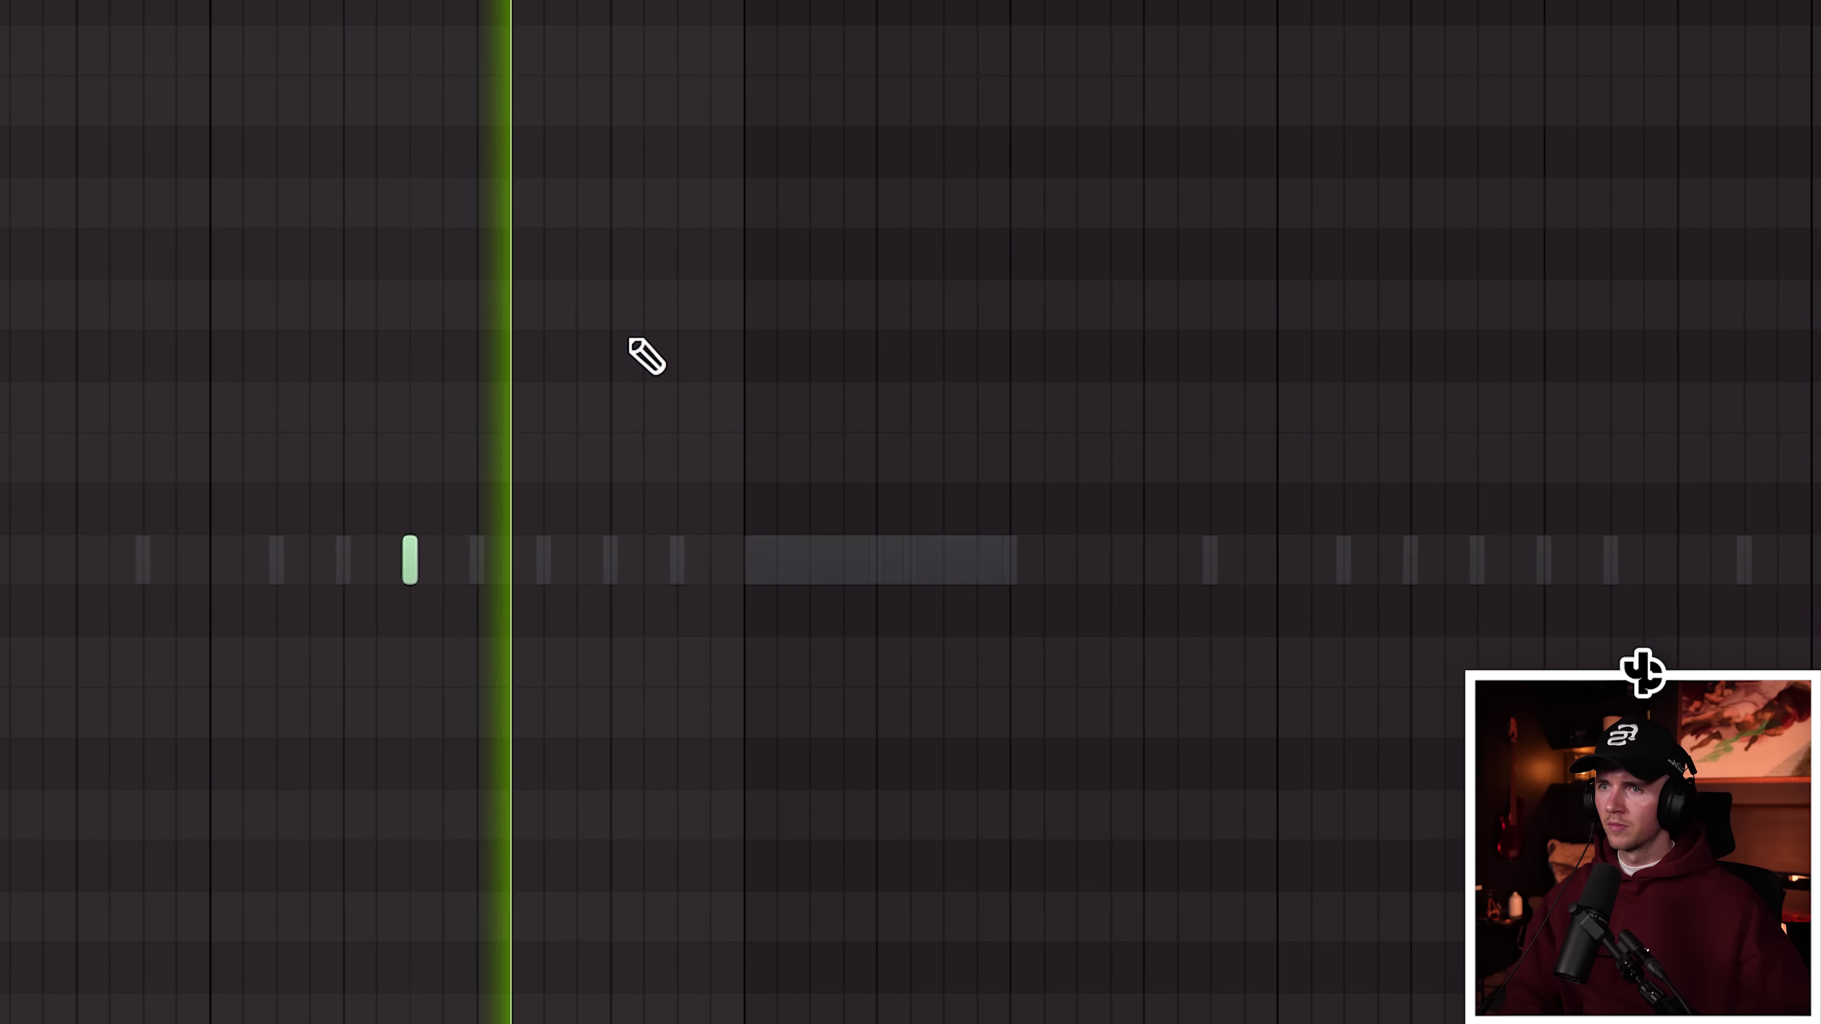
Select the first four bars of short percussion notes and duplicate them into the following four bars.
scroll(437, 4, "down", 3)
left_click_drag(559, 2, 1, 2)
key("ctrl+b")
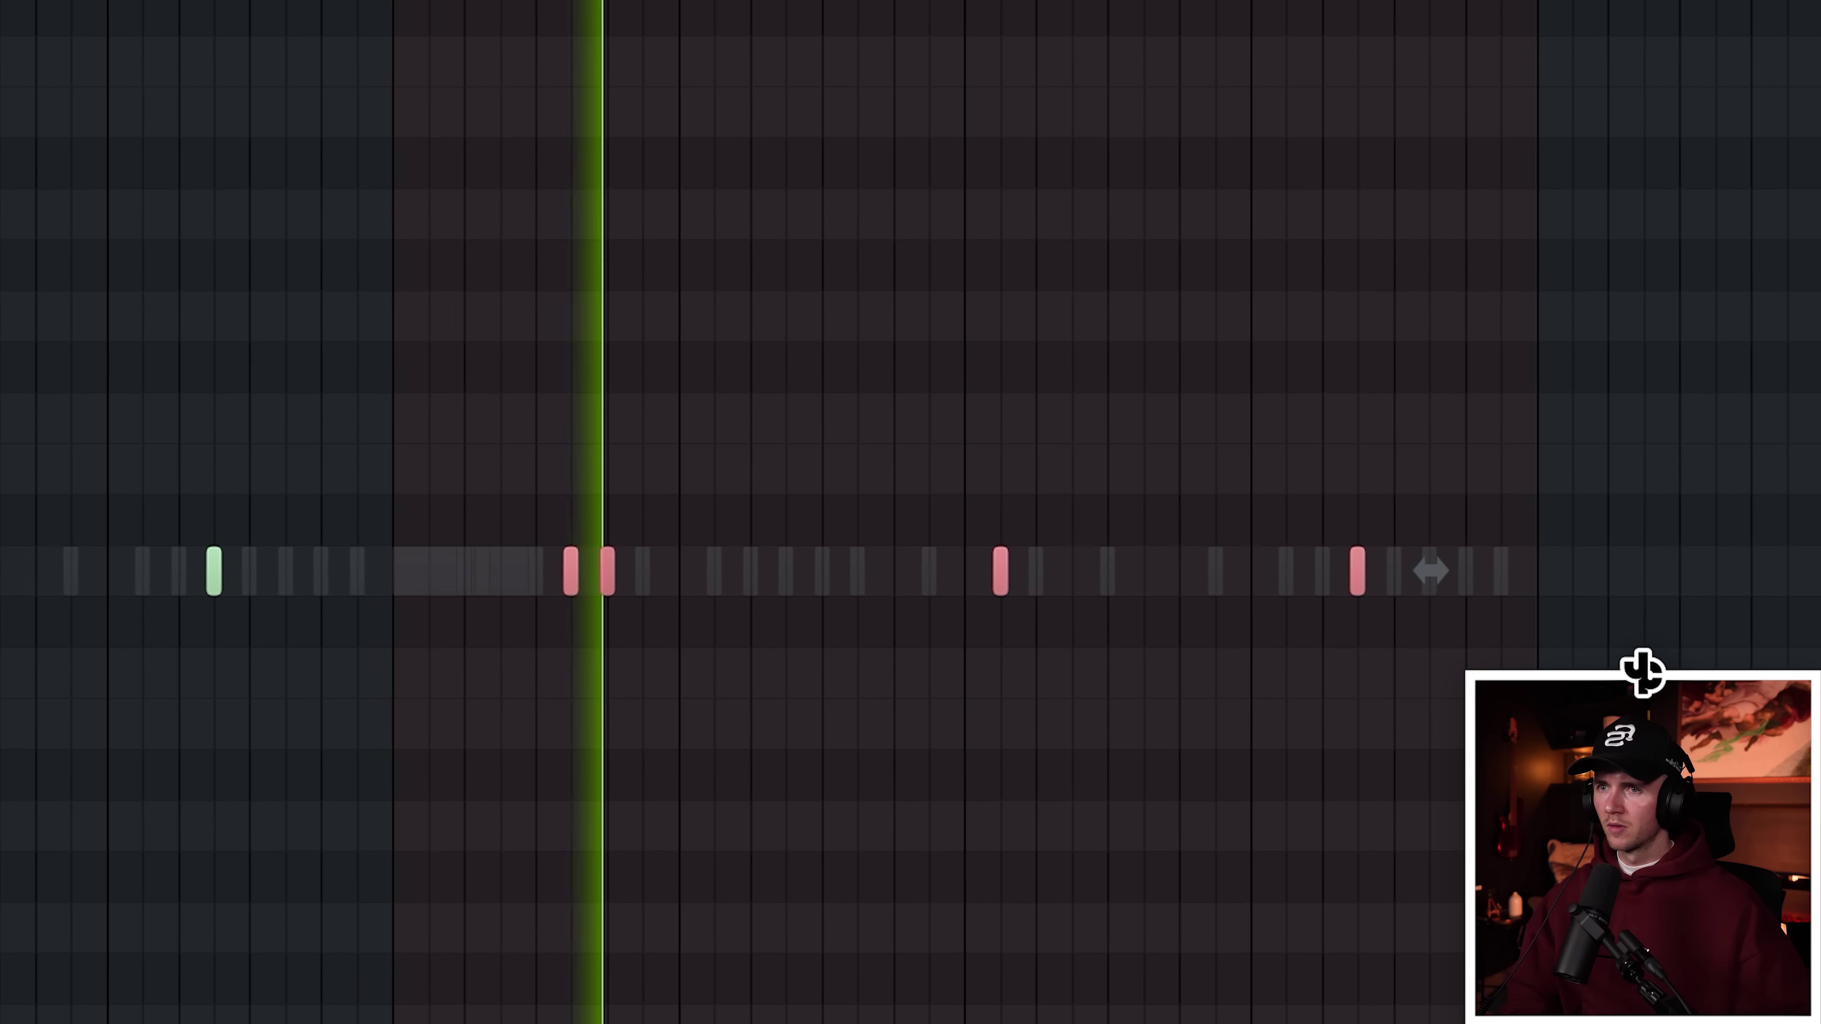
right_click(848, 116, "ctrl")
scroll(808, 439, "down", 2)
scroll(760, 439, "right", 3)
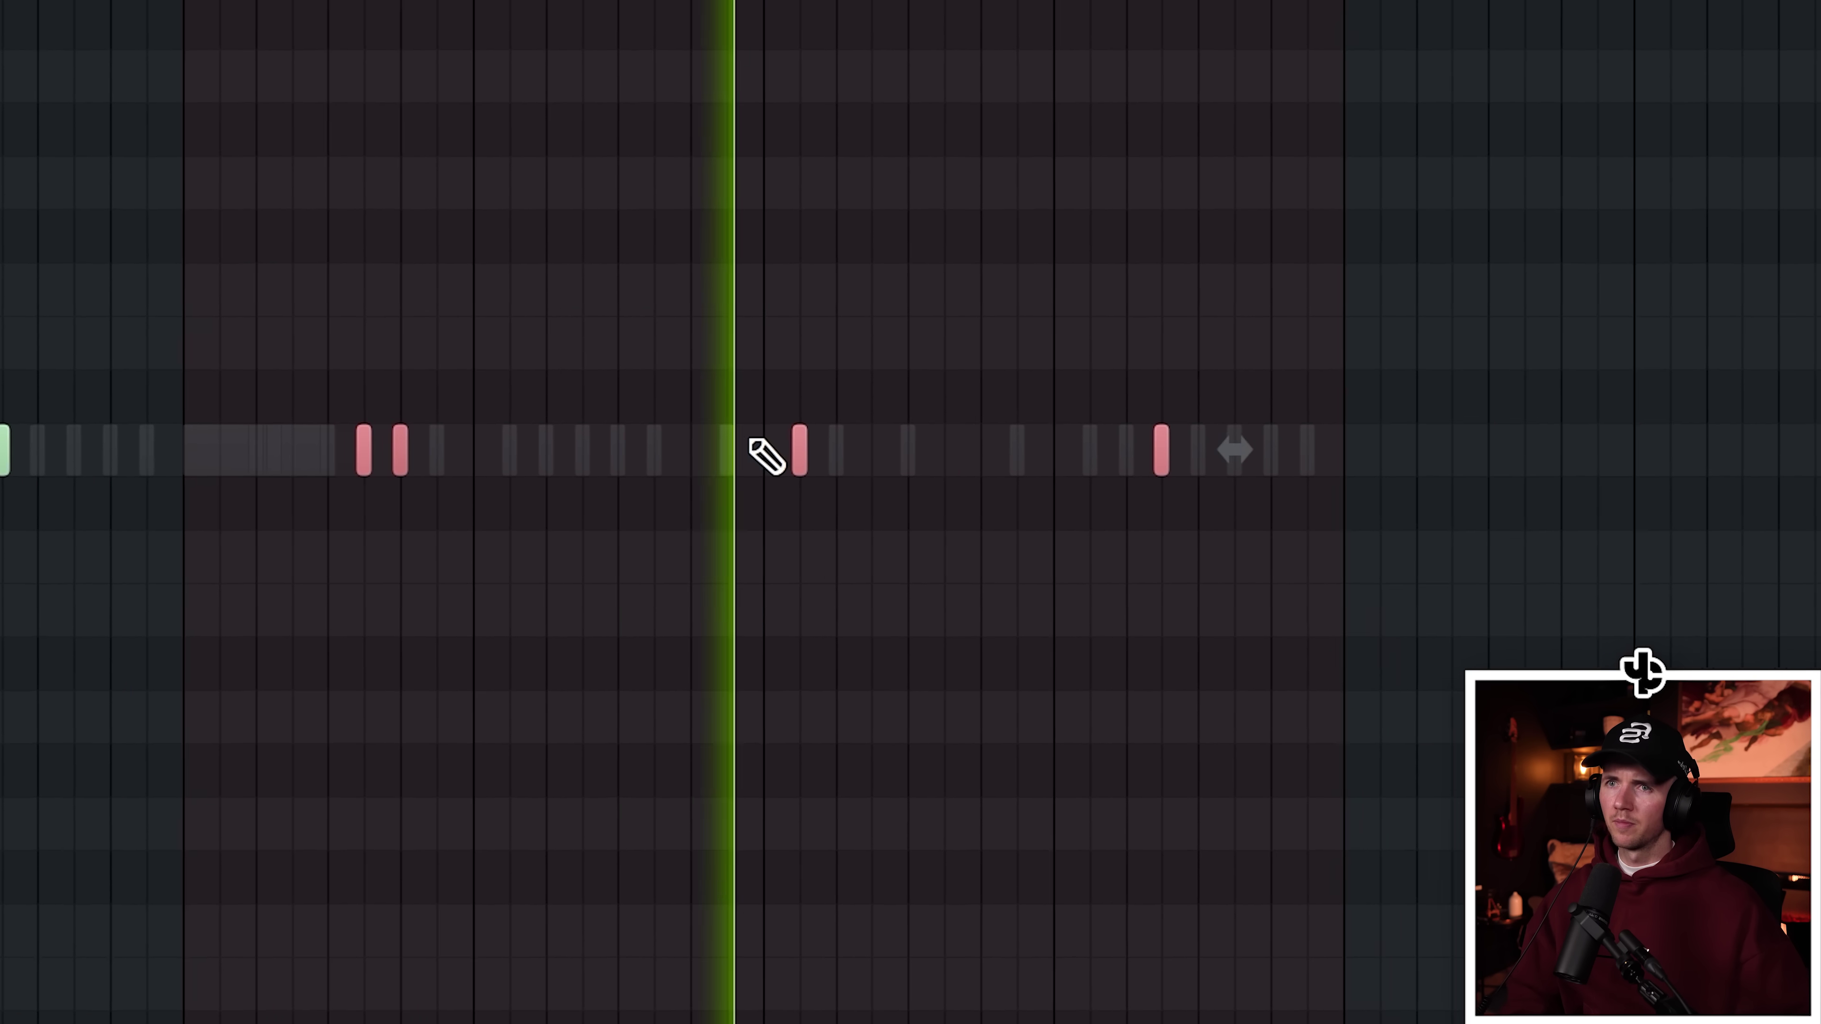
right_click(846, 184)
right_click(674, 163)
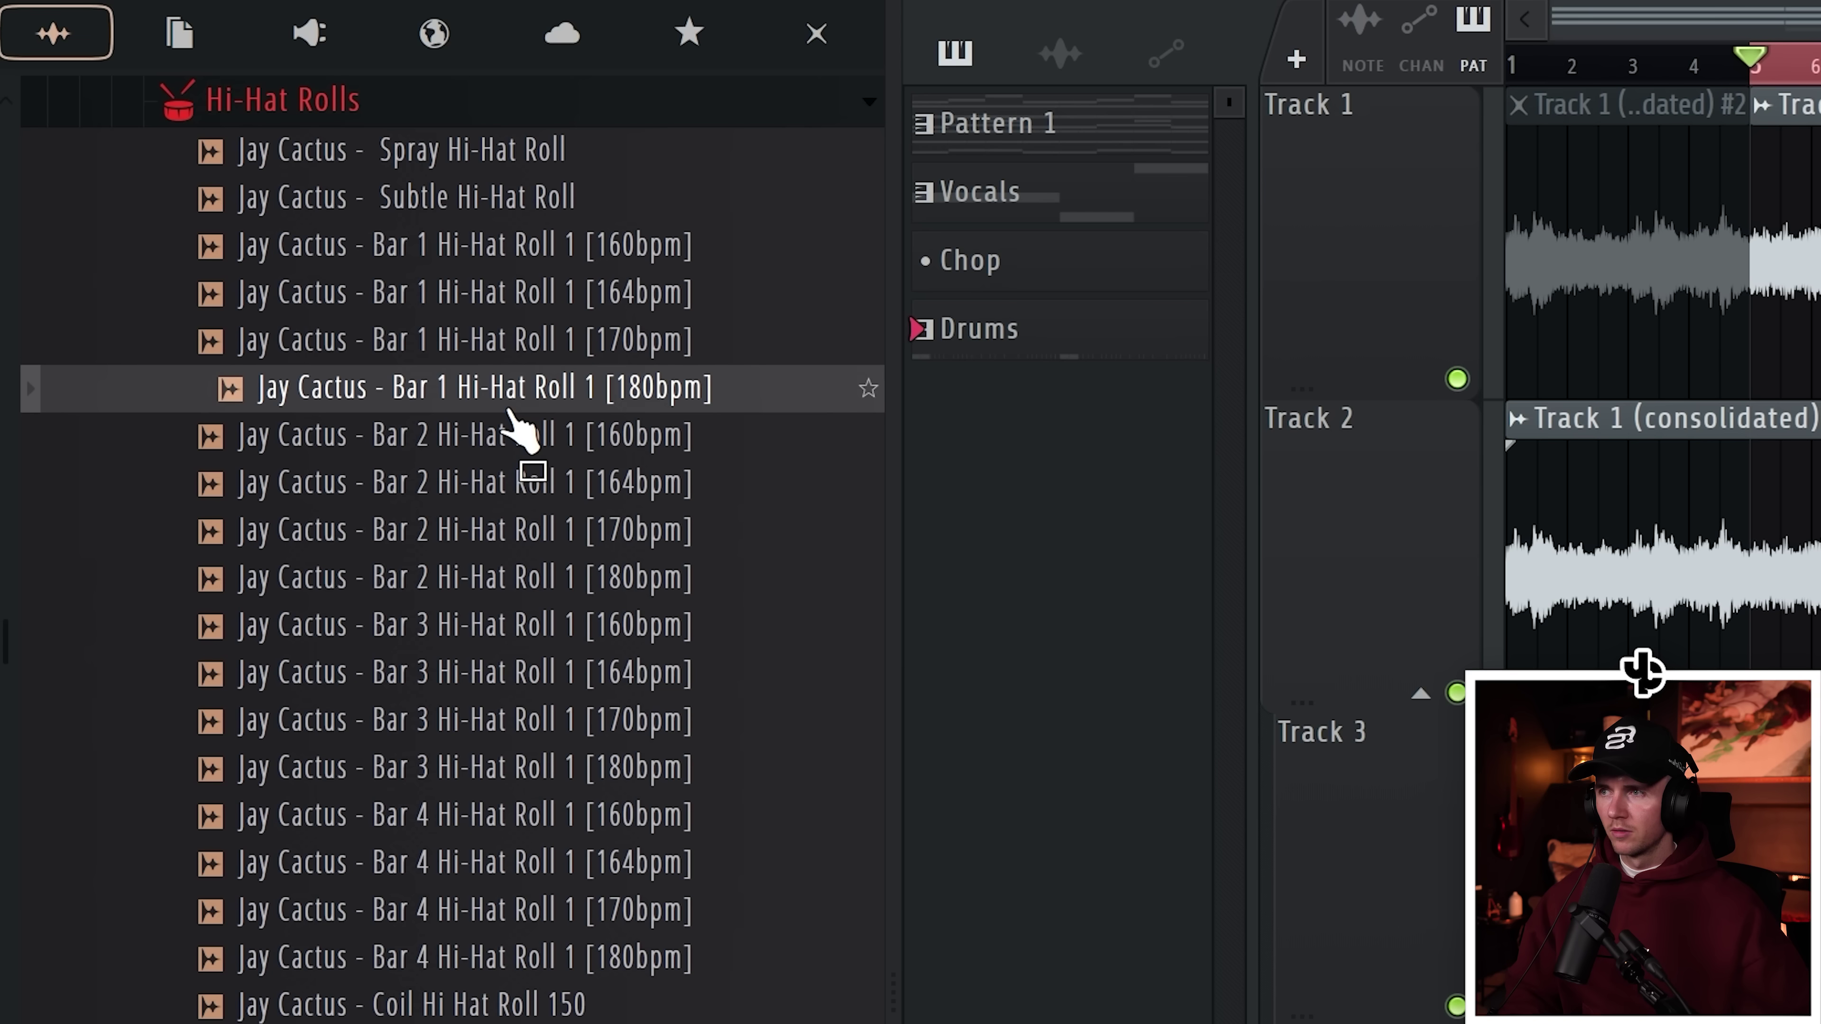
Try the Bar 1 Hi-Hat Roll 1 [180bpm] sample on Track 5 at bar 5 and around bar 6.
left_click_drag(521, 430, 1766, 1023)
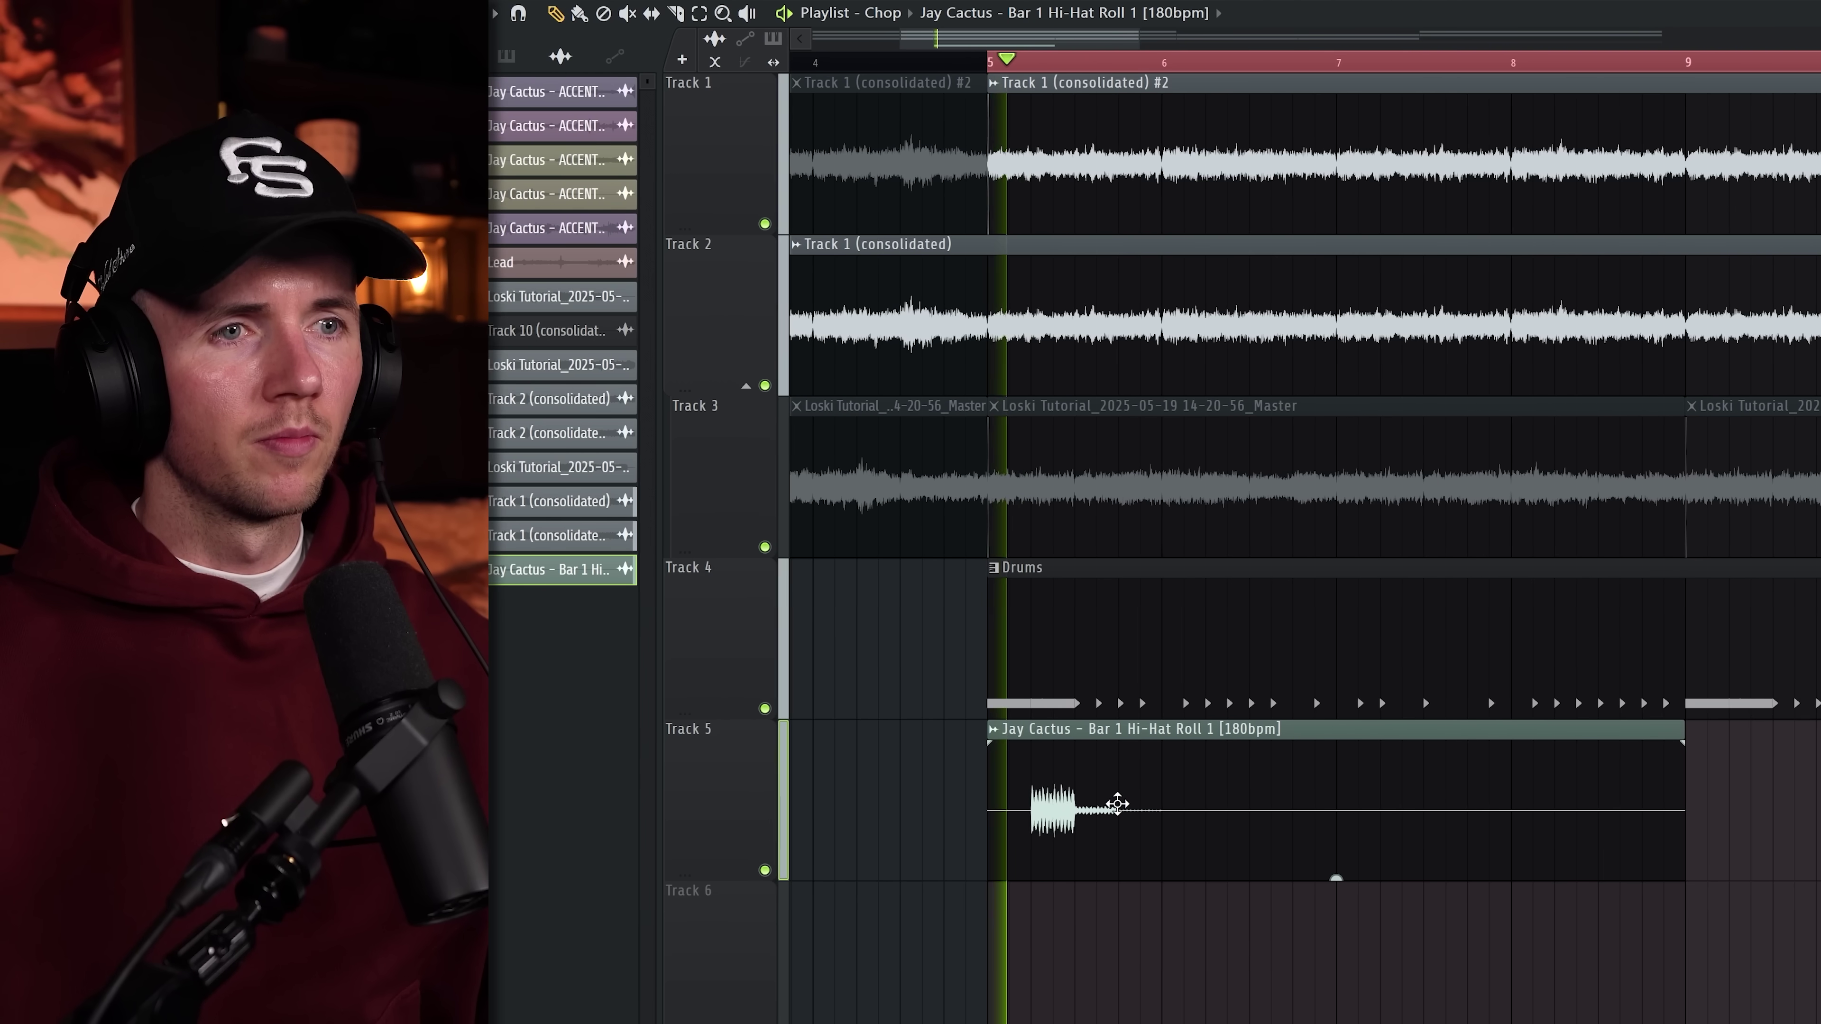
left_click_drag(1083, 803, 1261, 777)
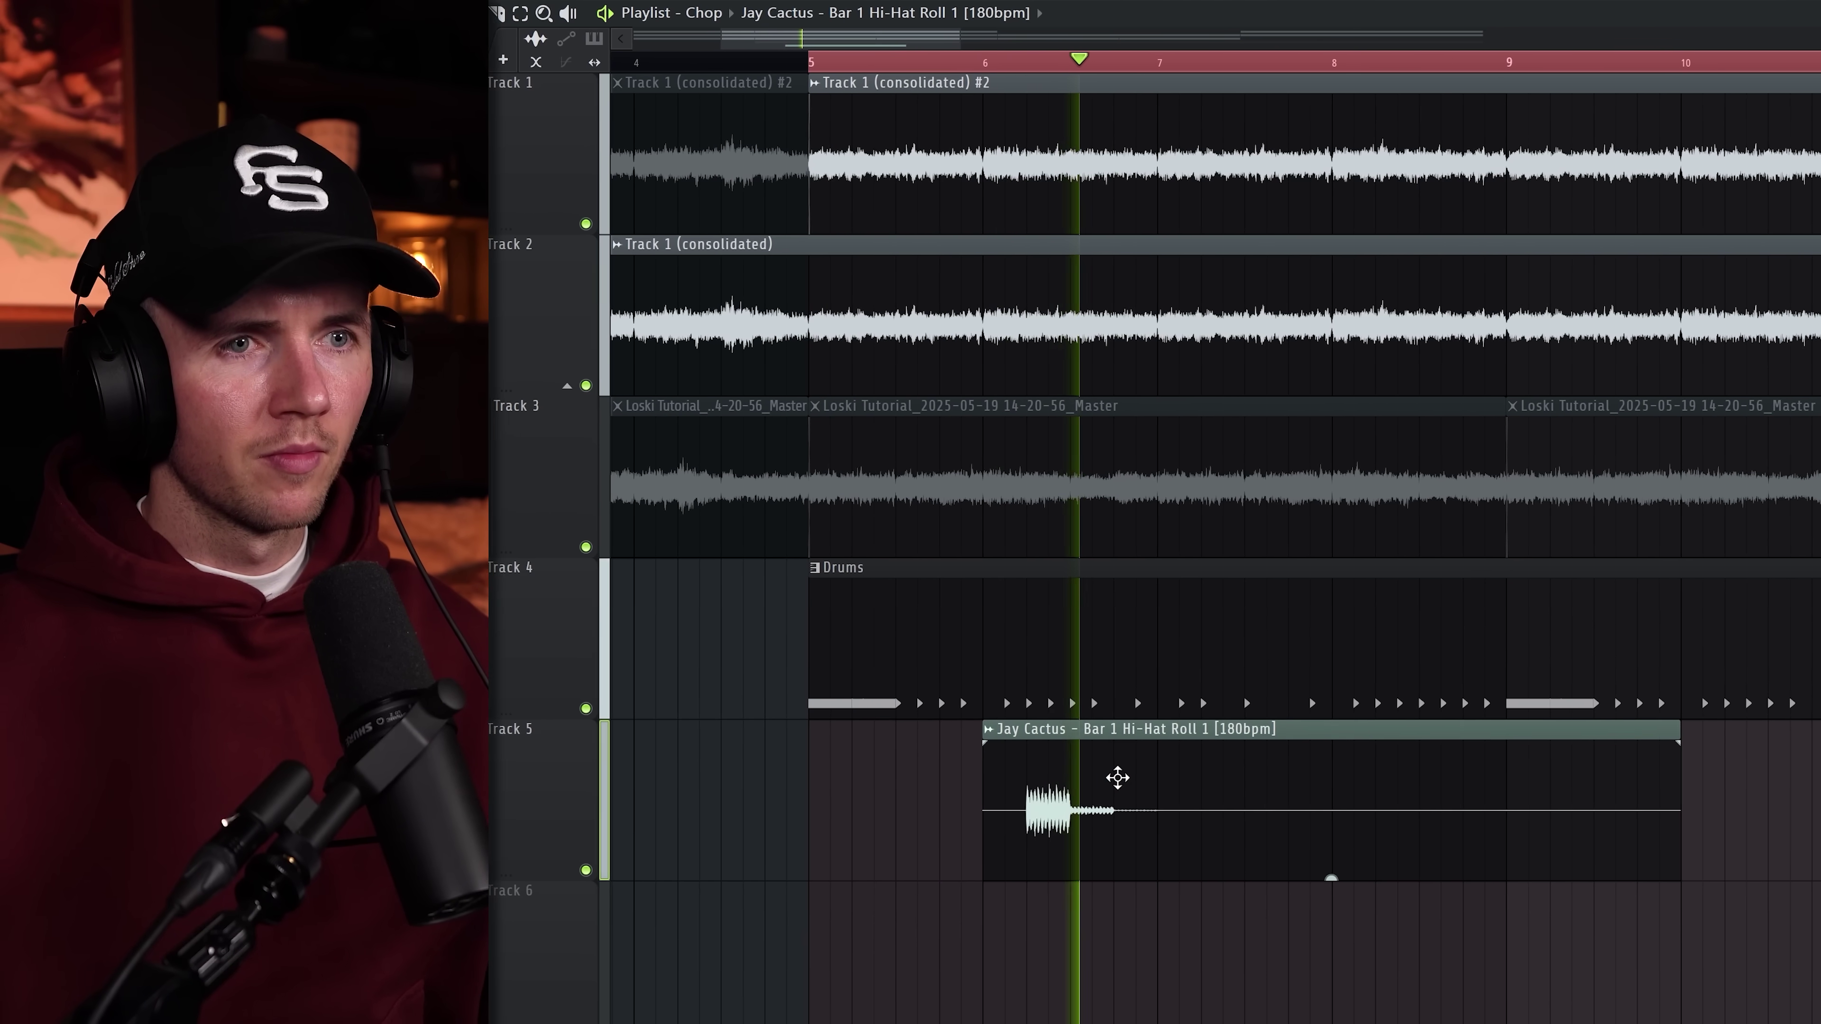
left_click_drag(1118, 778, 1081, 777)
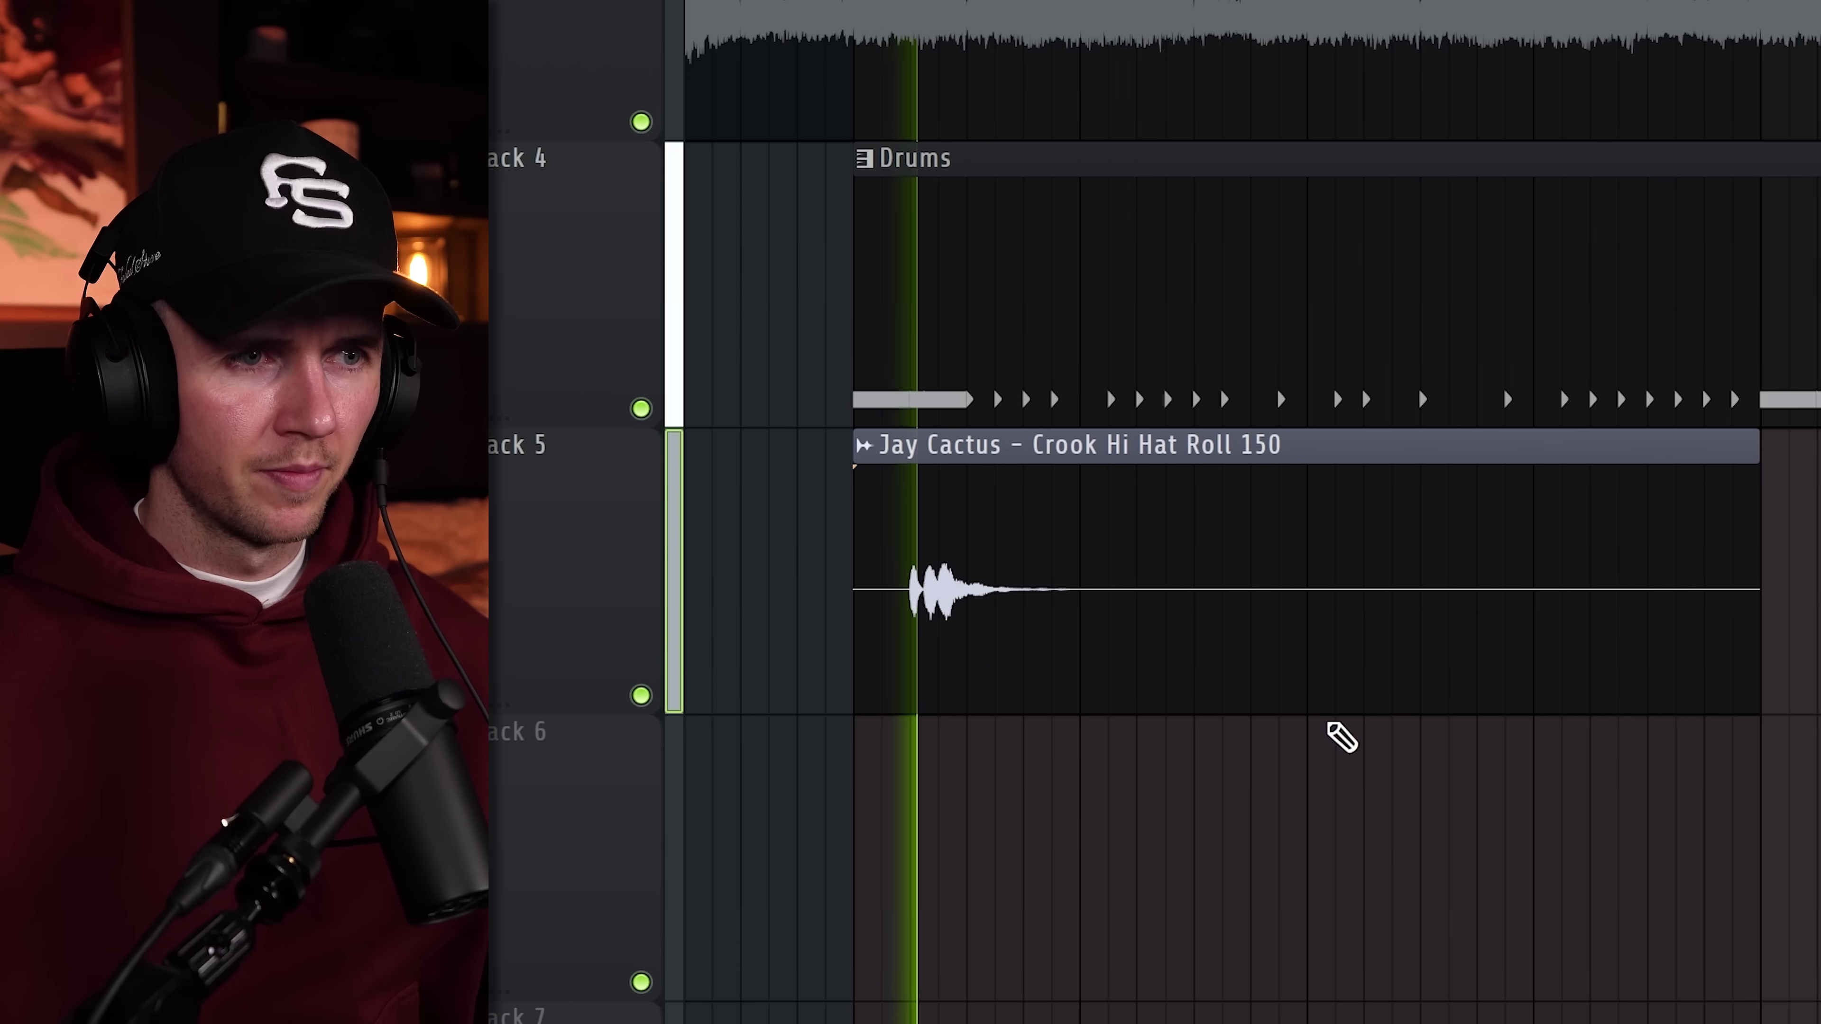
Move the Crook Hi Hat Roll 150 clip on Track 5 to around bar 8.
left_click_drag(1260, 663, 1462, 796)
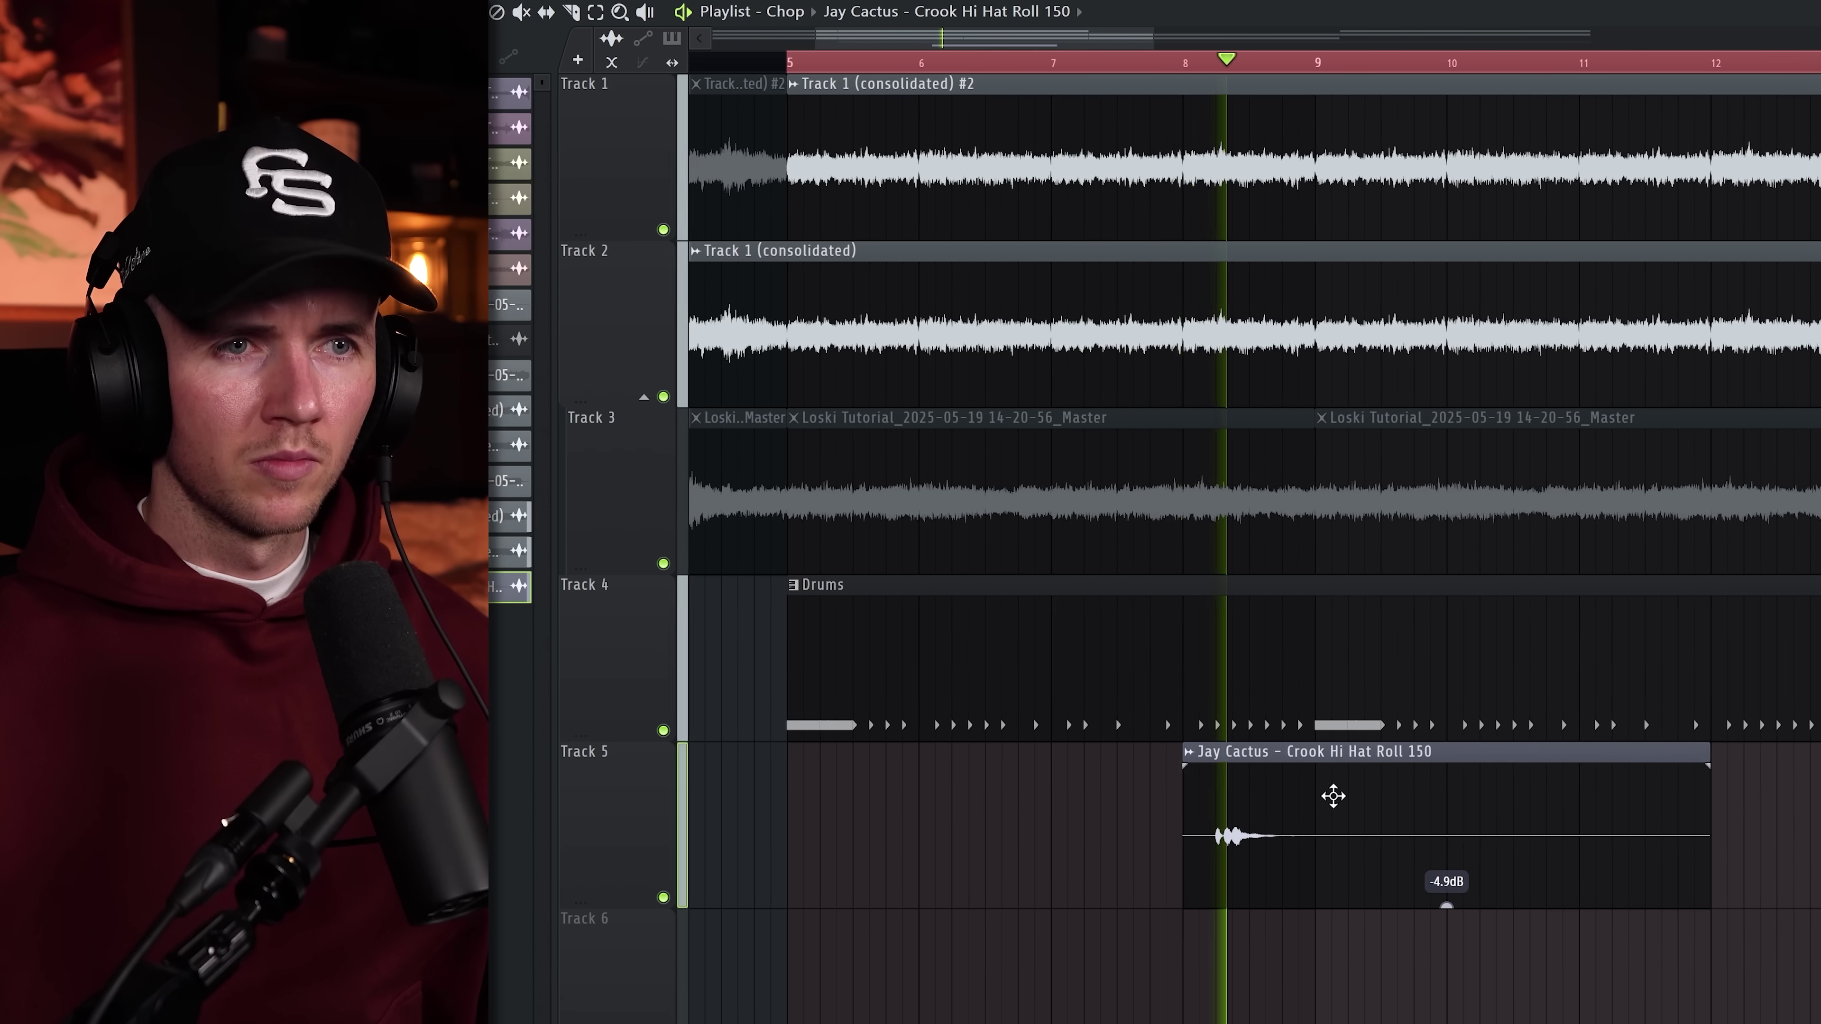
left_click_drag(1333, 795, 1301, 792)
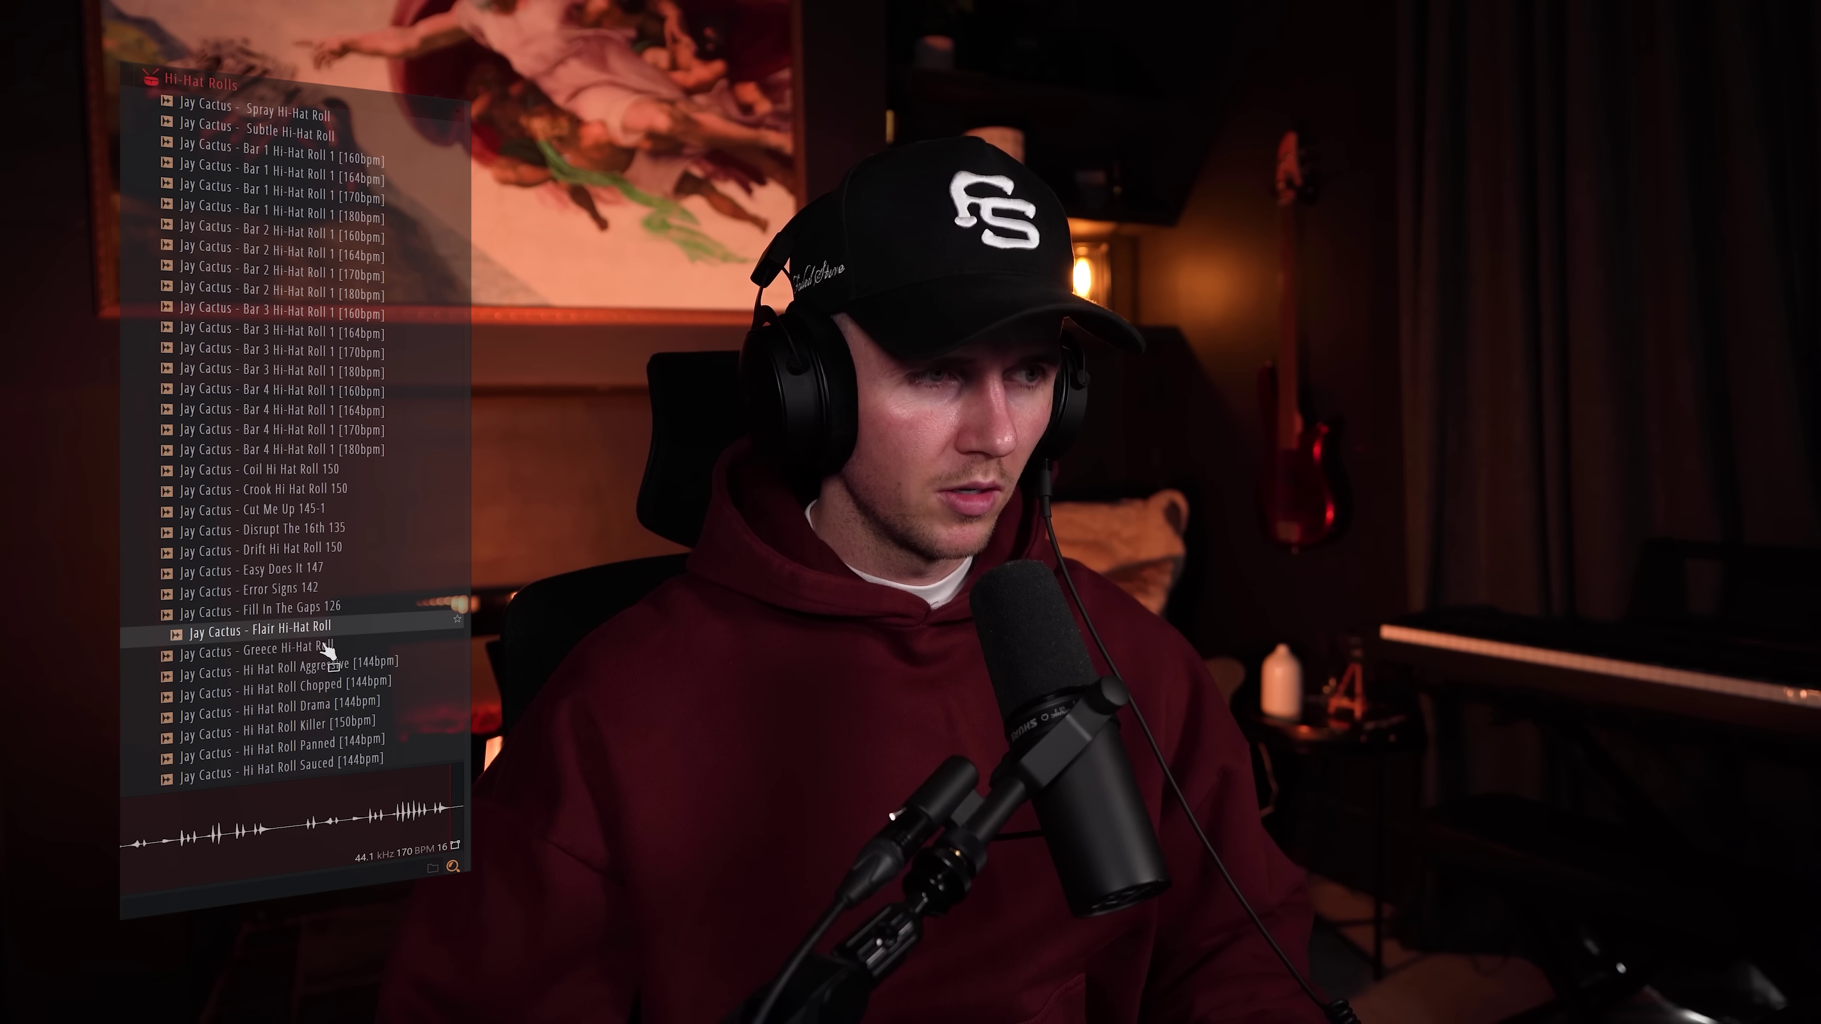
Audition the hi-hat rolls and place Fill In The Gaps 126 on Track 7 at bar 5.
left_click(336, 707)
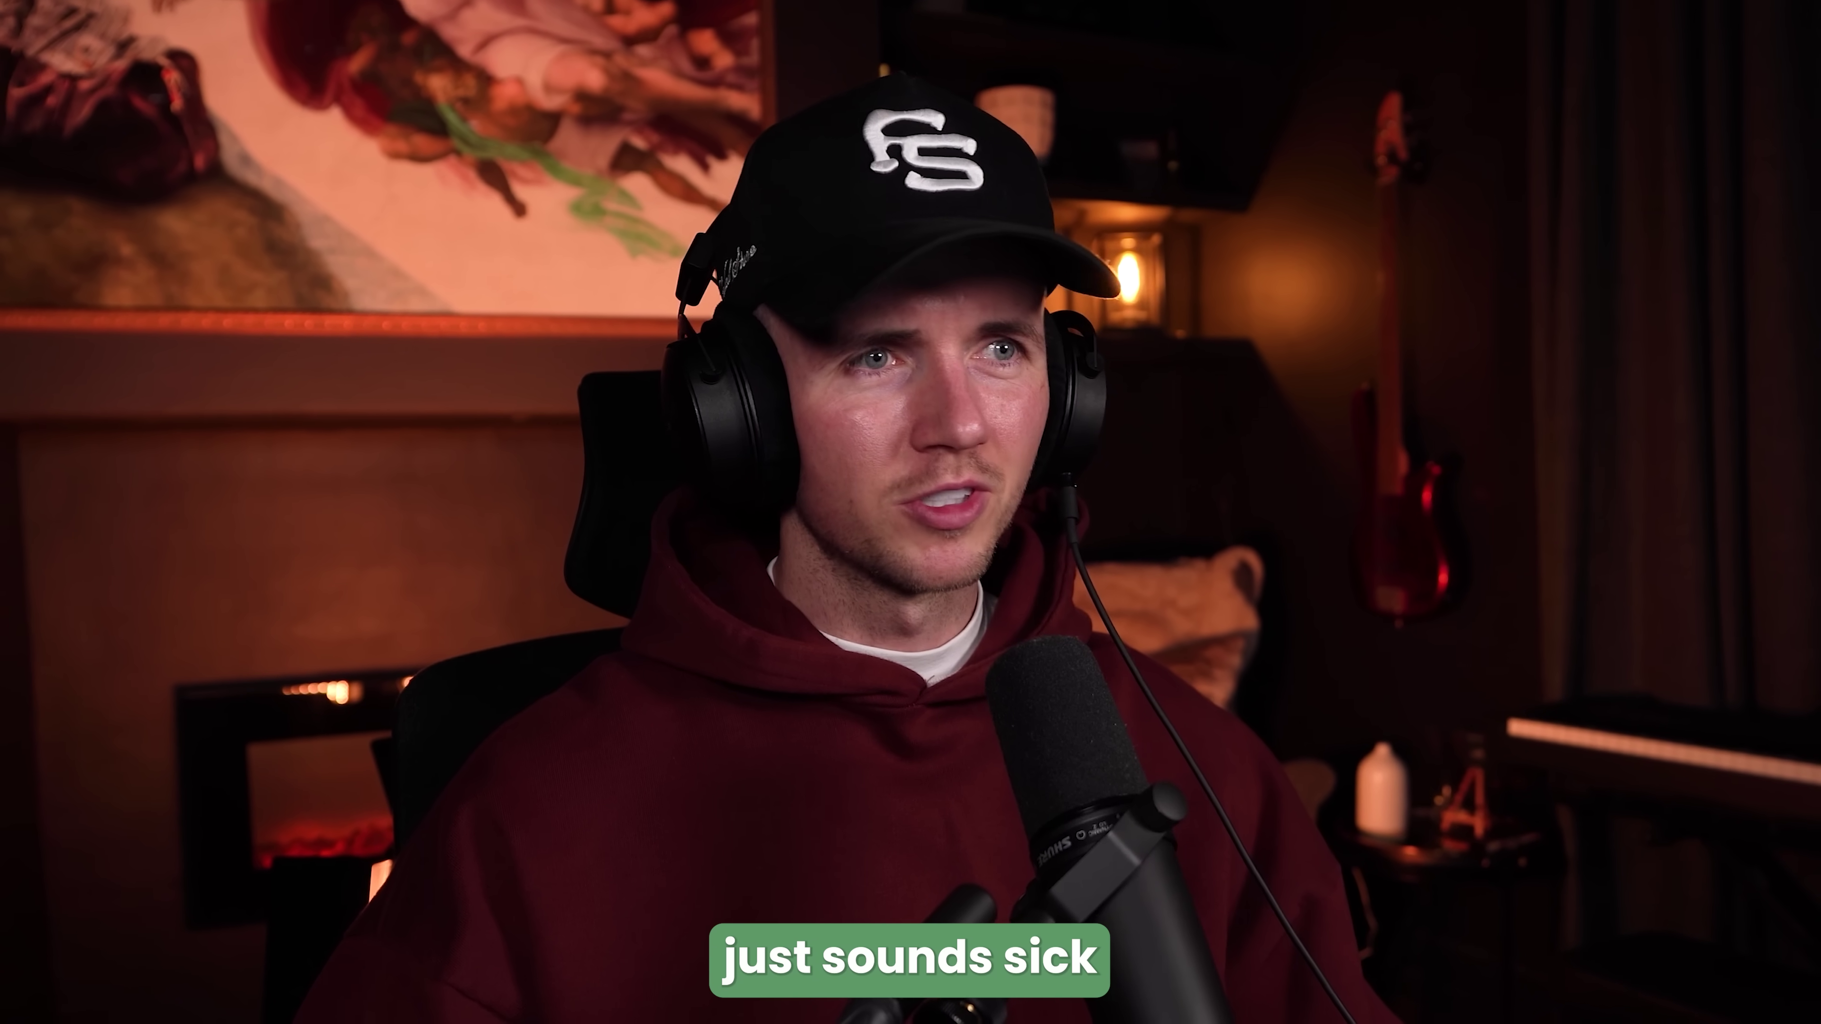
left_click_drag(196, 707, 833, 842)
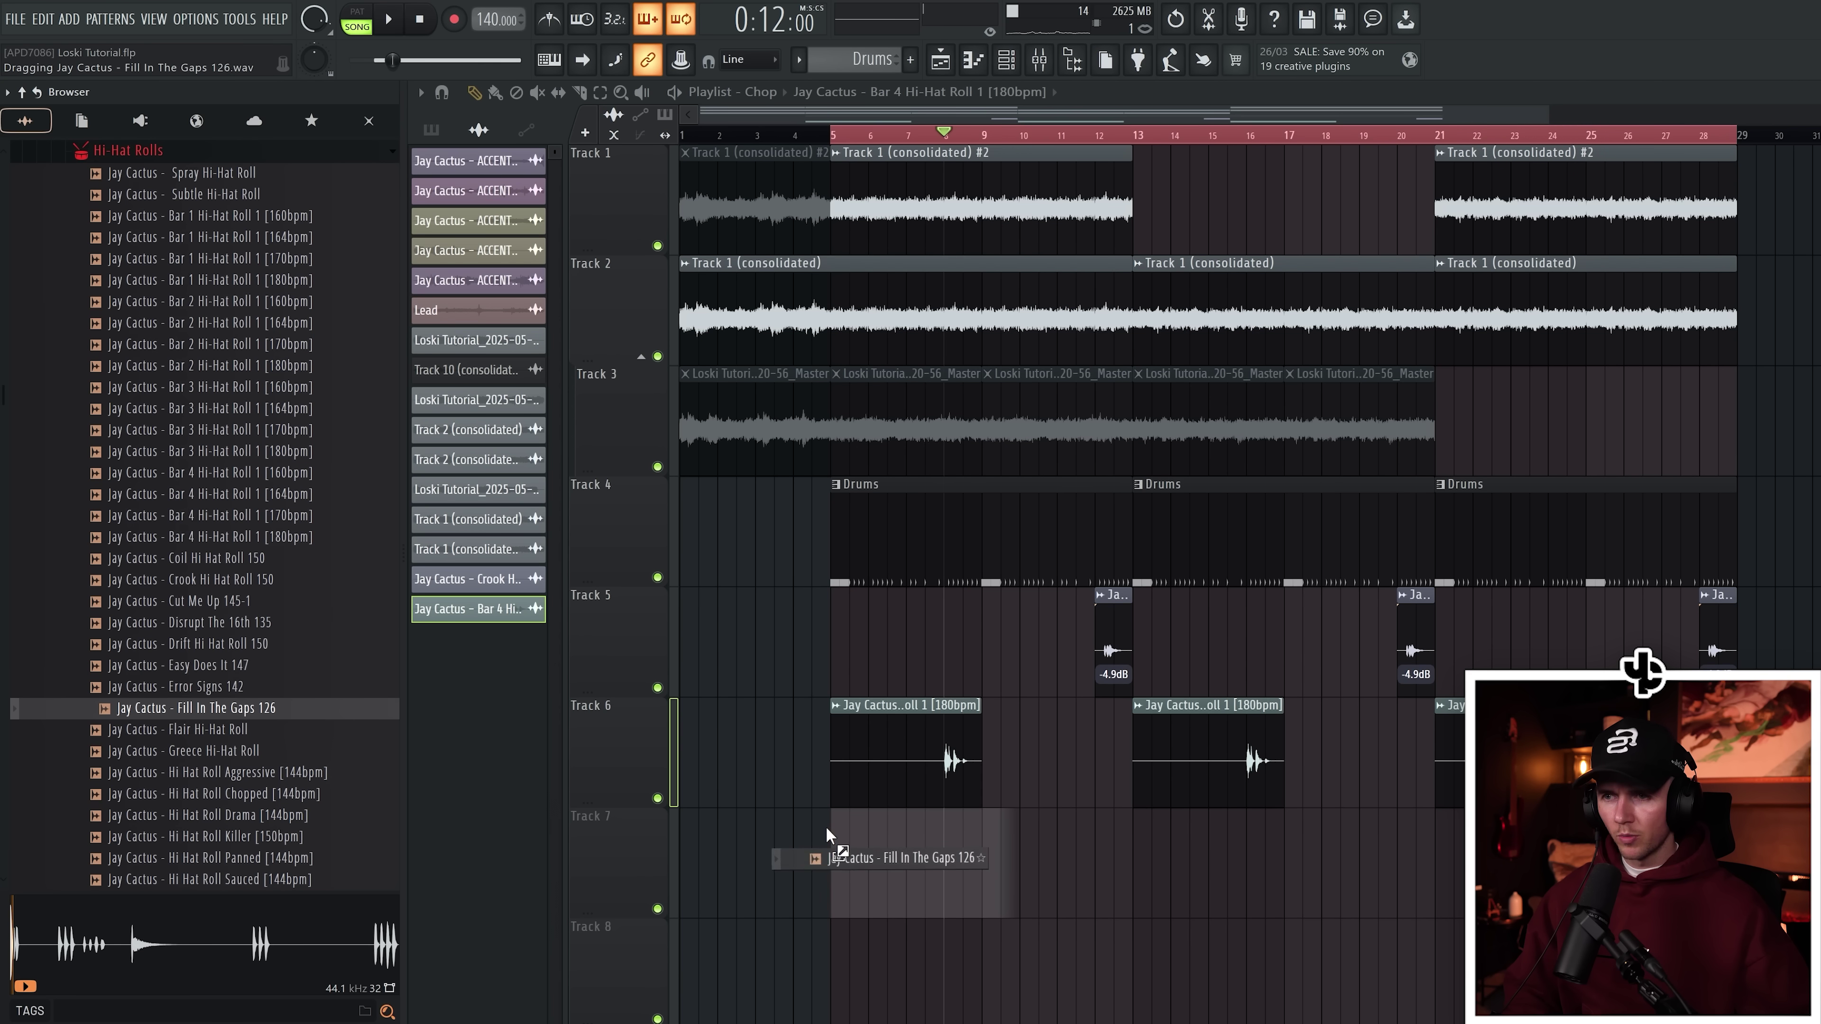
scroll(838, 857, "up", 4)
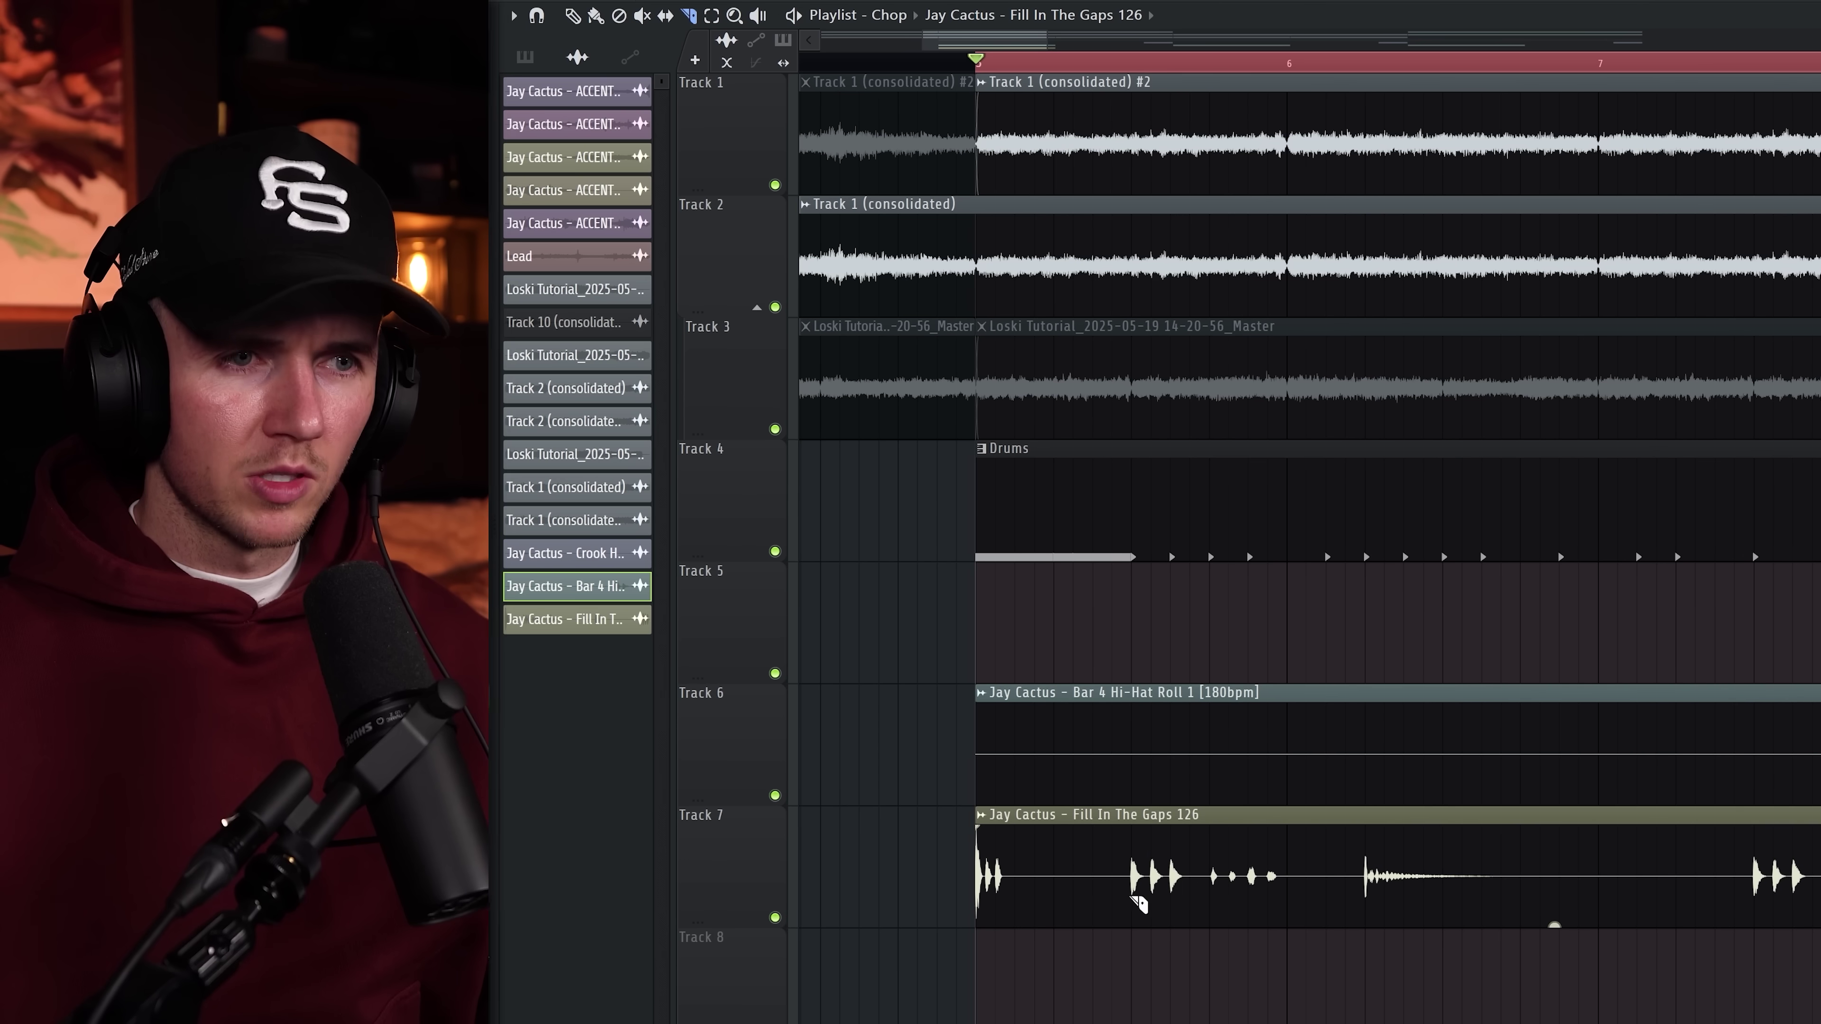
Slice the Fill In The Gaps 126 clip on Track 7 and remove its opening hits.
right_click(1176, 885)
key("space")
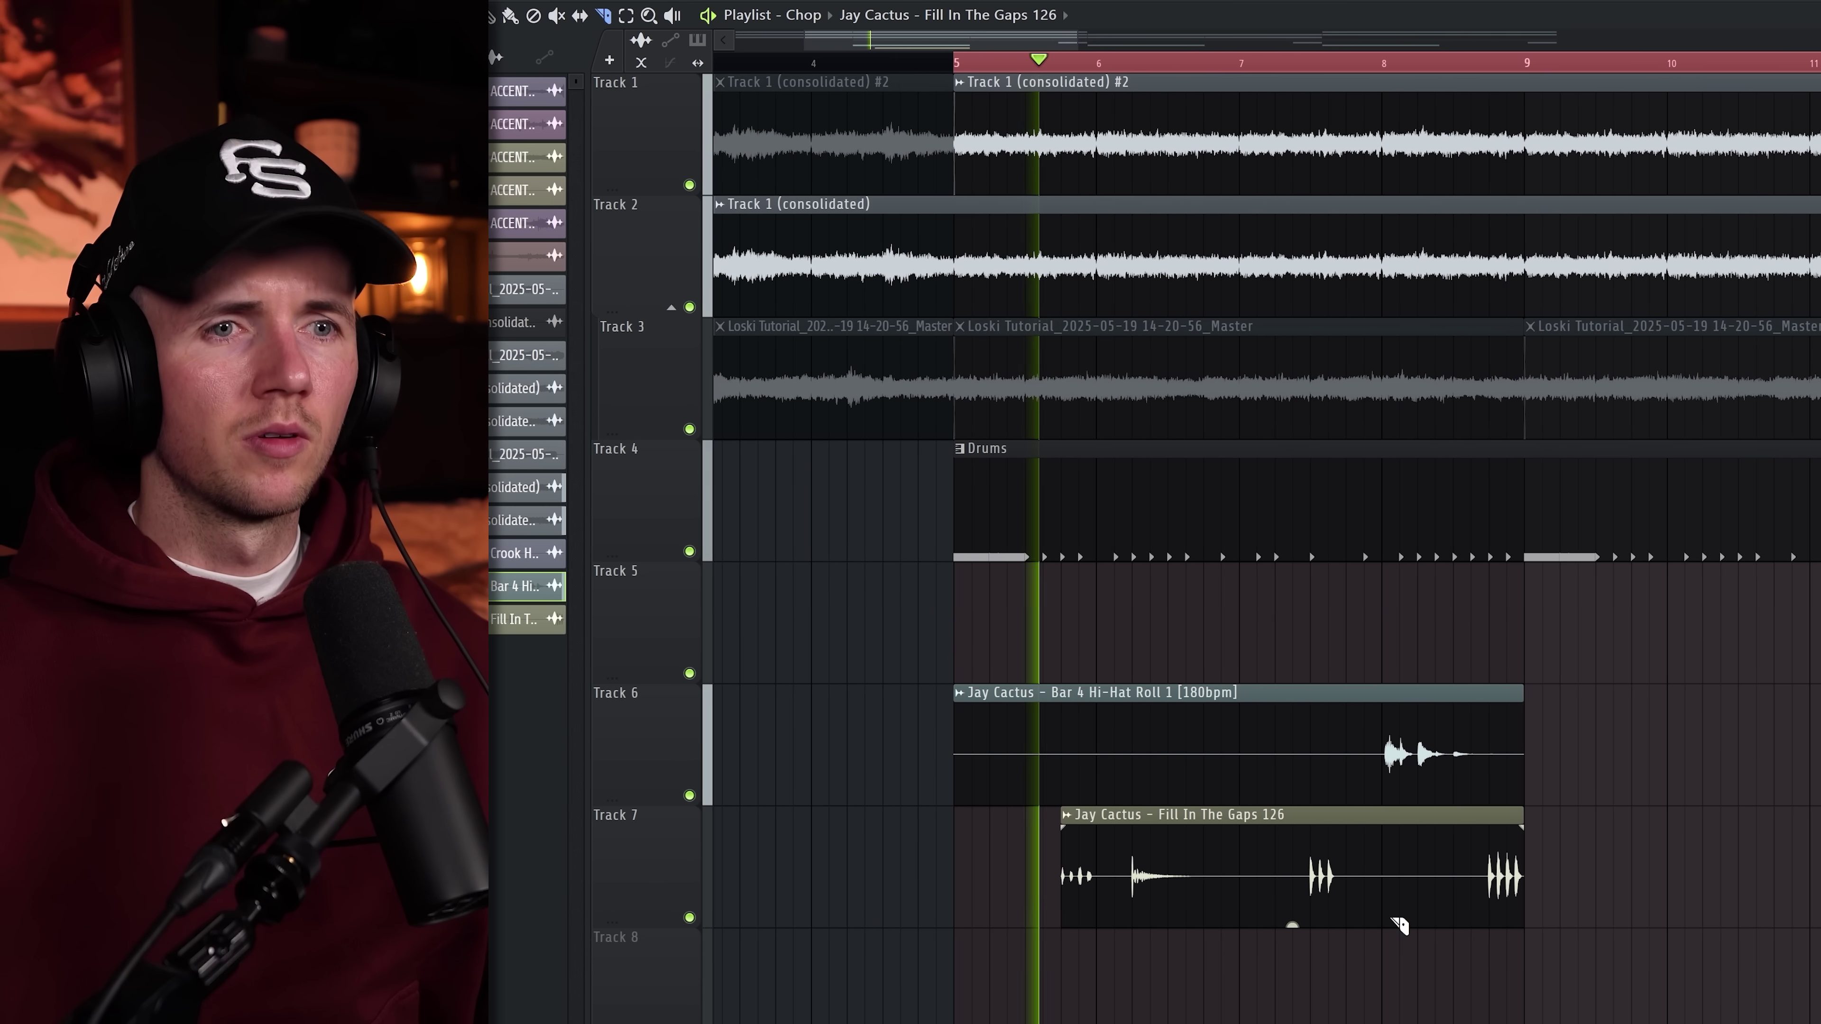
left_click_drag(1229, 924, 1229, 935)
scroll(1144, 925, "down", 3)
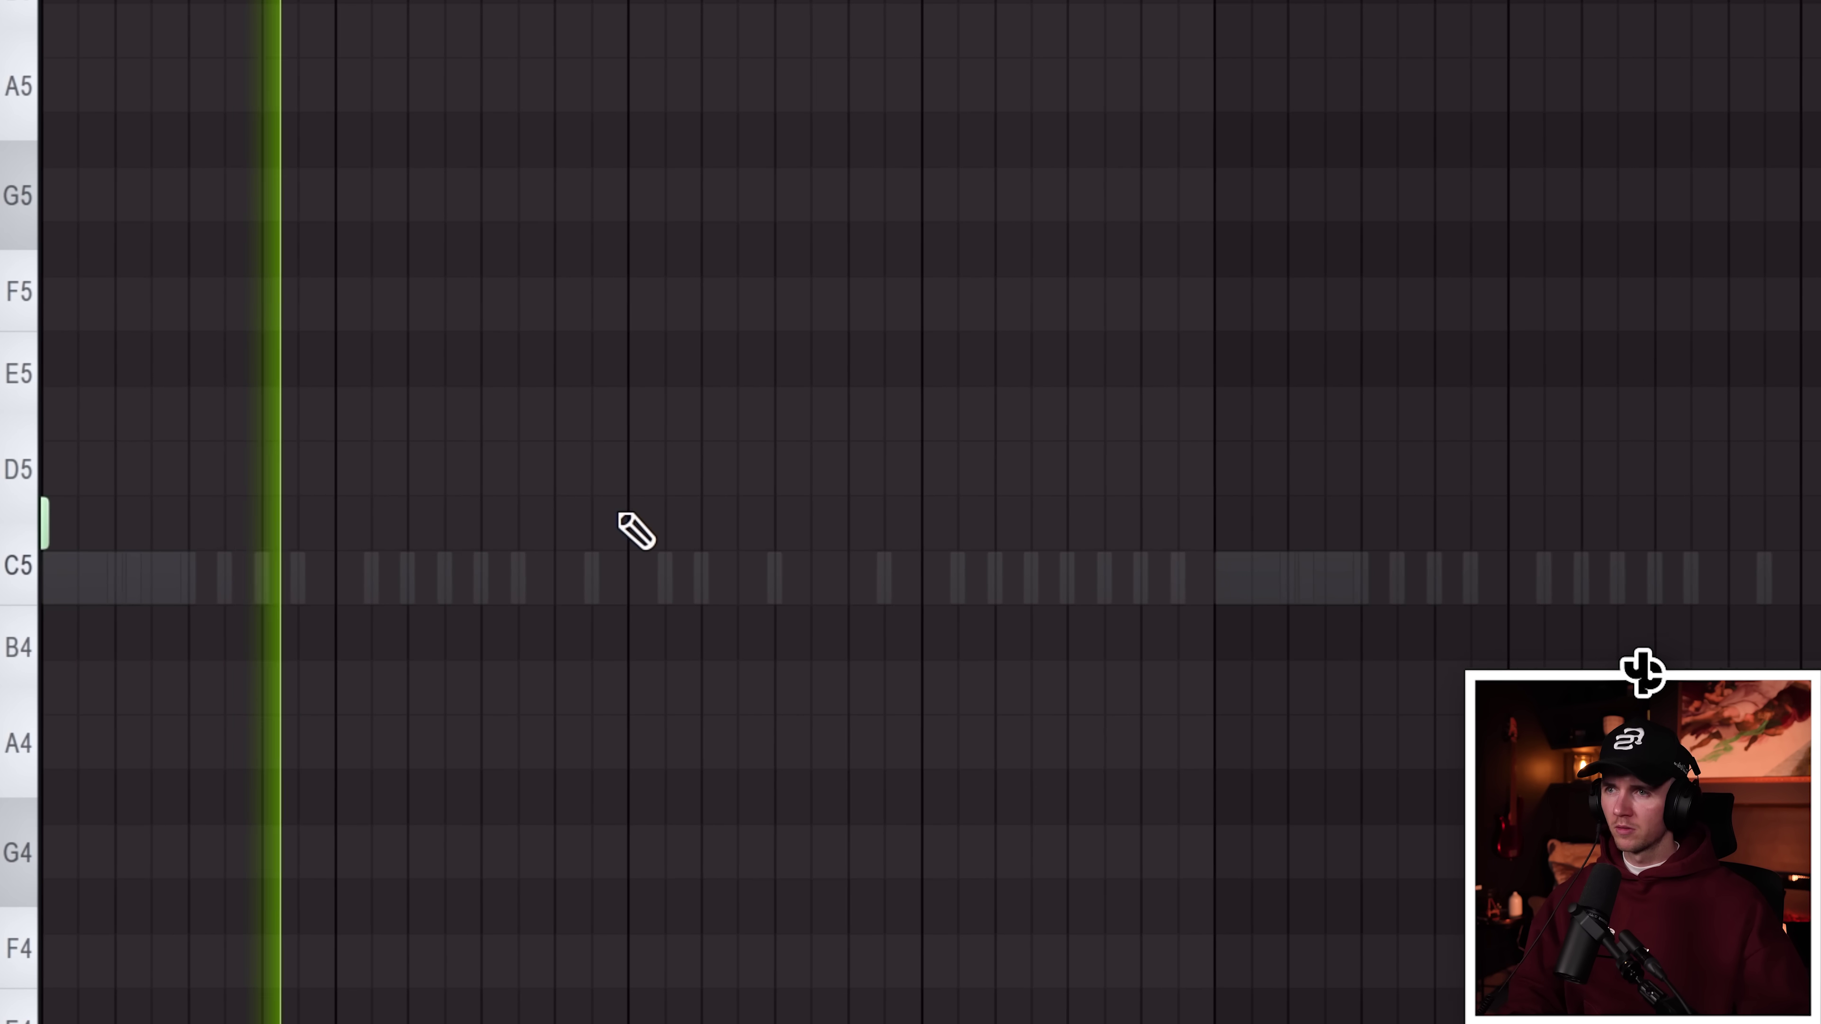
Place C#5 notes at the start of bars 3, 5 and 7, with D5 notes in bar 4.
left_click(693, 512)
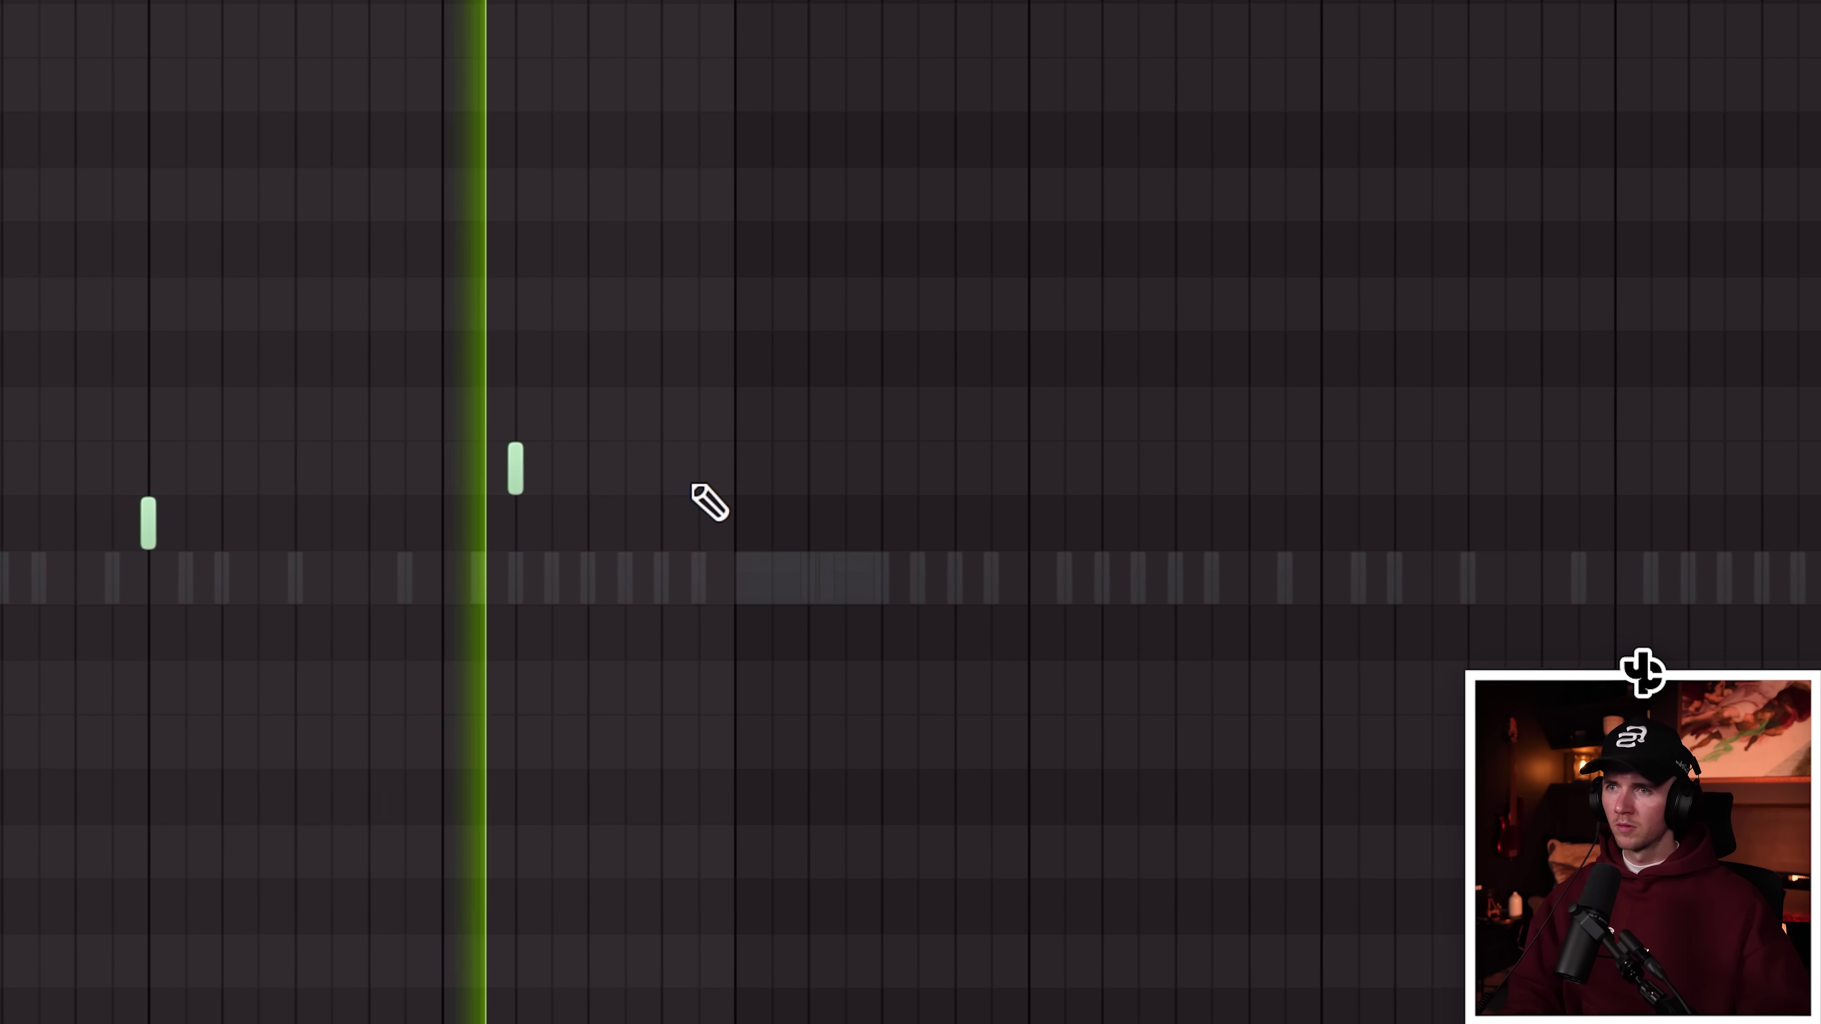
left_click(571, 473)
left_click(683, 518)
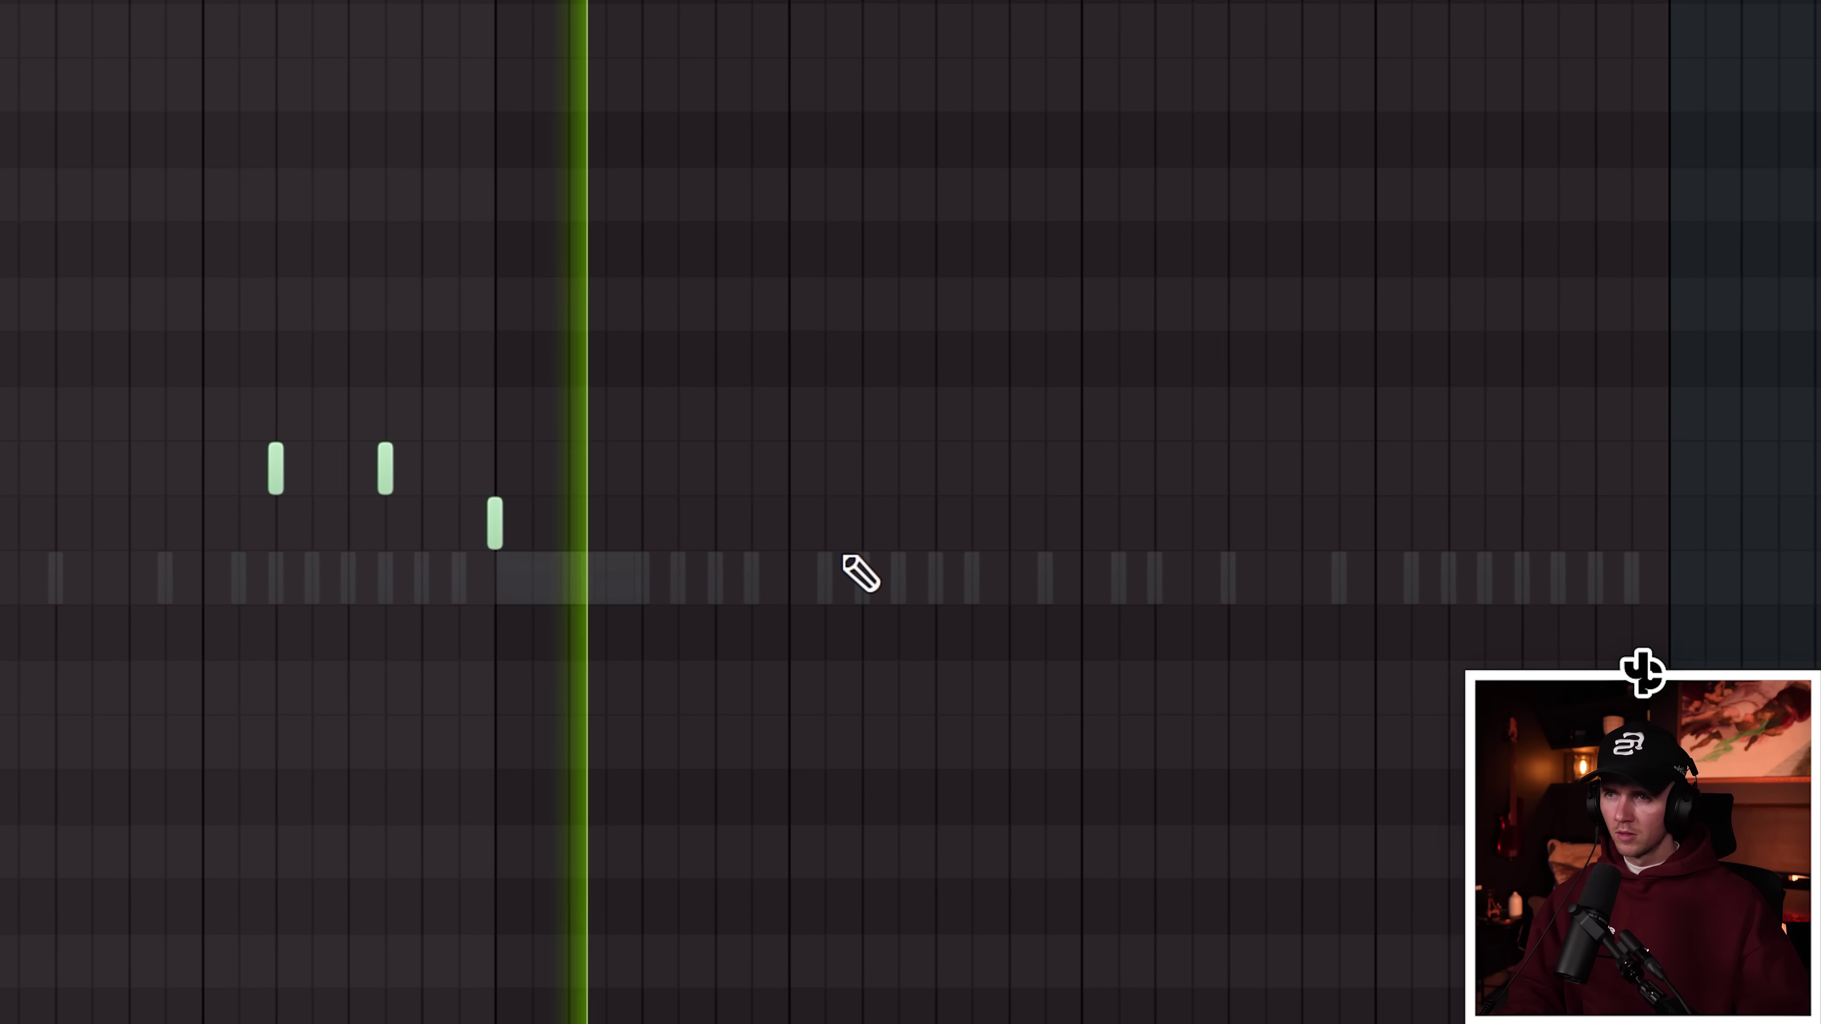
left_click(1023, 524)
right_click(1294, 469)
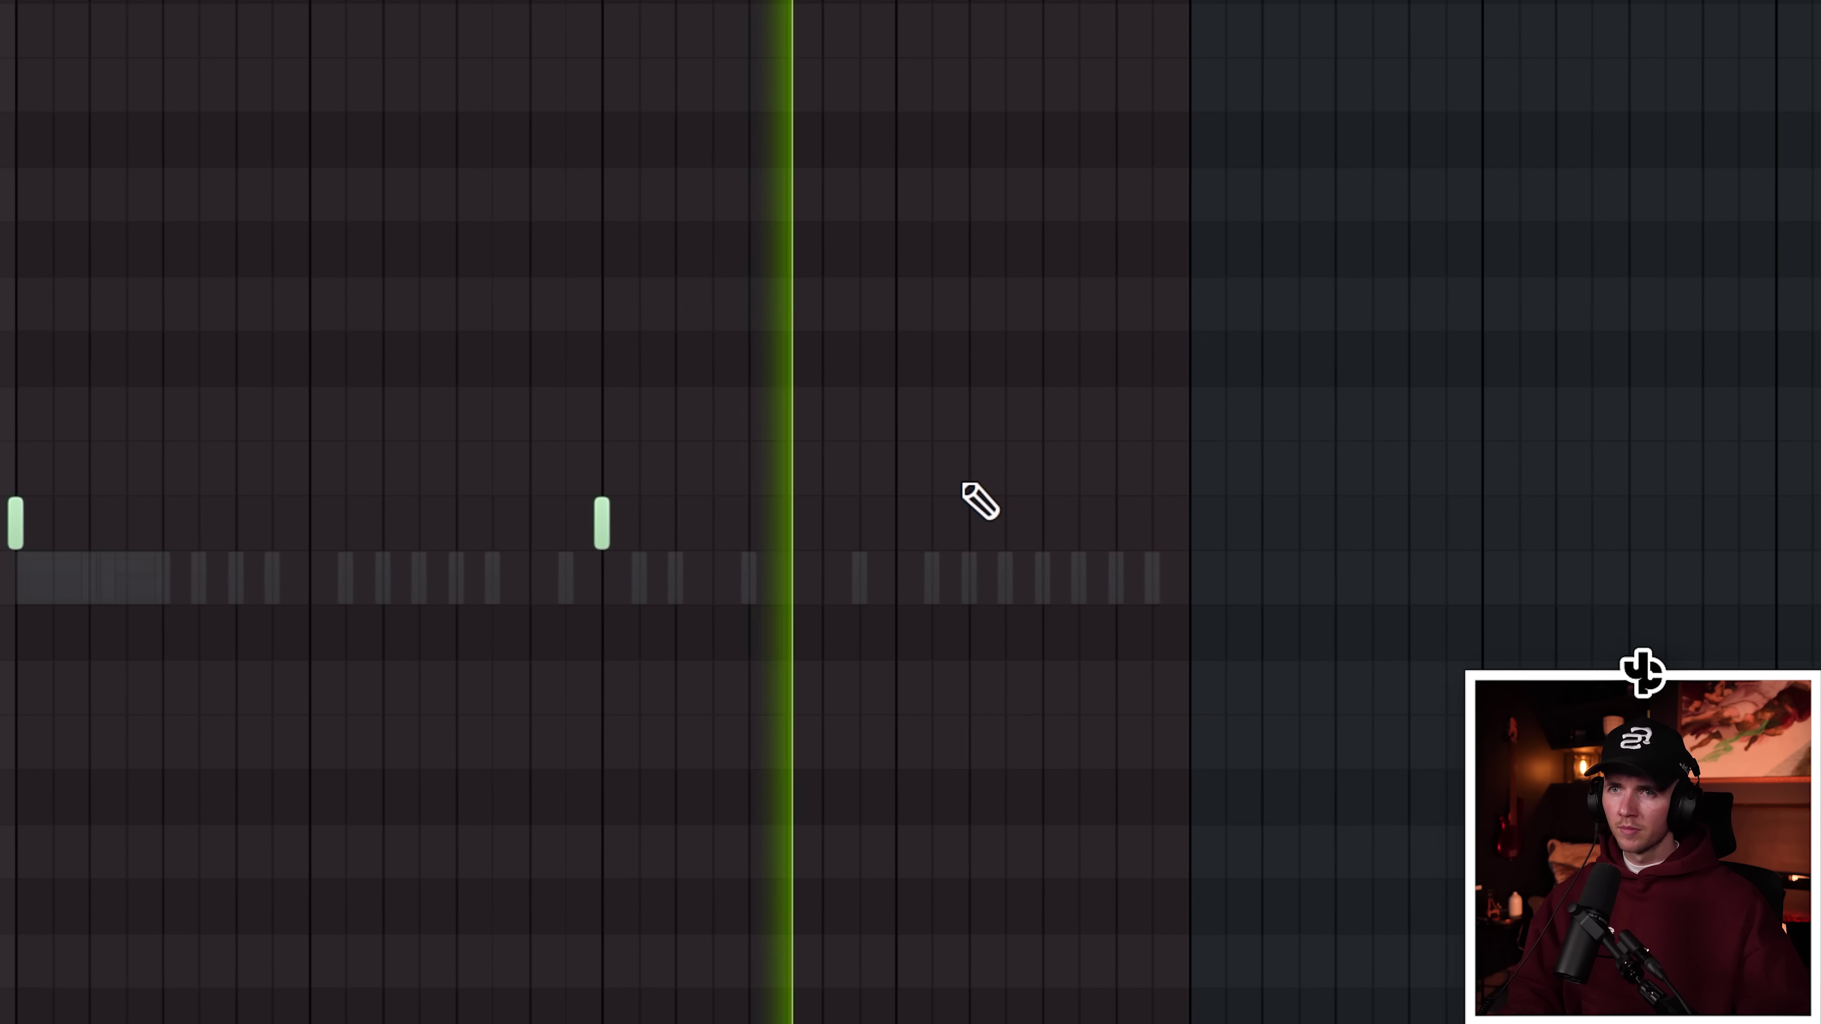
Add D5 notes in bar 8 and raise the last one by about two semitones.
left_click(911, 472)
left_click(904, 471)
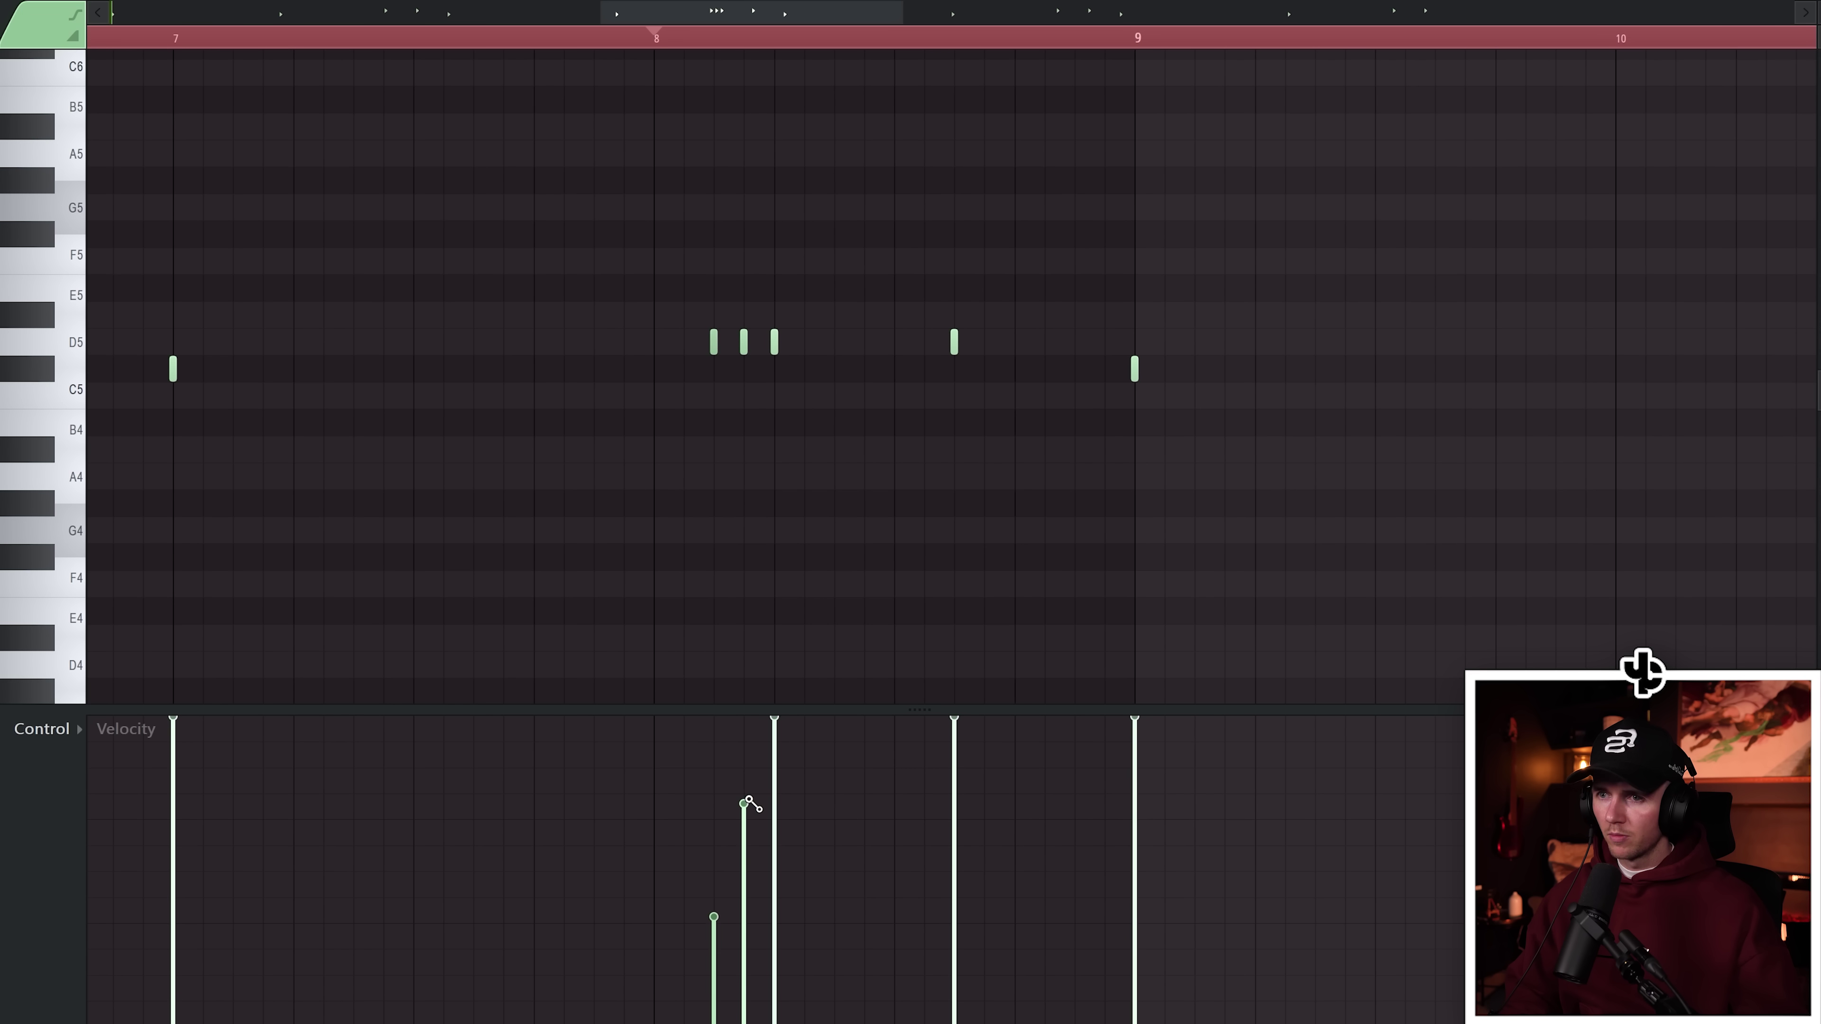
key("space")
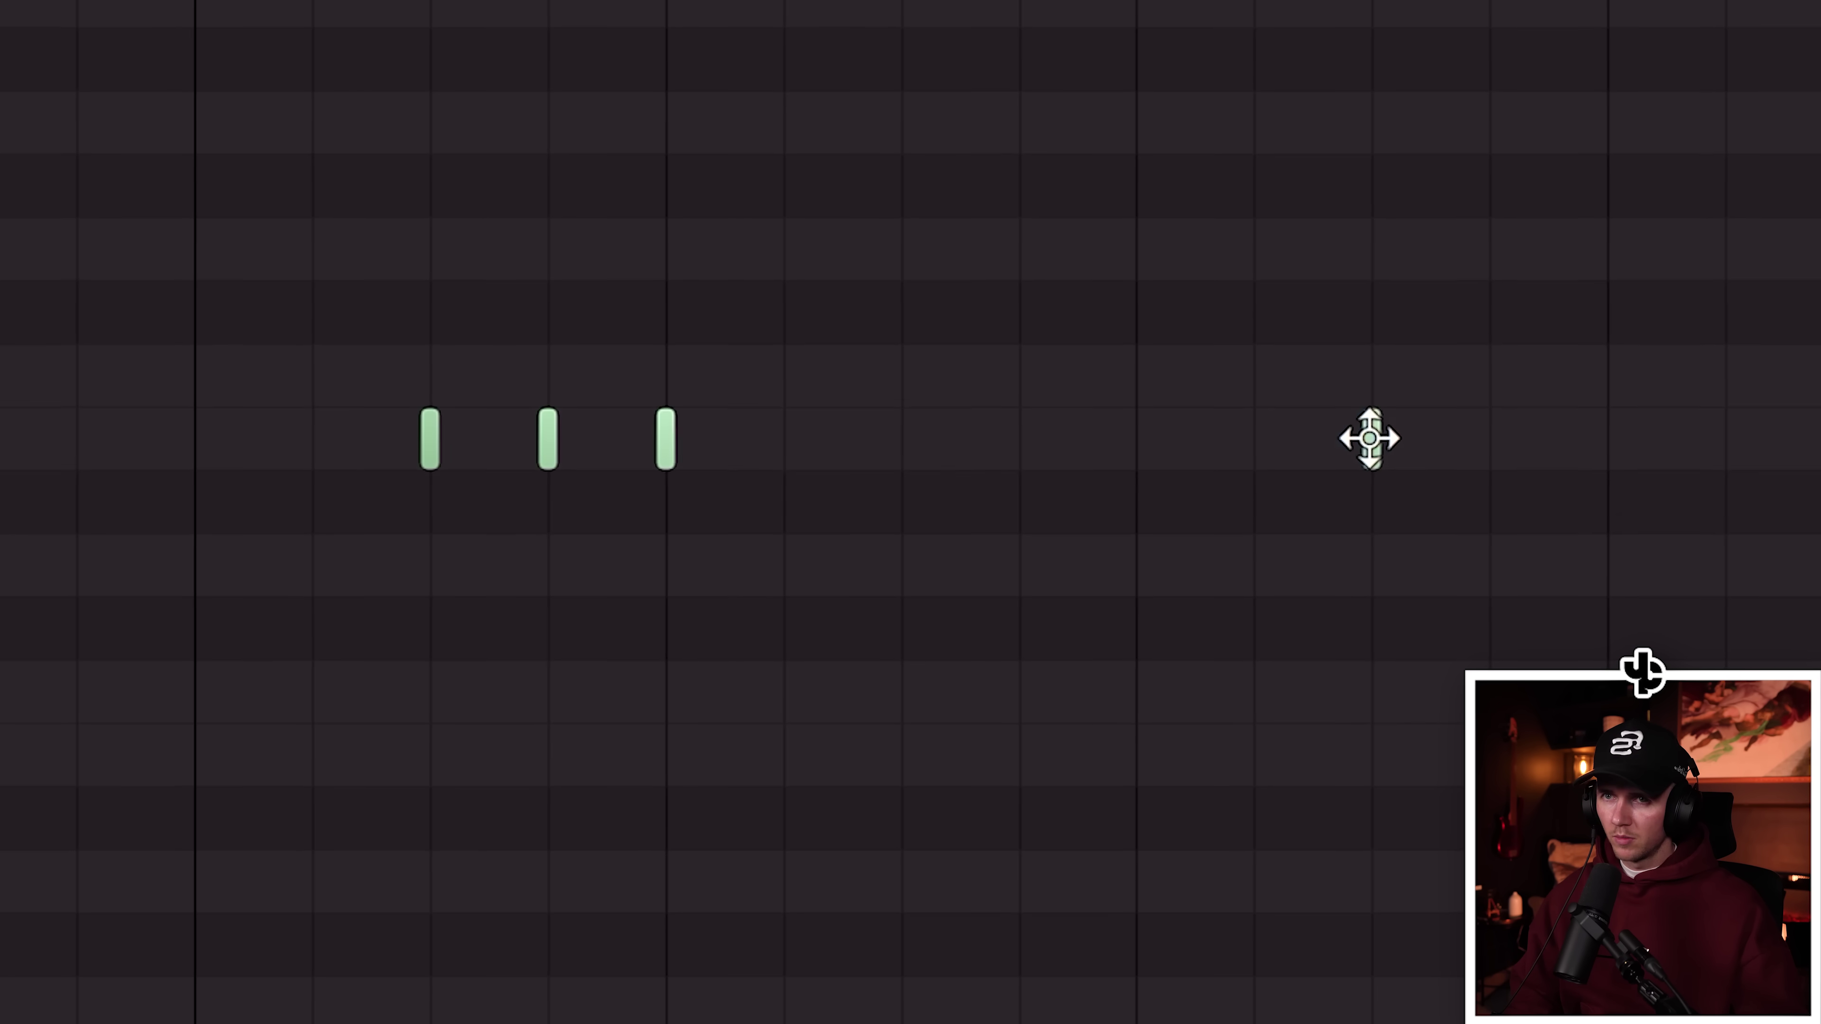
left_click_drag(1370, 438, 1365, 309)
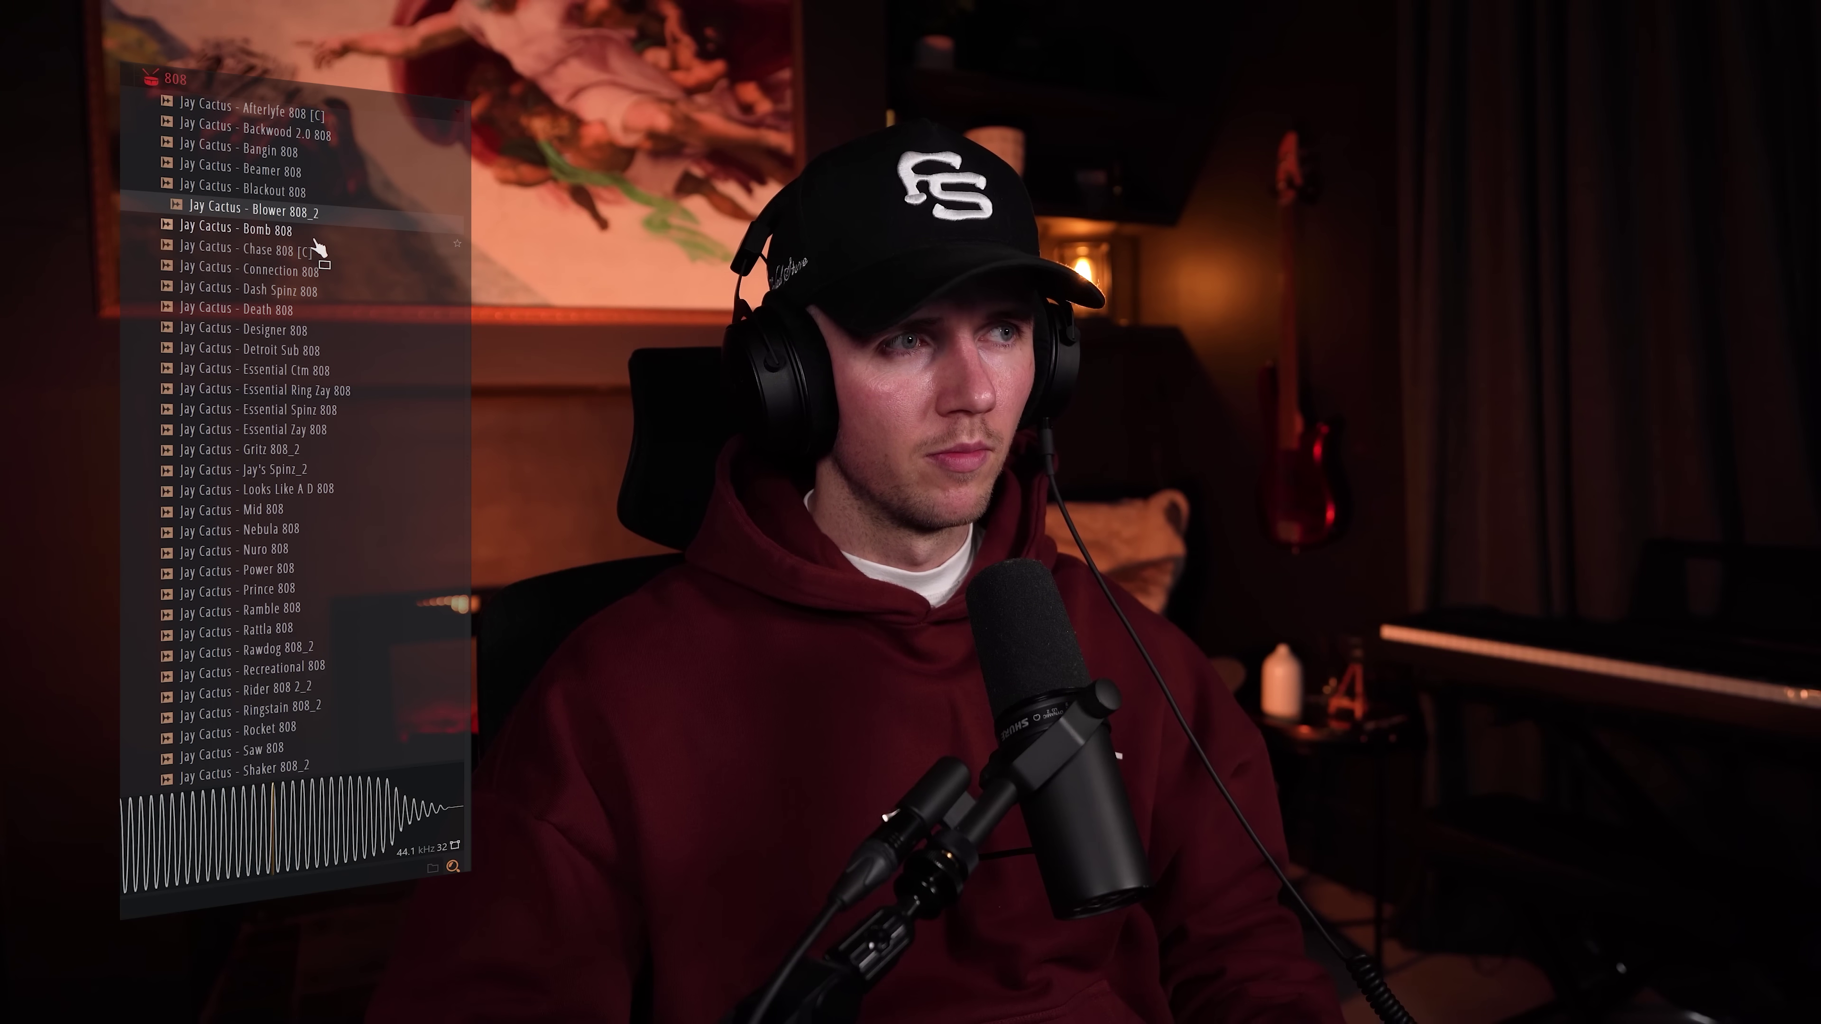
Audition bass samples in the 808 folder, from Bomb 808 through to Saw 808.
left_click(314, 235)
left_click(293, 173)
left_click(334, 567)
left_click(328, 631)
left_click(324, 670)
left_click(313, 713)
left_click(319, 690)
left_click(321, 726)
left_click(320, 754)
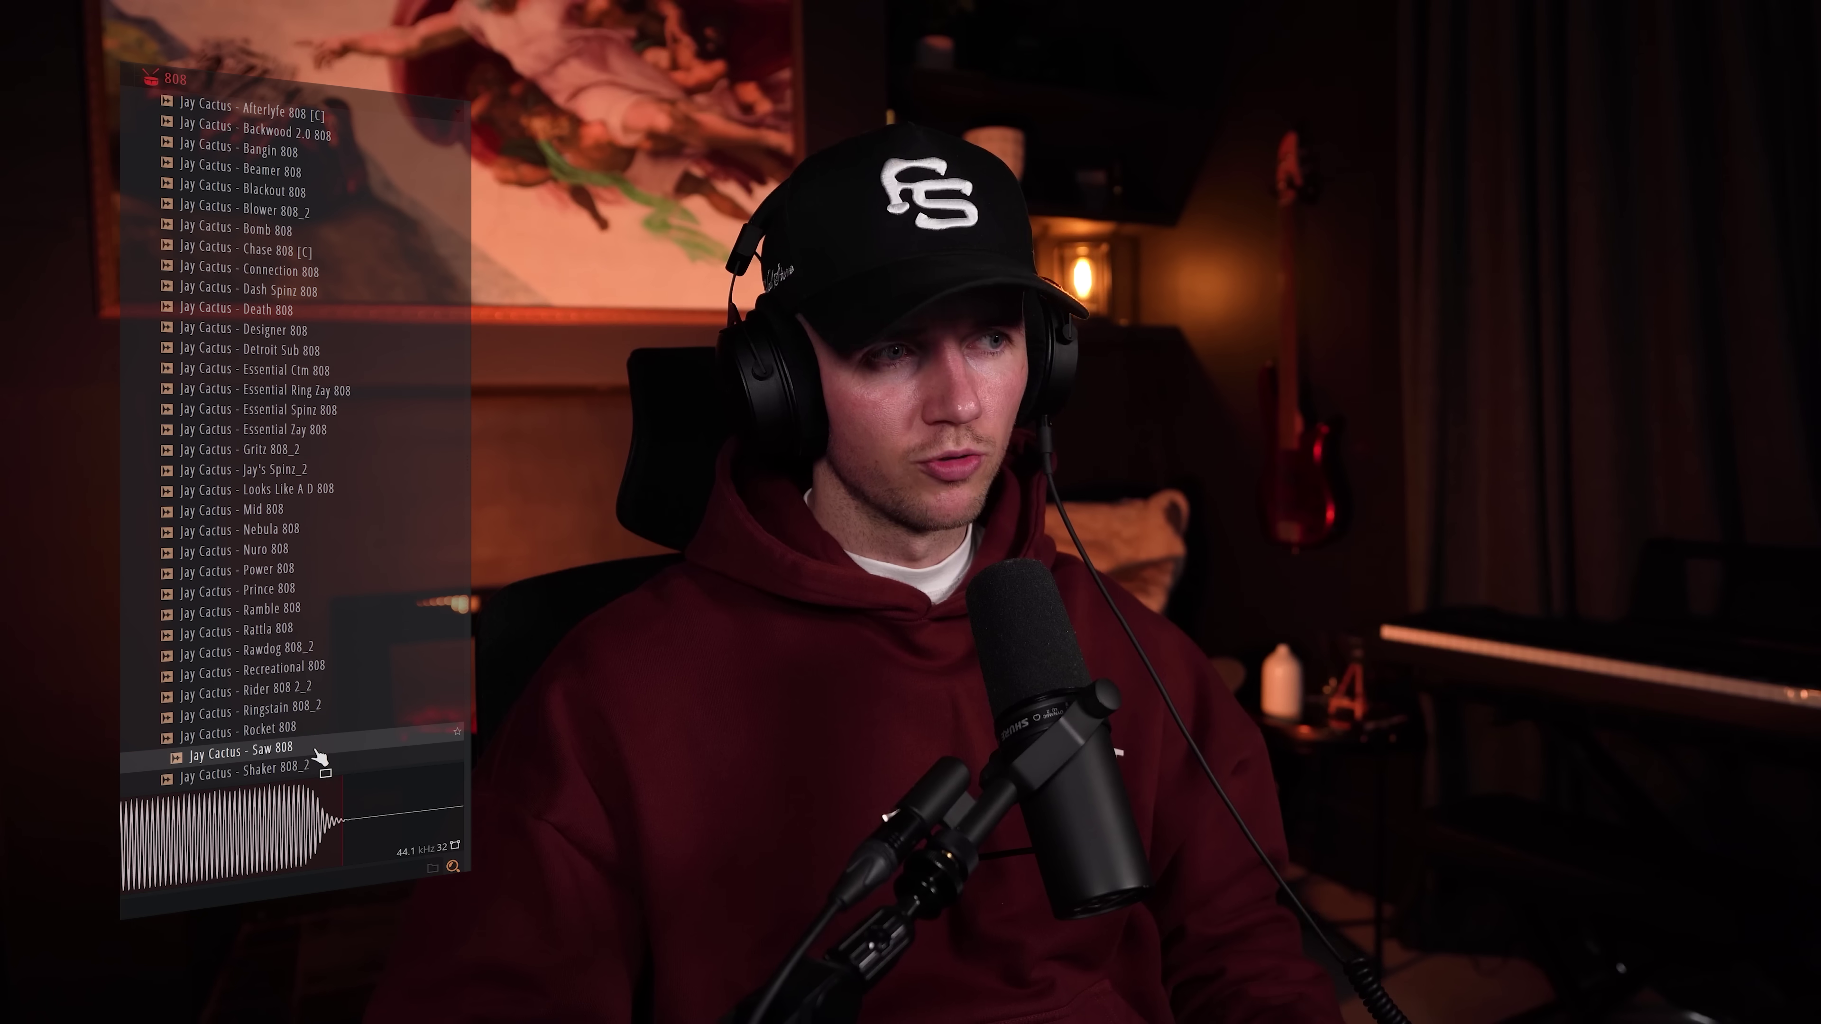
Audition more 808 samples further down the folder, from Rocket 808 through Trial 808 and Tonic 808 to Vuoto Grime.
left_click(317, 730)
scroll(309, 718, "down", 4)
left_click(287, 649)
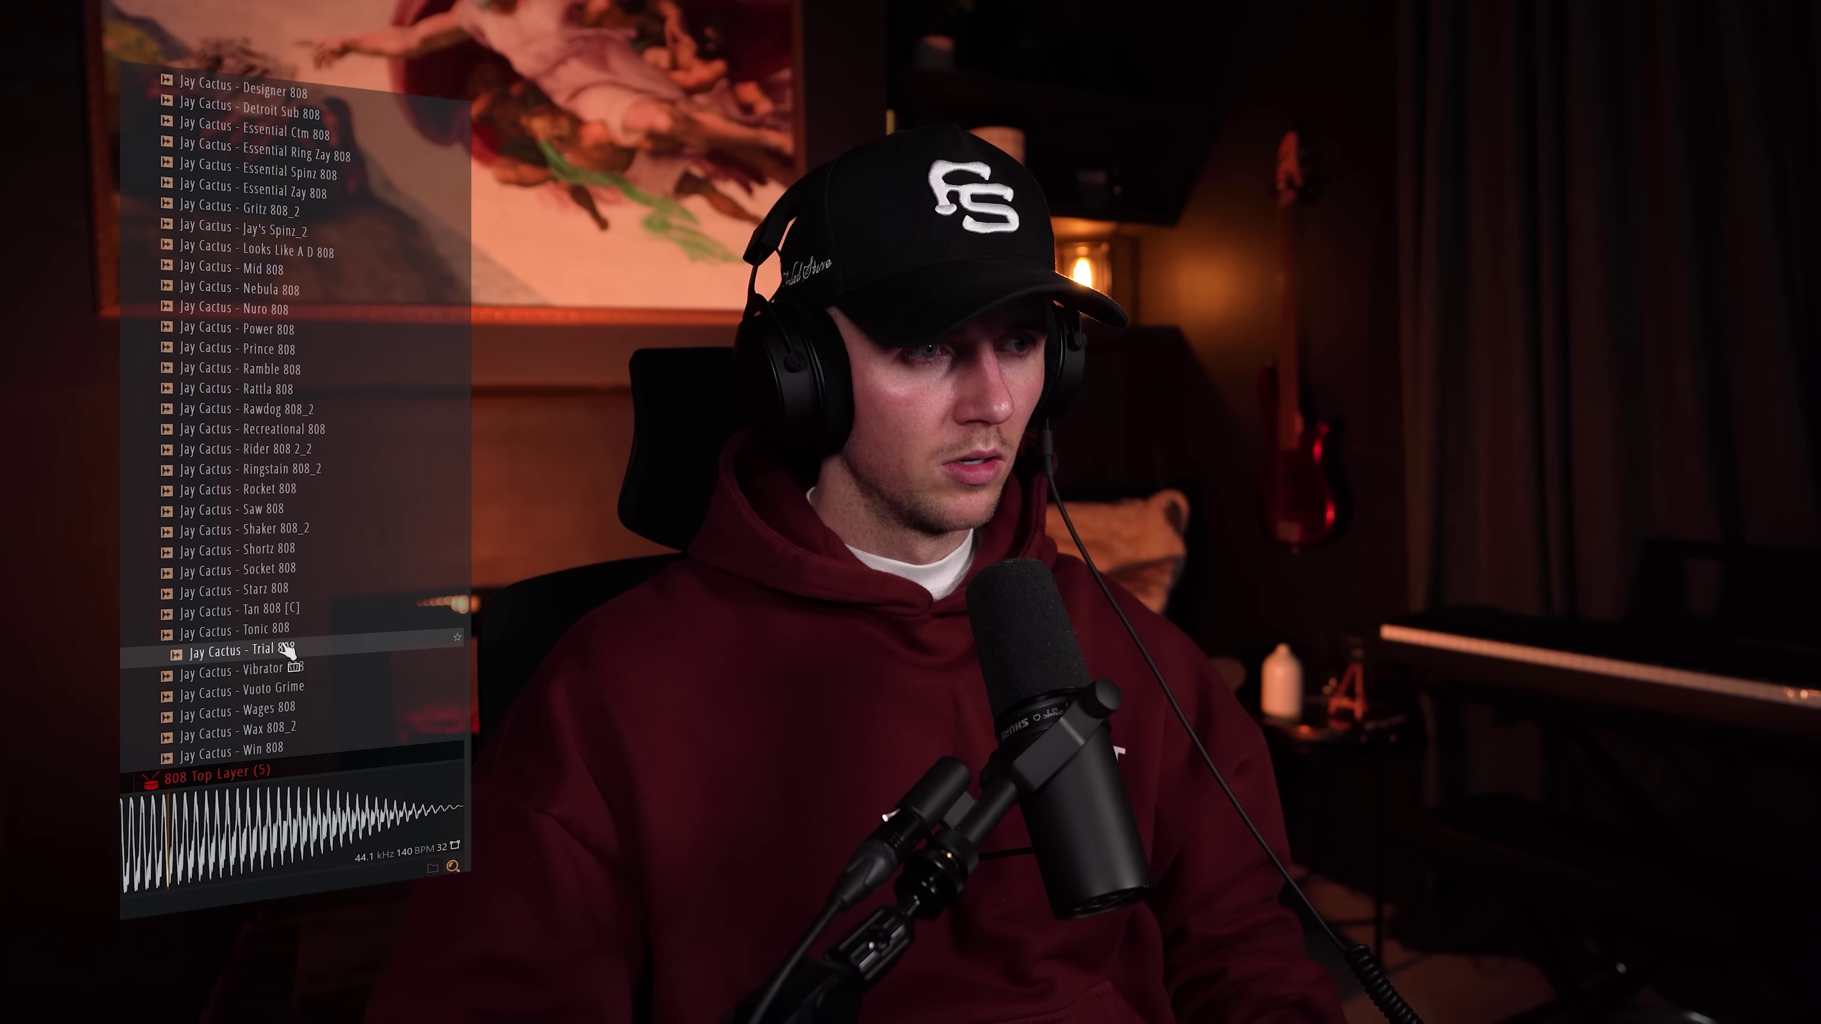
left_click(293, 630)
left_click(297, 690)
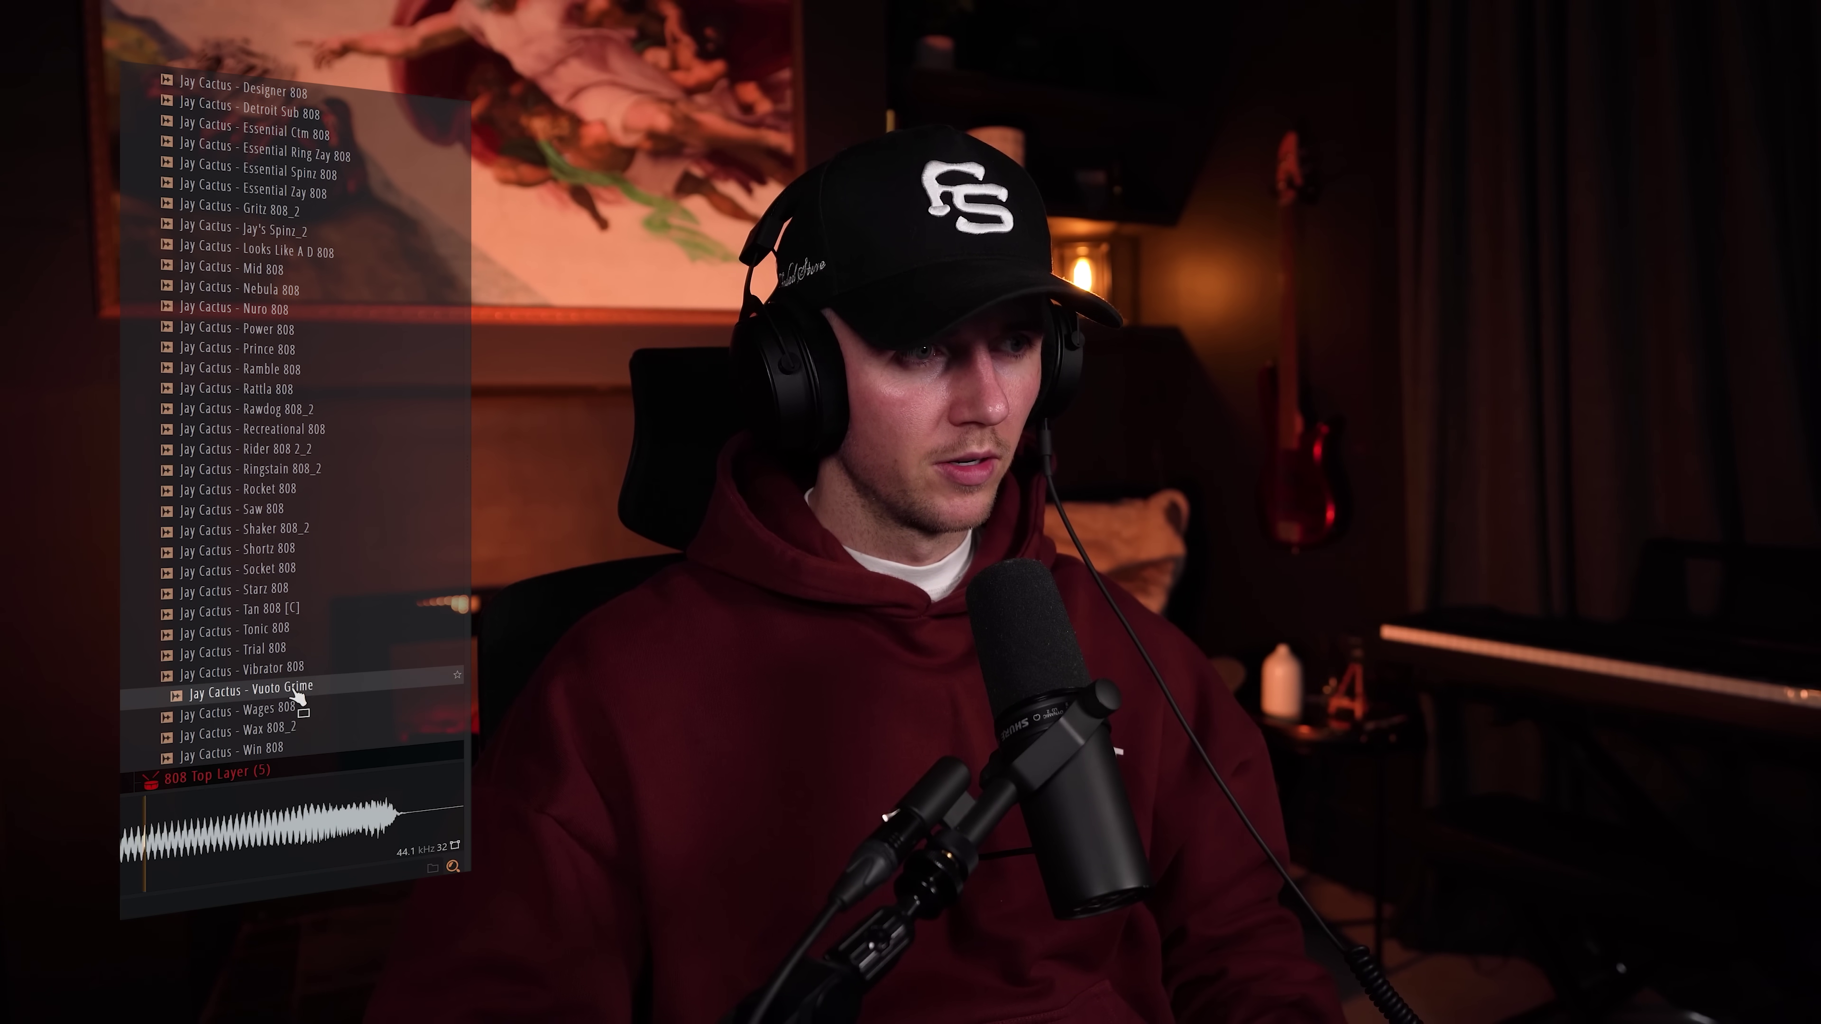
left_click(296, 689)
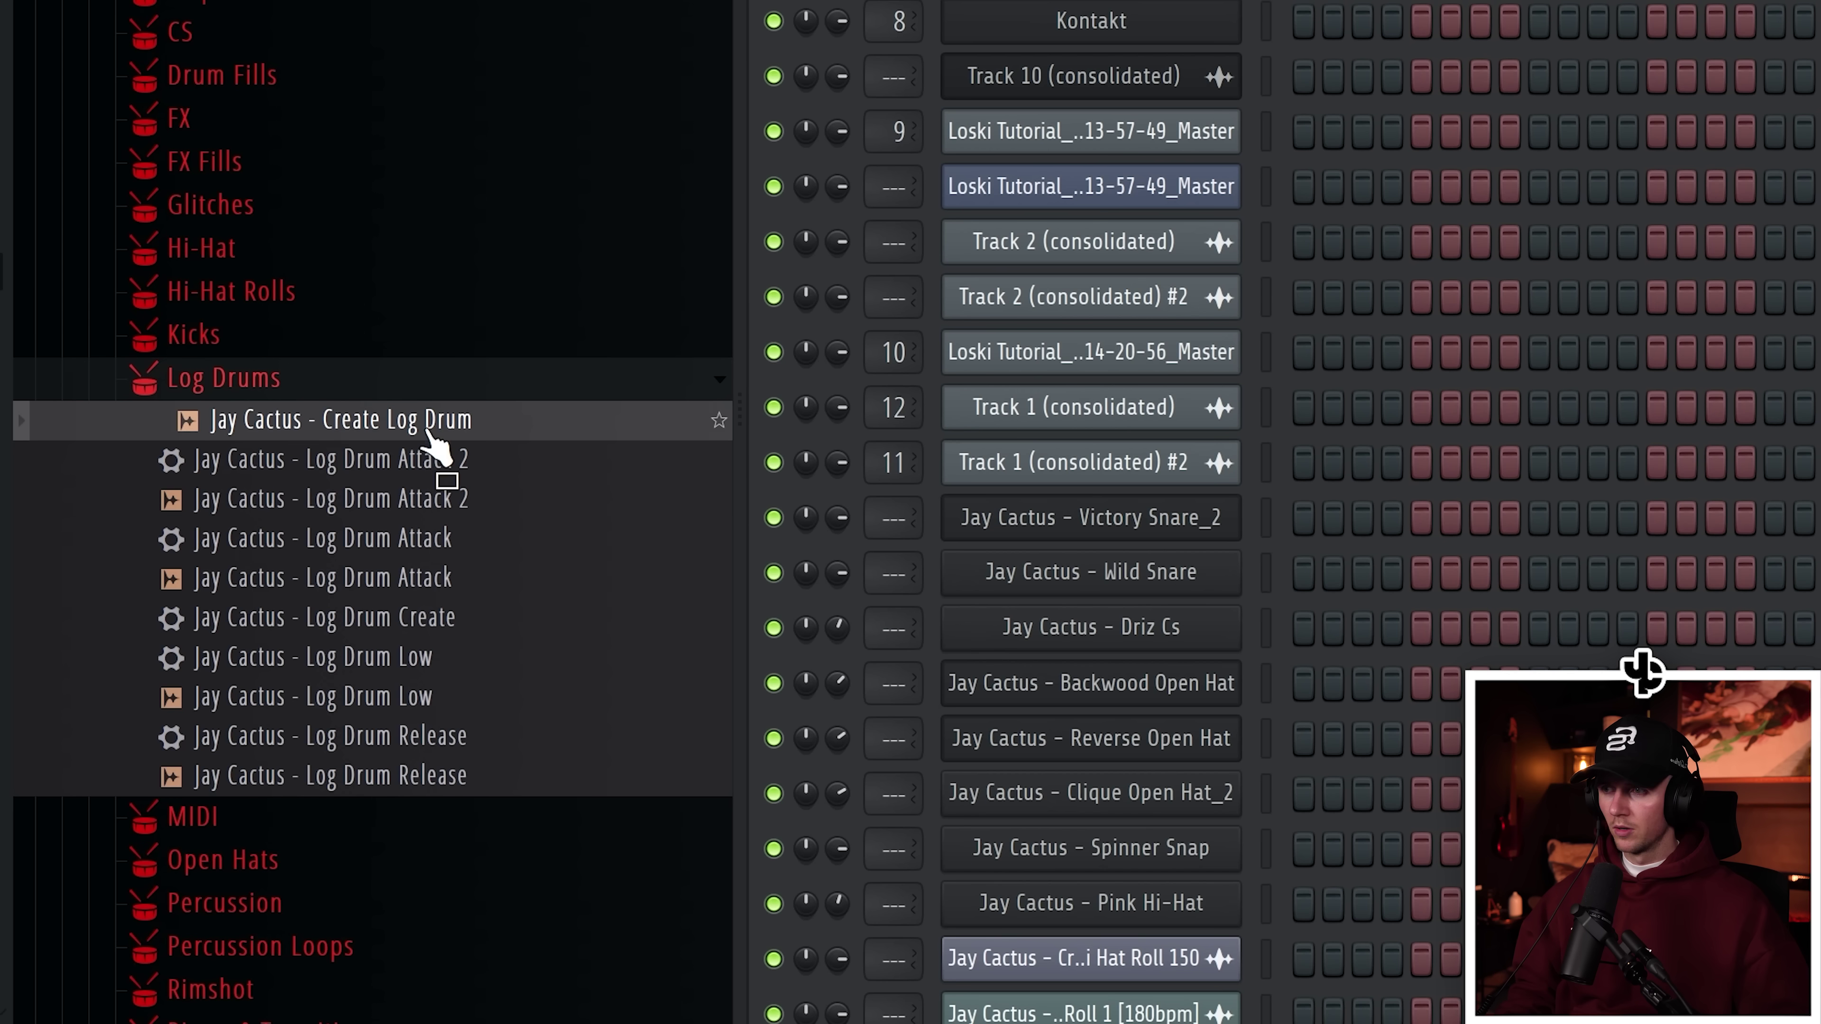
Audition the samples in the Log Drums folder and add Log Drum Release and Log Drum Attack 2 as channels.
left_click(393, 499)
left_click_drag(376, 577, 362, 697)
left_click(362, 700)
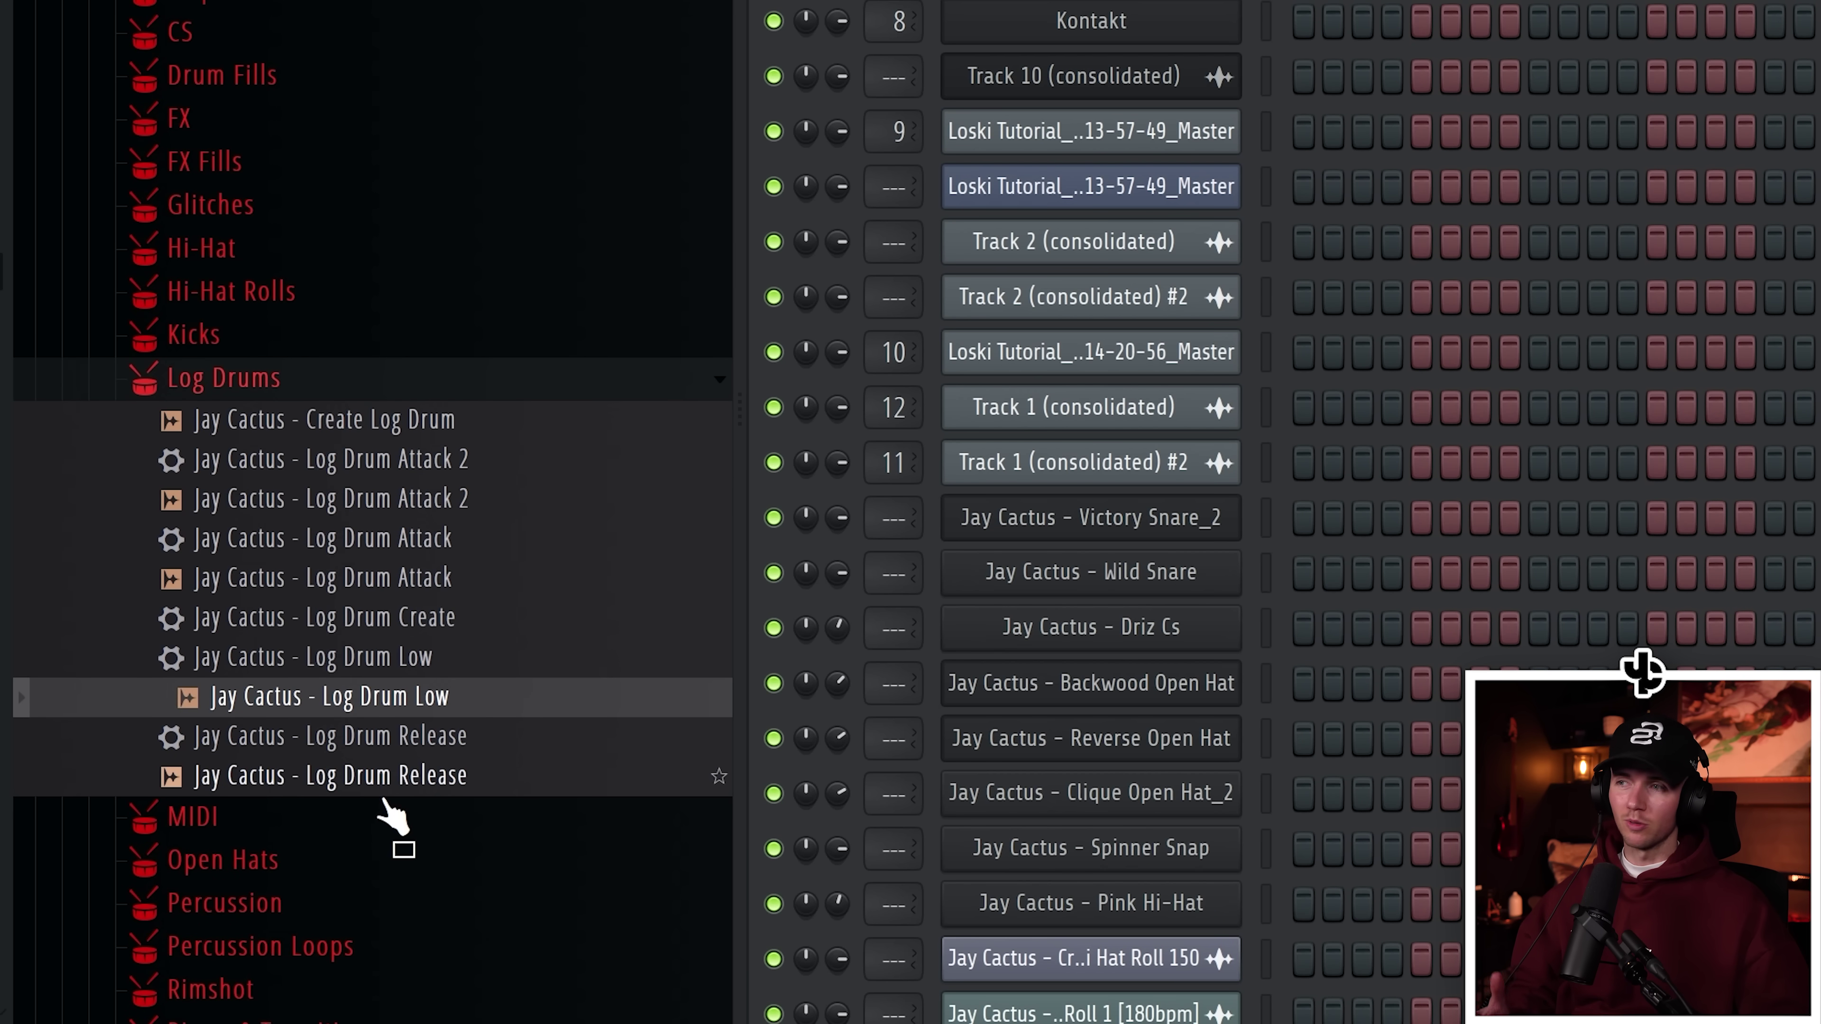
left_click(385, 782)
left_click_drag(386, 780, 388, 966)
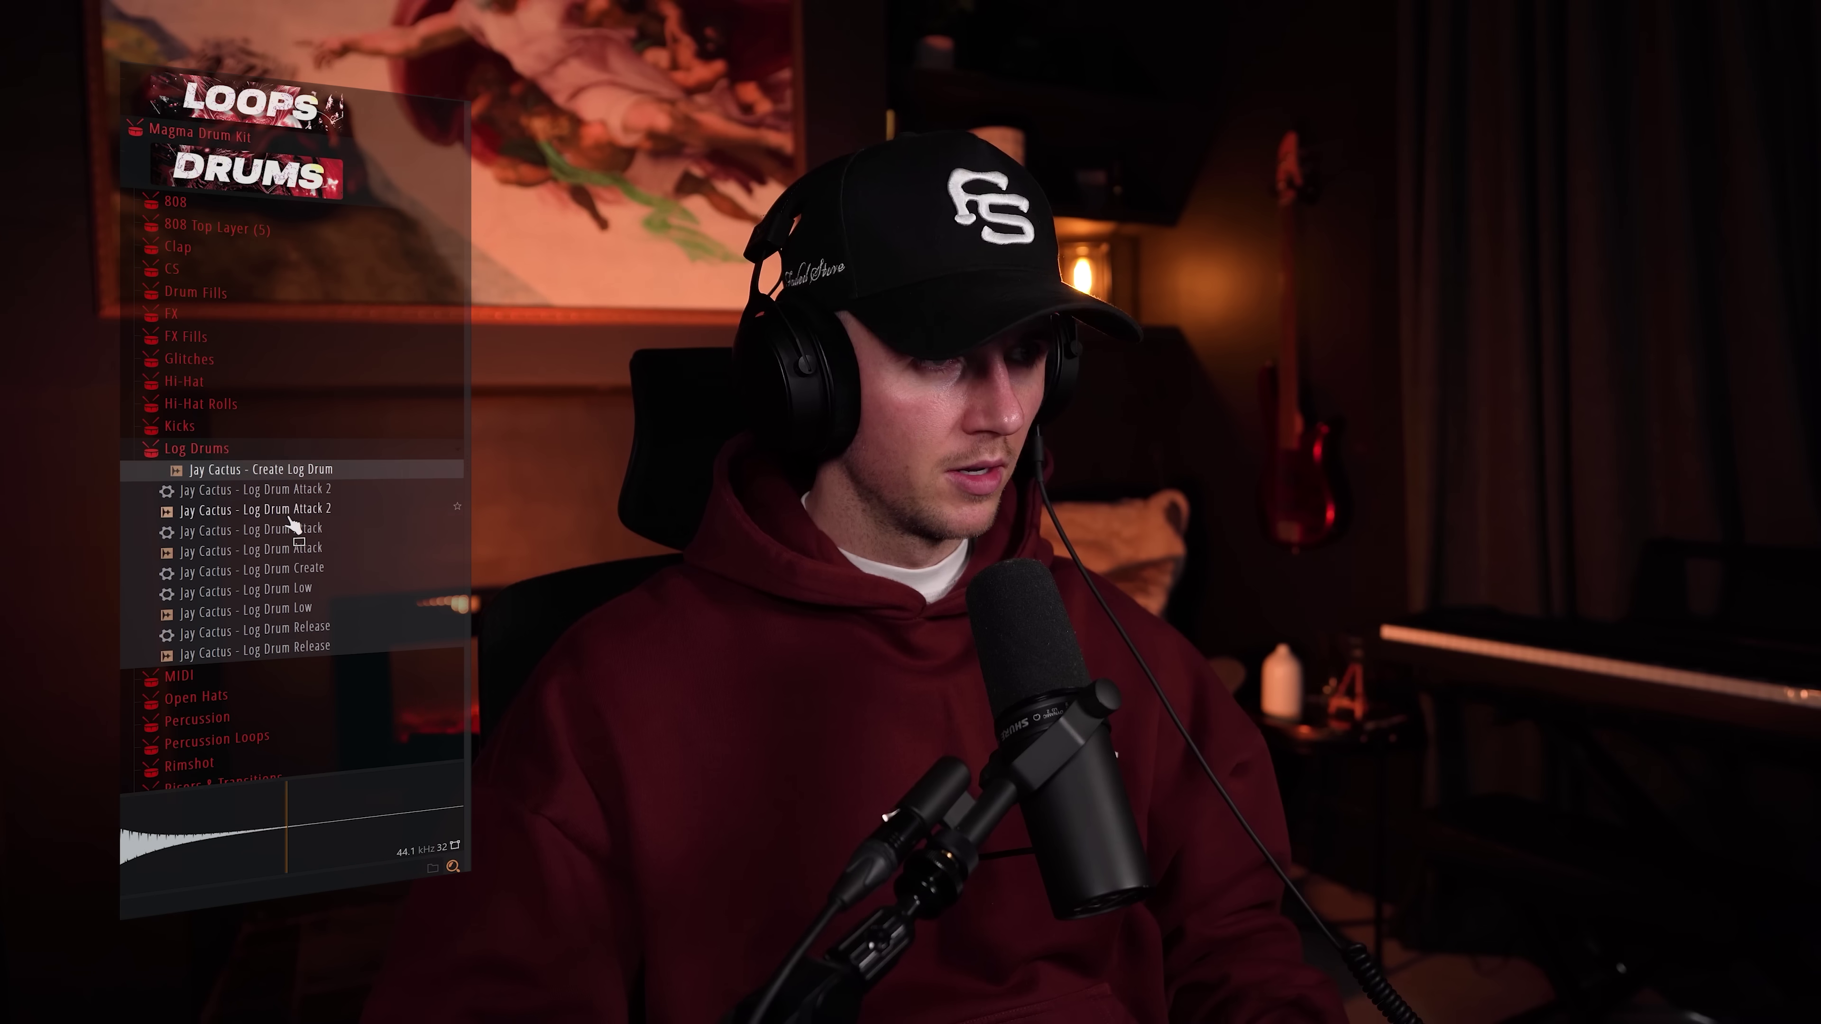
left_click_drag(287, 516, 316, 537)
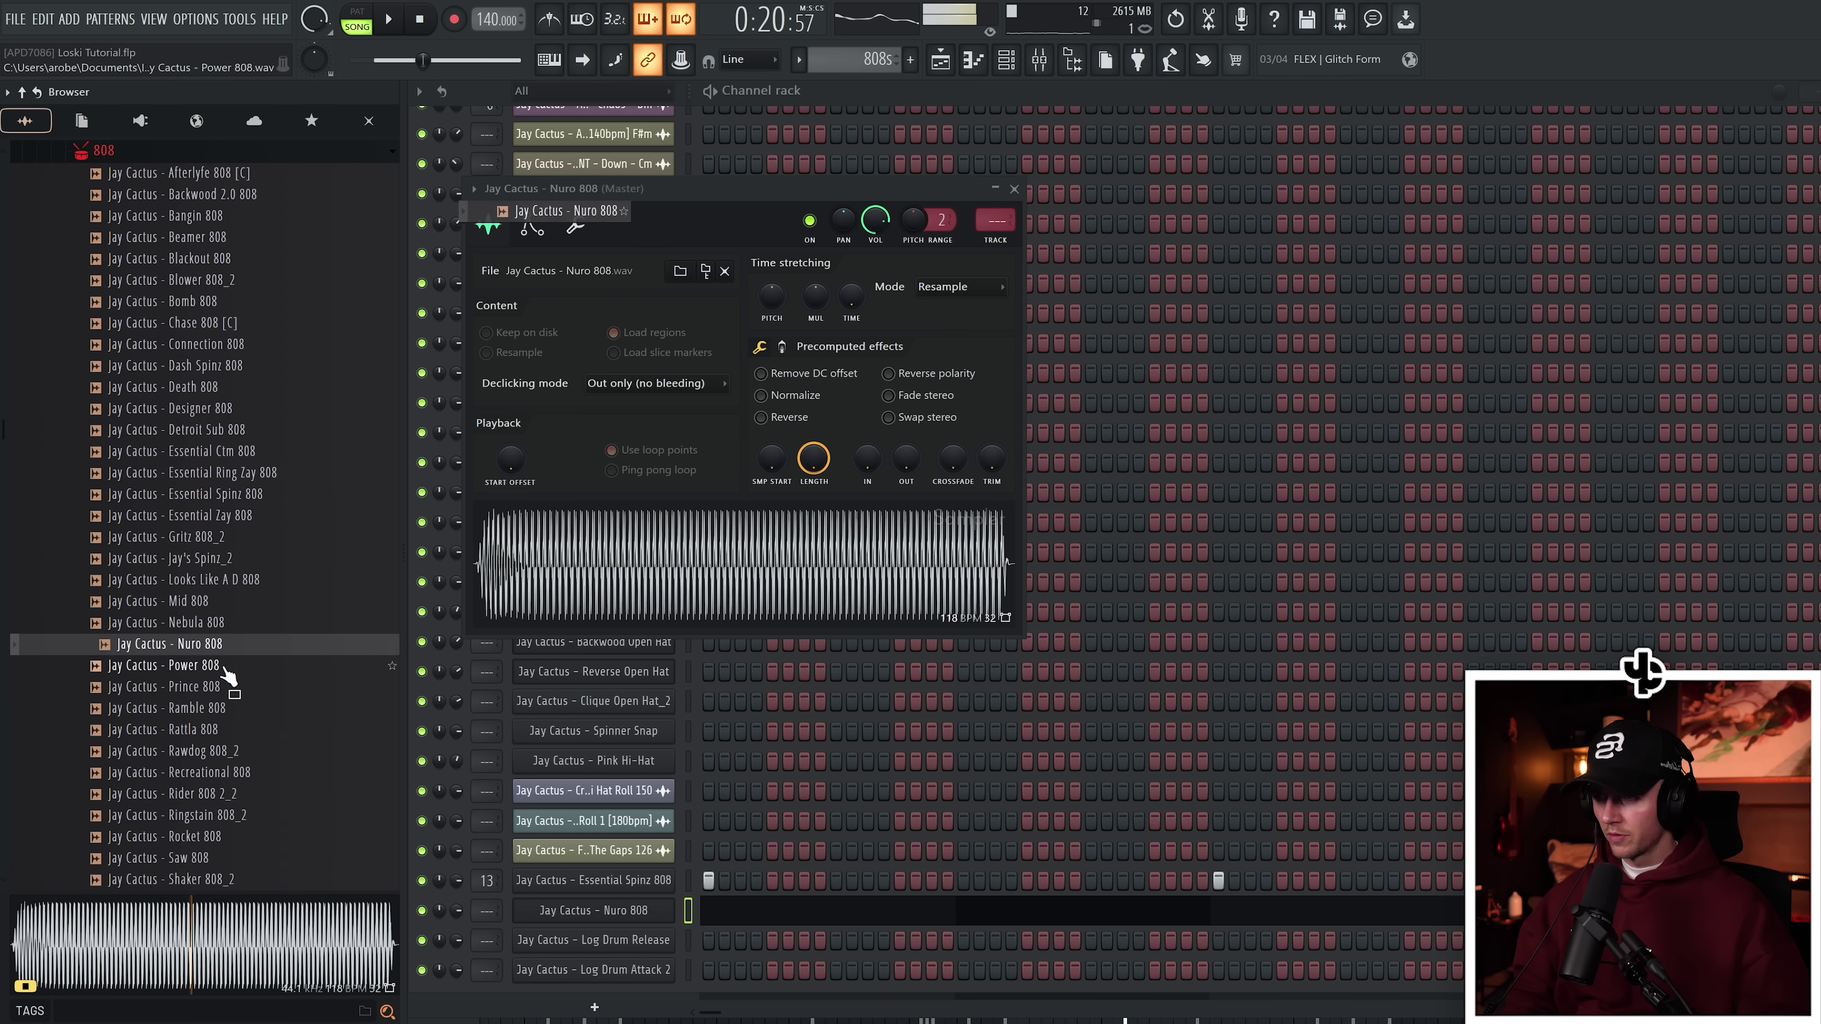
Program bar 10 with a D5 Nuro 808 note, three F#5 log drum hits and an F#4 log drum note at its end.
key("space")
left_click(752, 925)
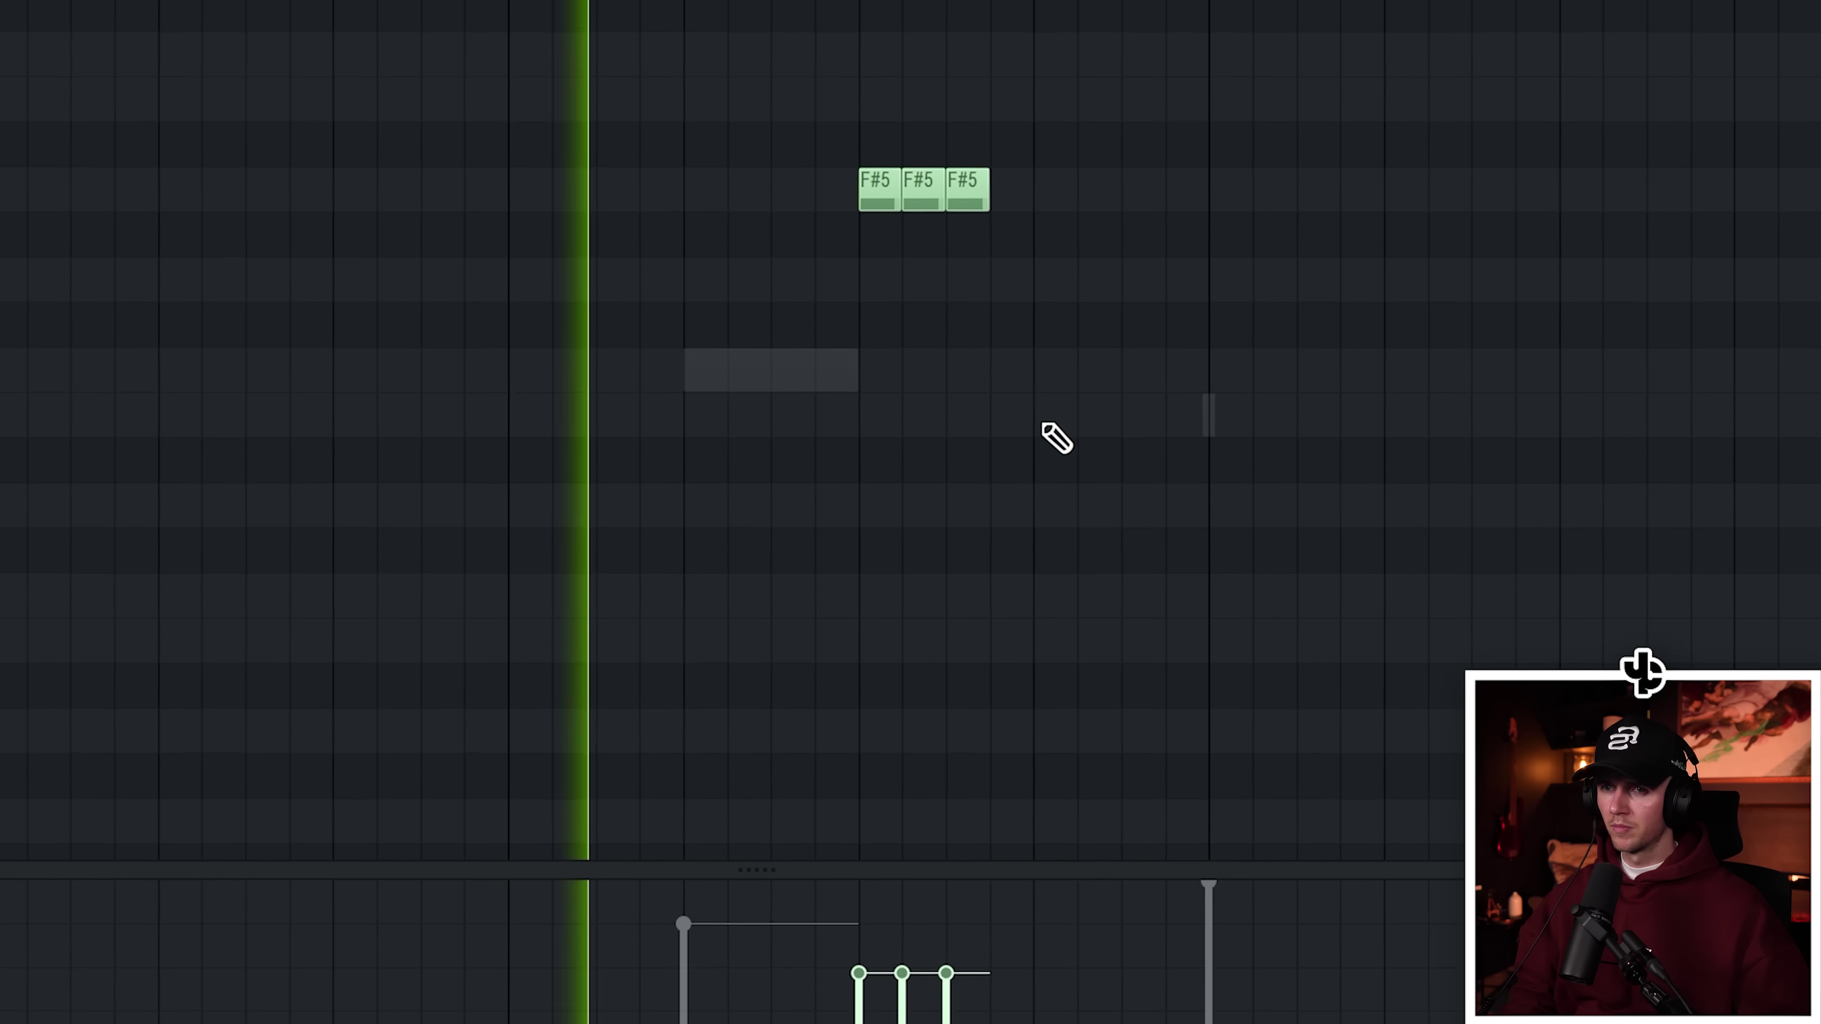
left_click(1054, 415)
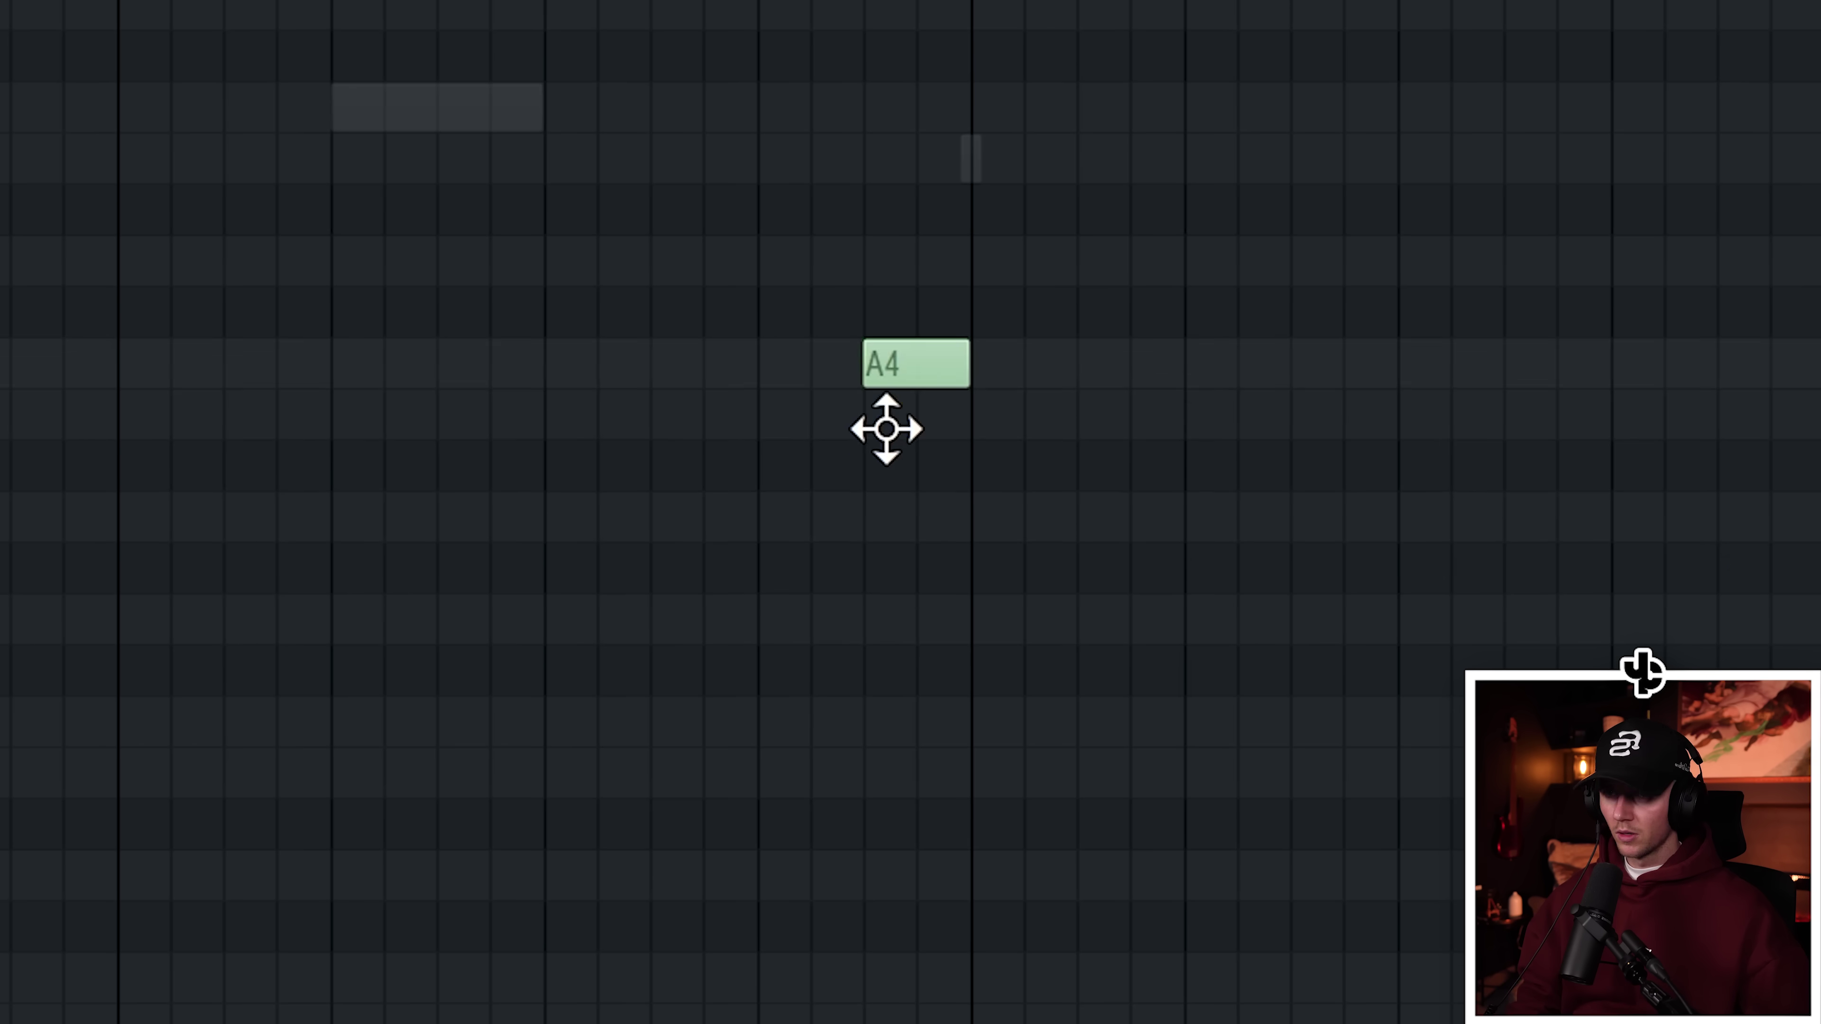
left_click_drag(886, 426, 898, 527)
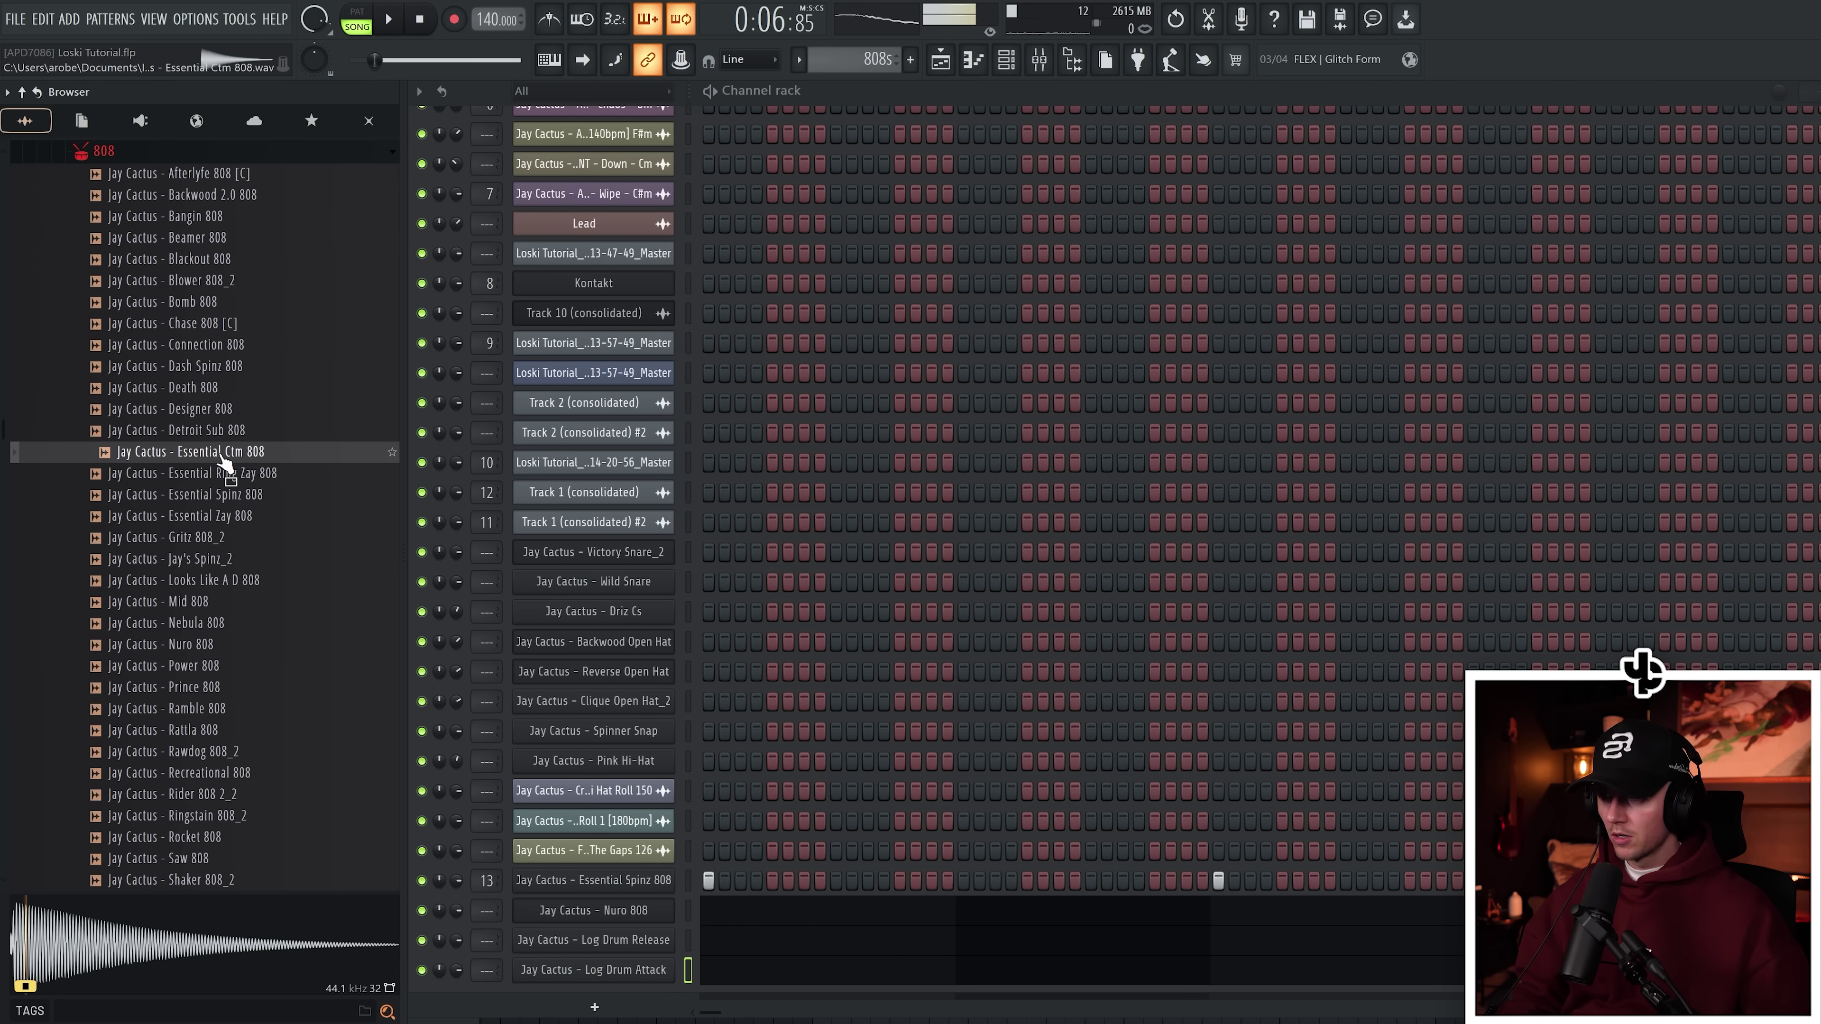
Add Essential Ctm 808 as a new channel, place a C#5 note in bar 11 and adjust that note's control-lane value.
left_click_drag(224, 463, 631, 996)
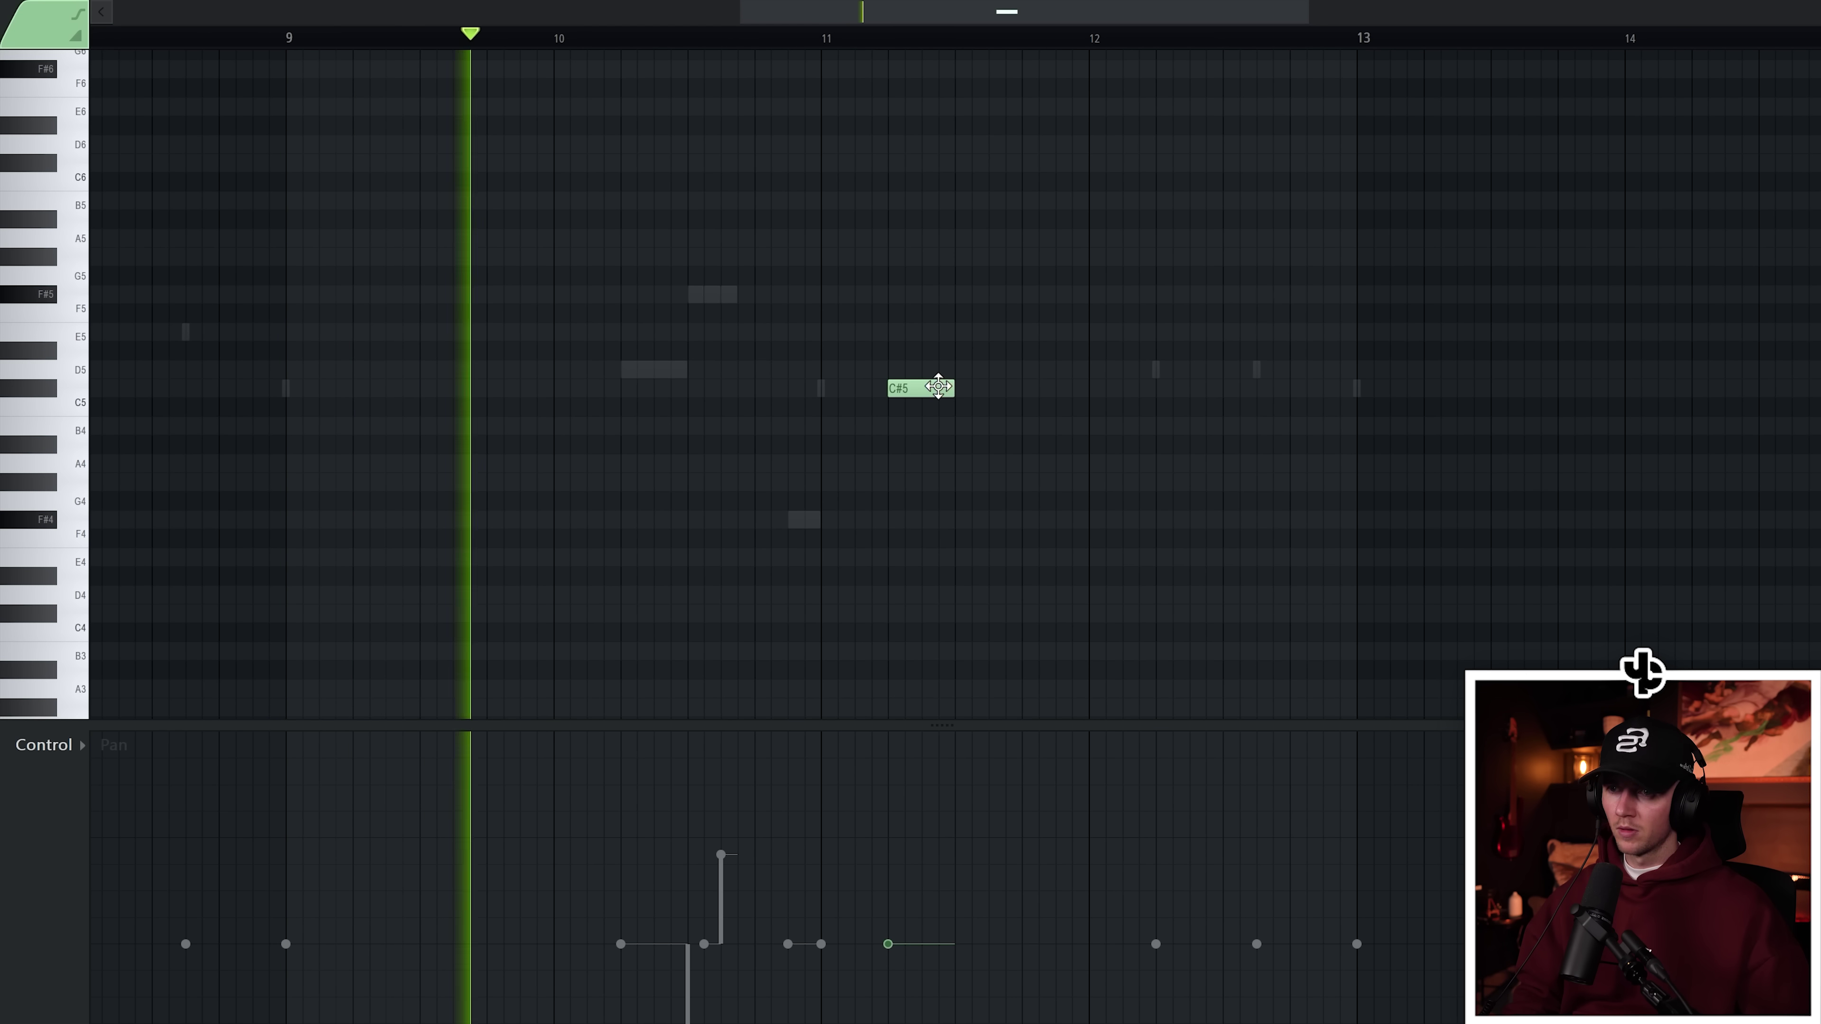
left_click(47, 744)
left_click(70, 804)
left_click_drag(890, 833, 891, 775)
Place three D4 log drum hits around the start of bar 12 and an F#4 log drum note in the second half of bar 12.
scroll(1089, 521, "down", 2)
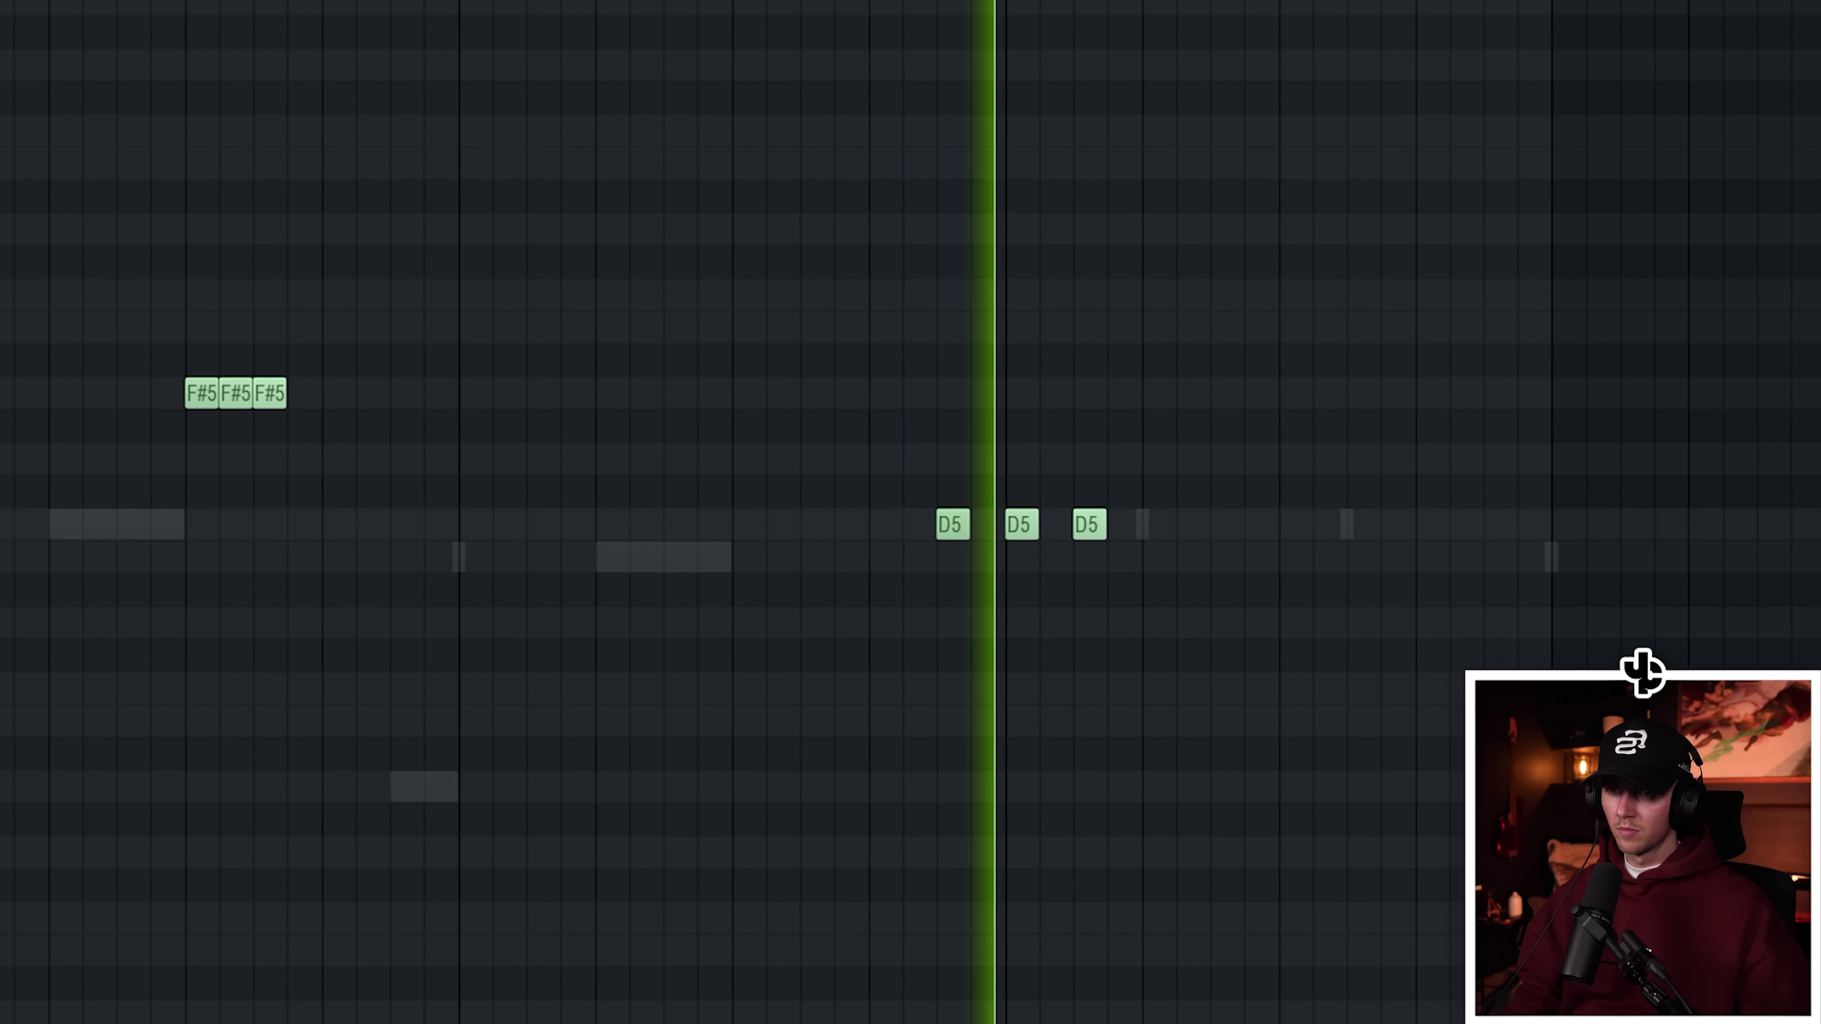
scroll(890, 609, "down", 2)
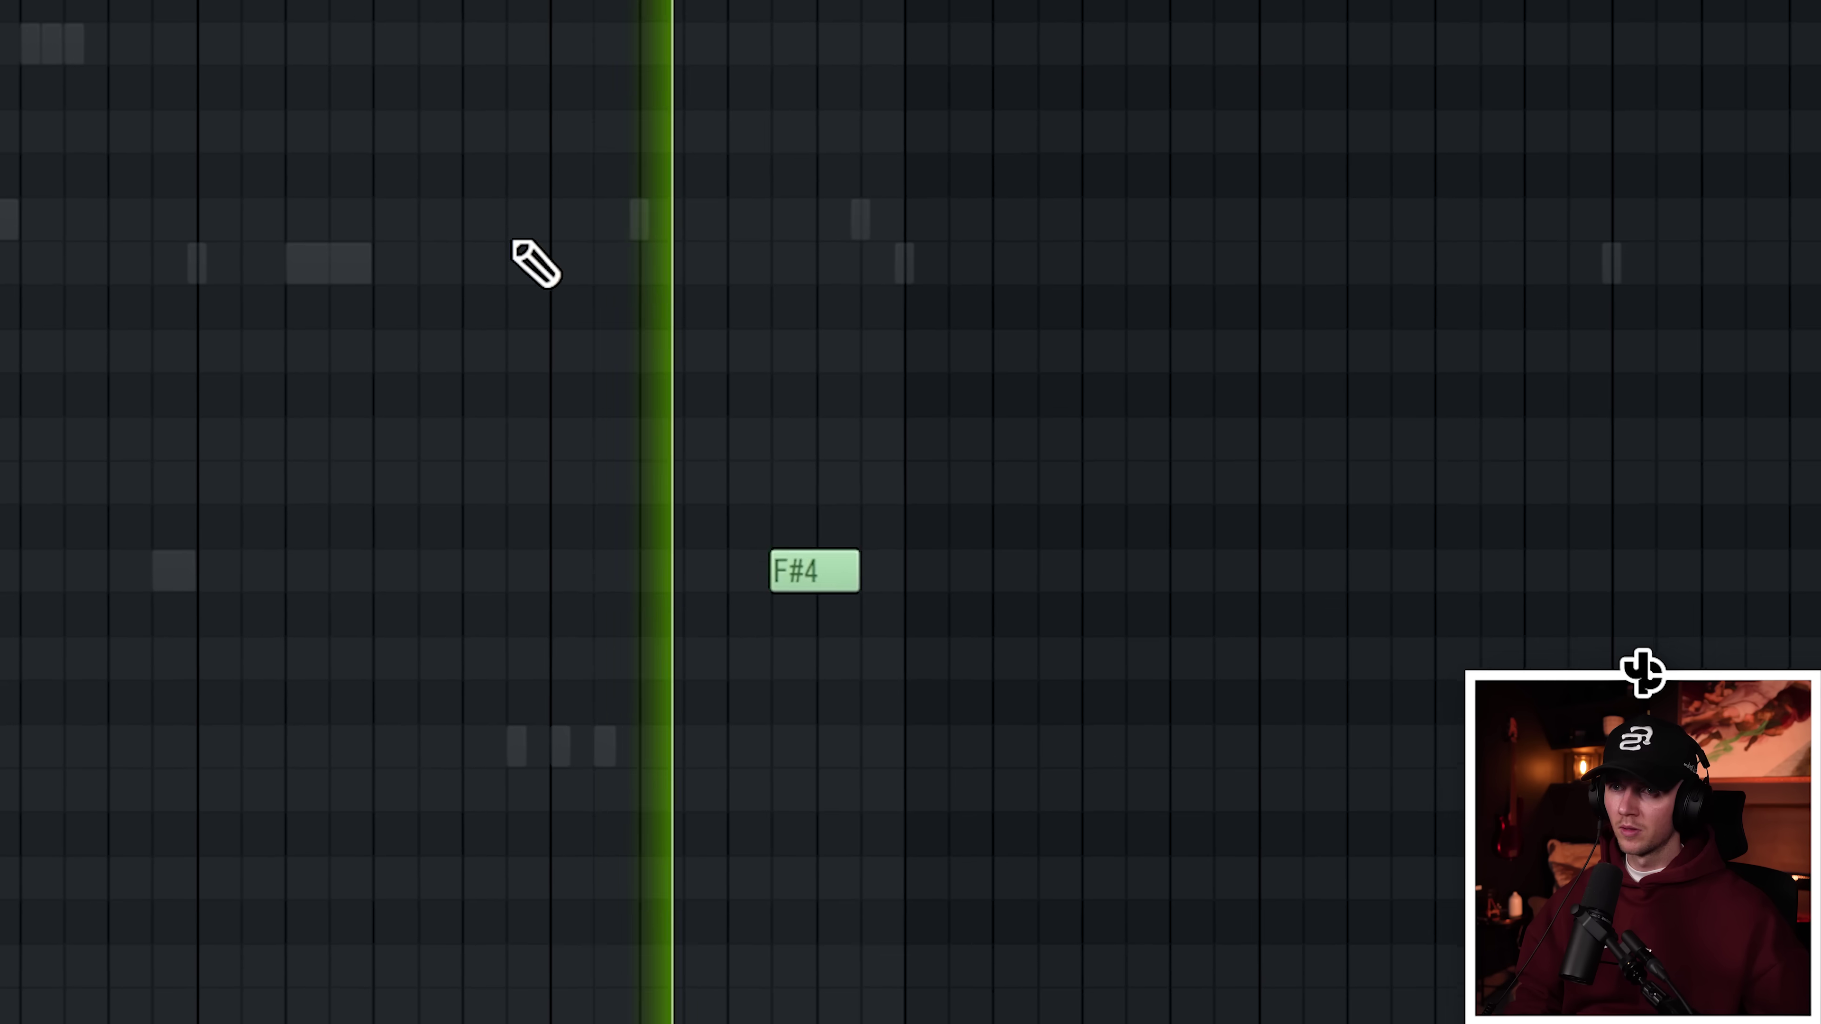
scroll(862, 41, "down", 2)
Clear the extra 808 hit in bar 9 and raise the 808 note at the start of bar 13 to C#6.
key("ctrl+a")
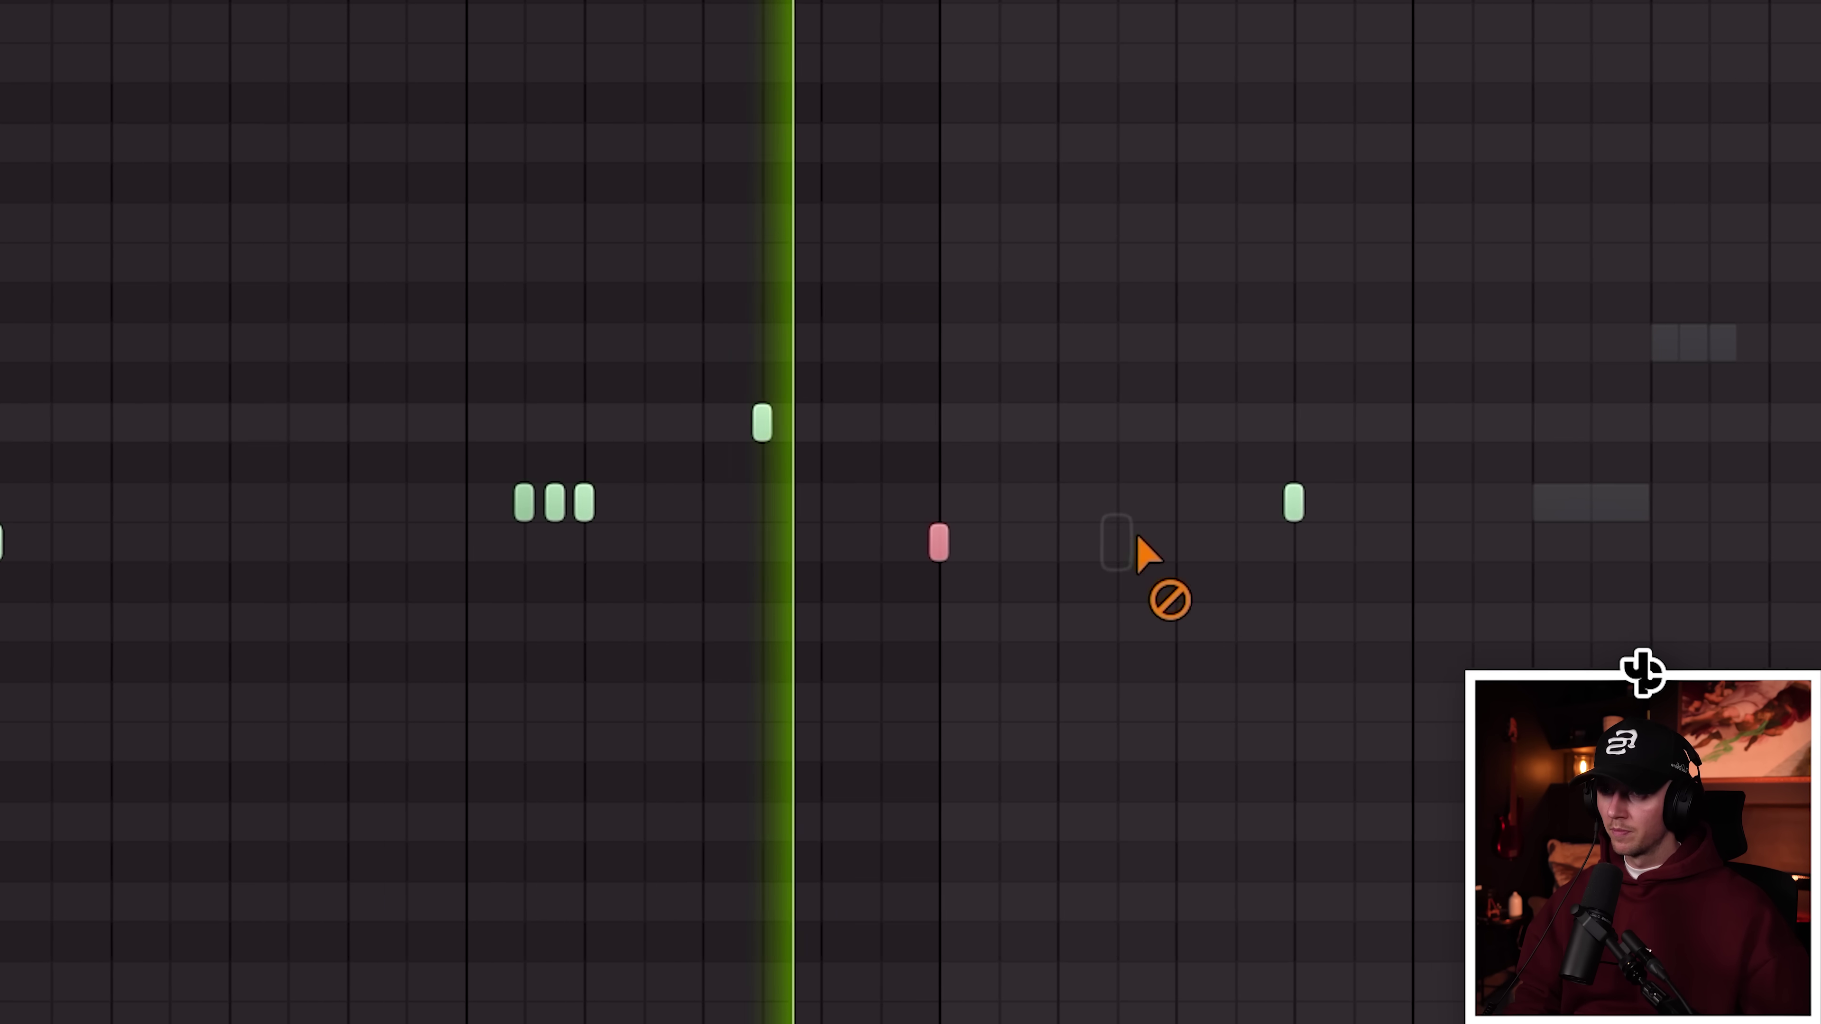
scroll(1267, 495, "down", 4)
scroll(1584, 424, "down", 1)
scroll(1584, 424, "up", 3)
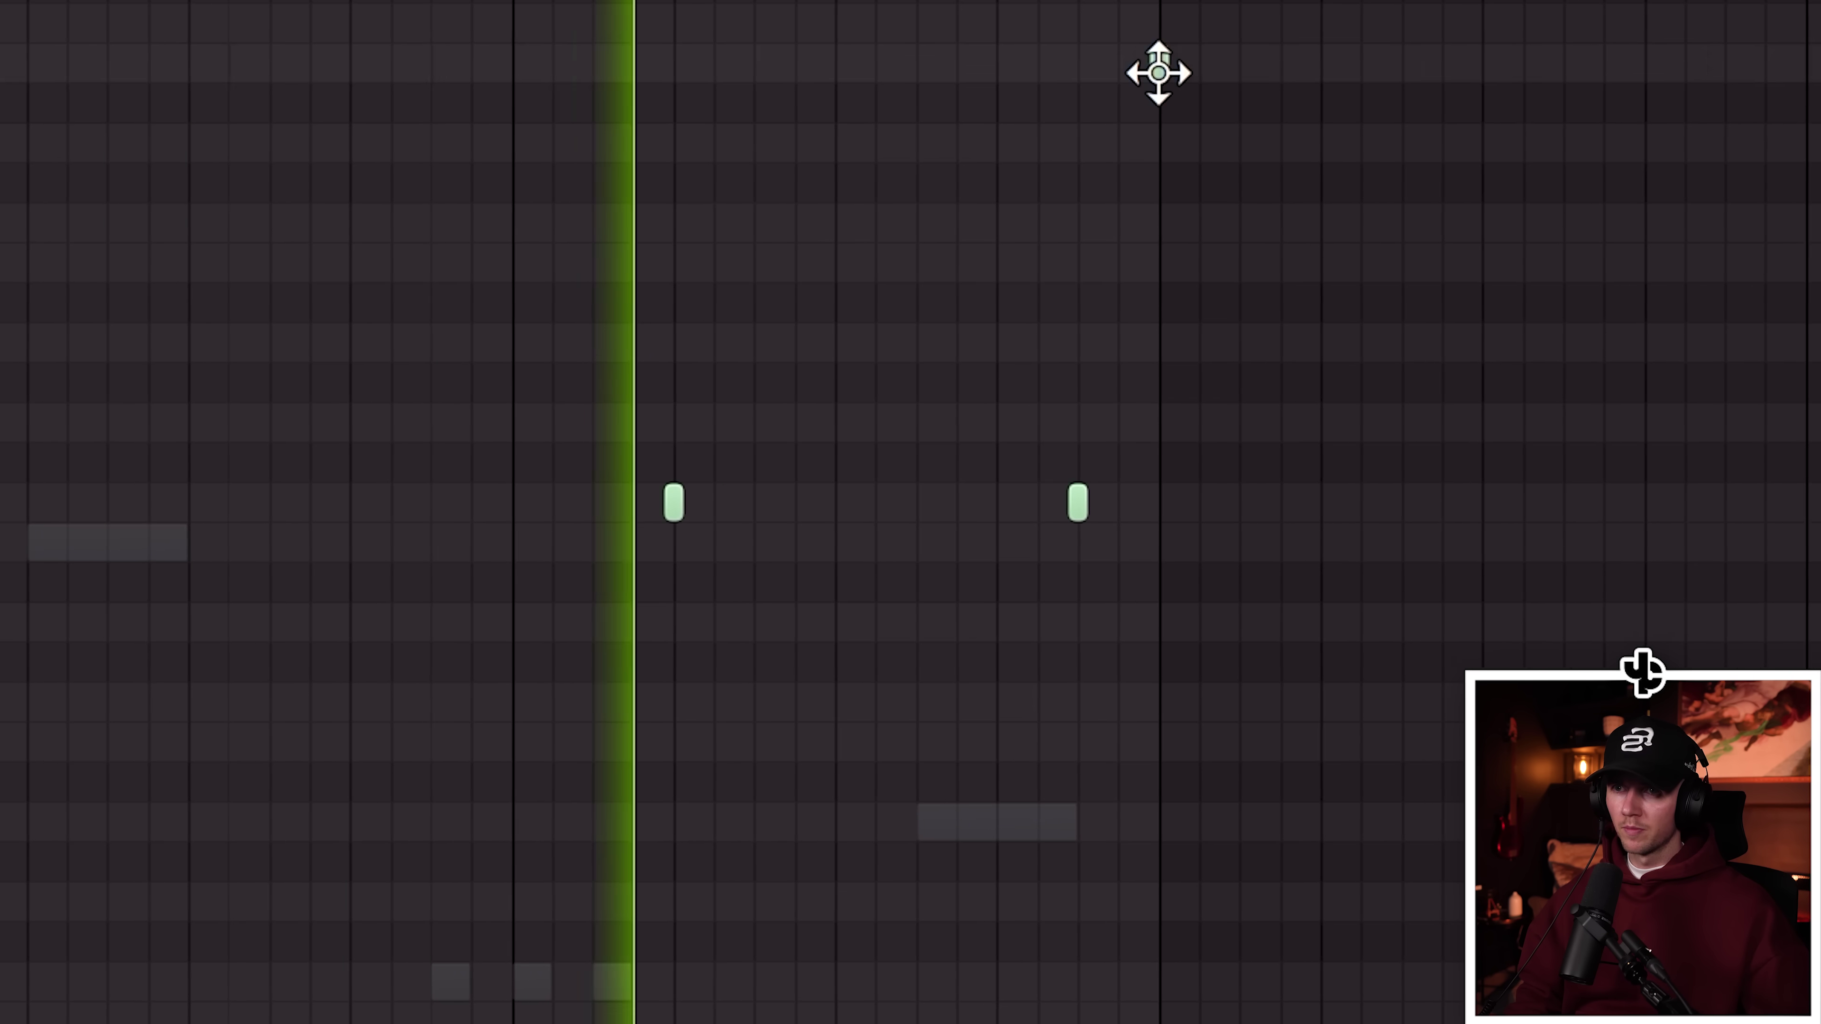
Add a C#5 note and a following D5 note to bar 13 of the main 808 line.
left_click(1133, 549)
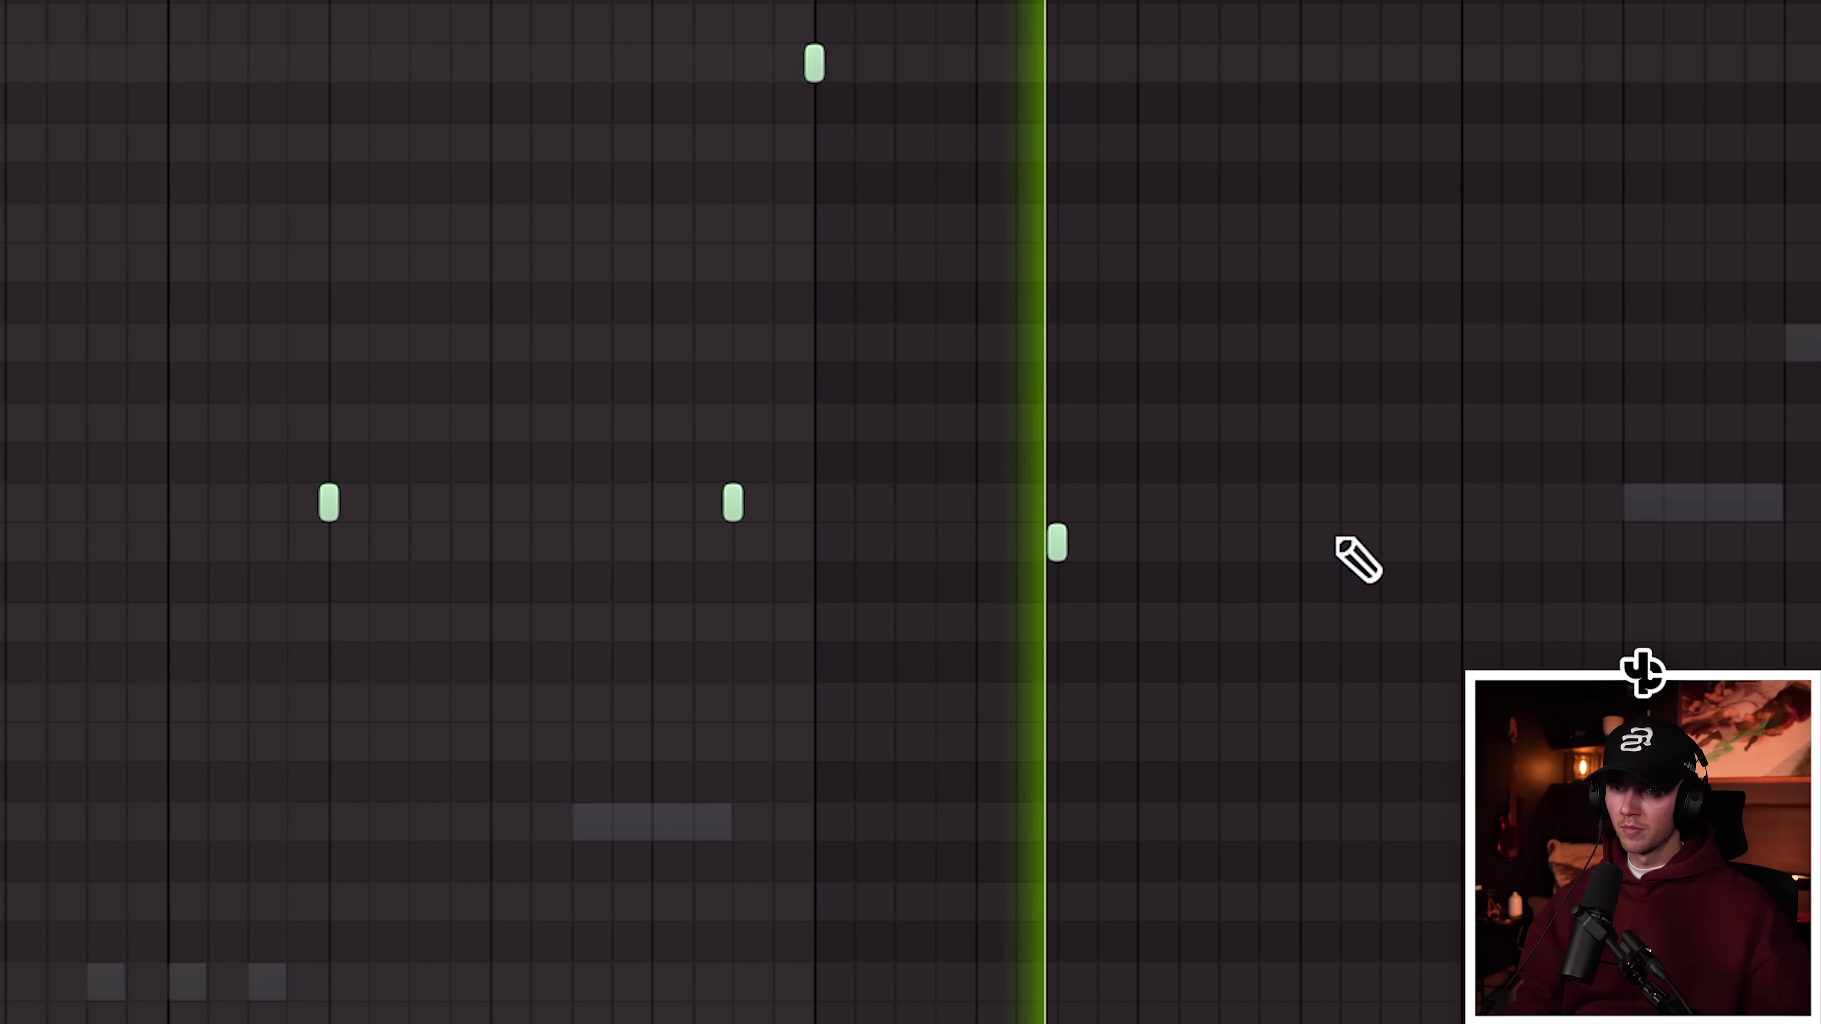
left_click(1209, 510)
scroll(853, 466, "down", 3)
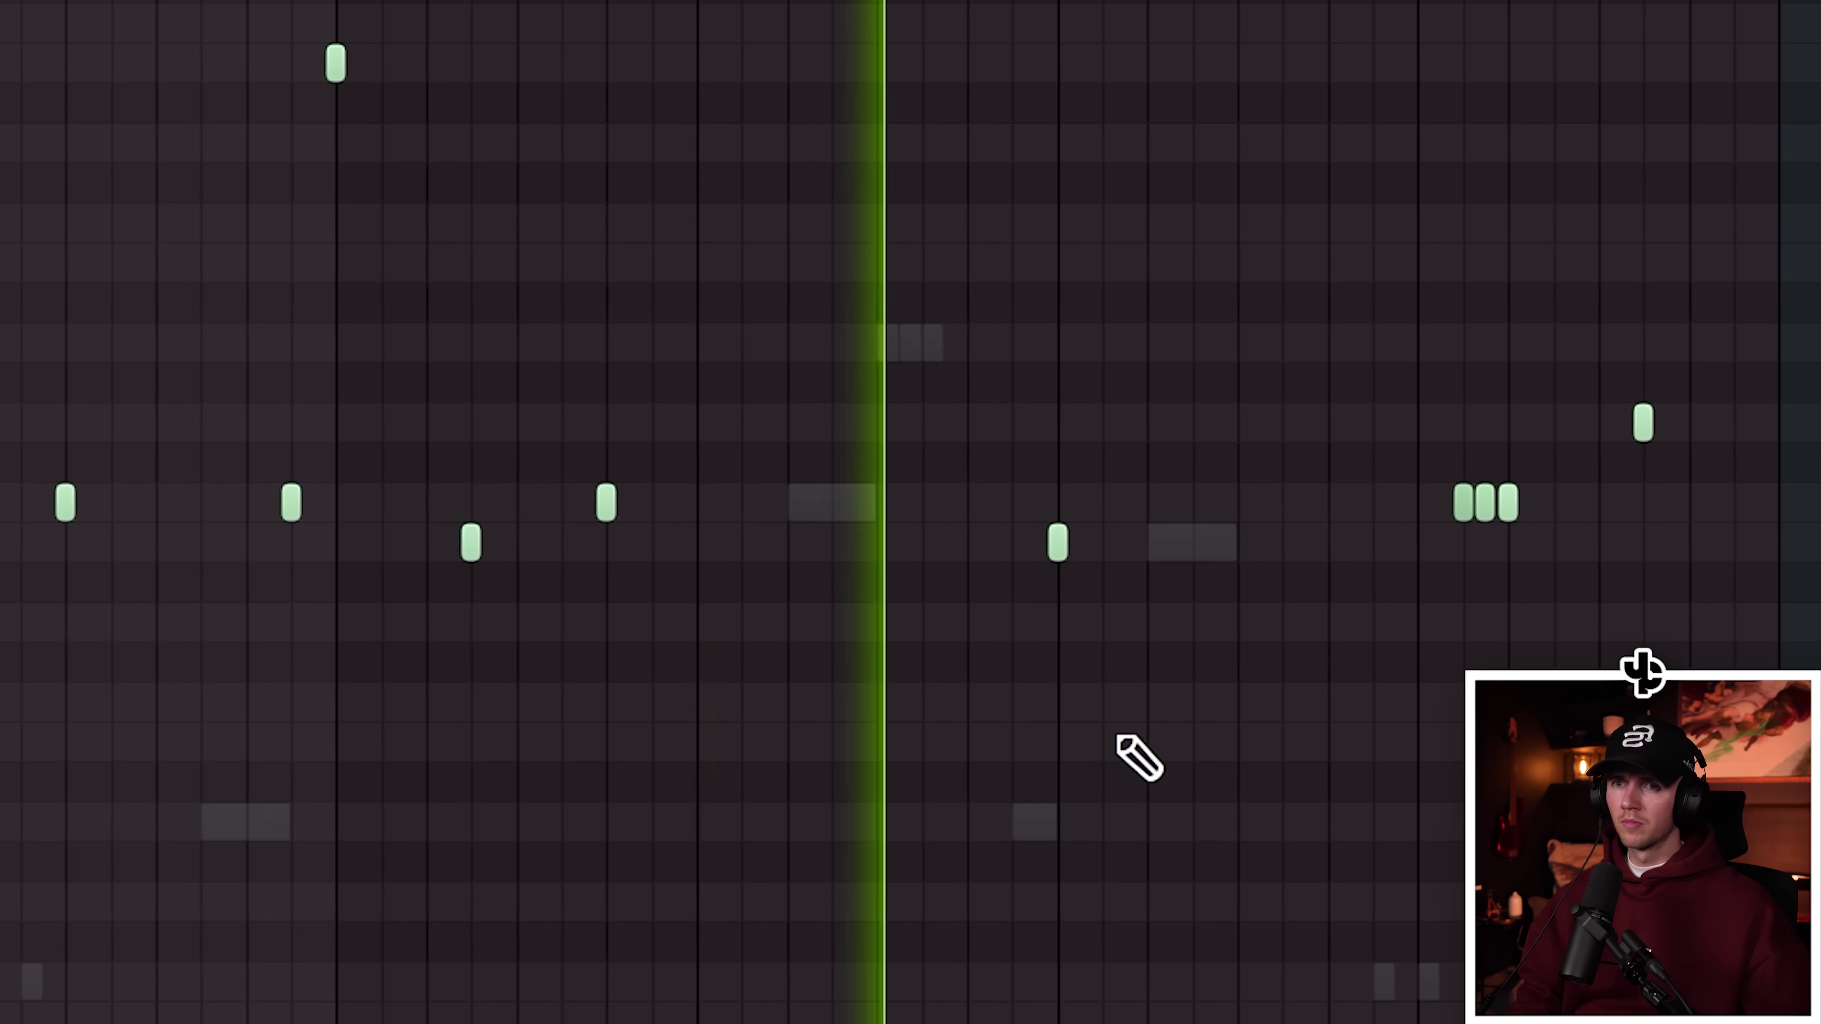
scroll(802, 546, "down", 1)
scroll(778, 588, "up", 3)
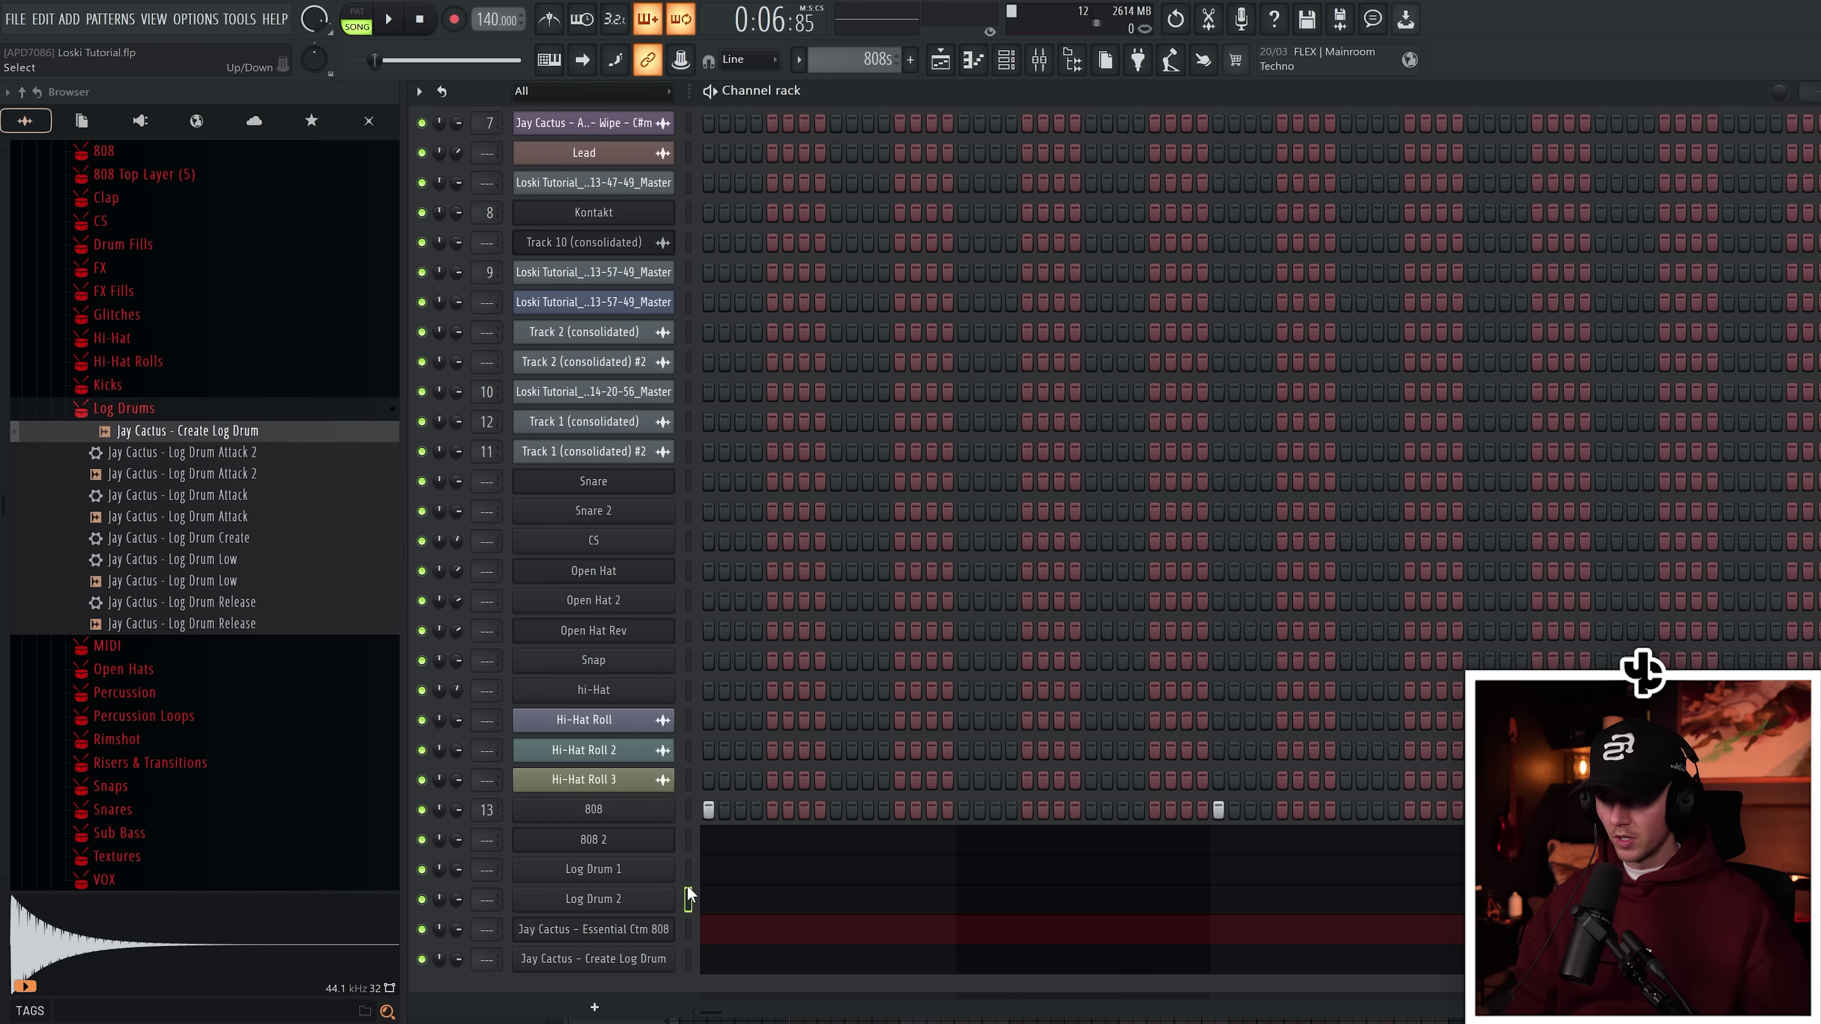
Rename the Essential Ctm 808 and Create Log Drum channels as 808 3 and Log Drum 3, and delete all unused channels.
right_click(654, 928)
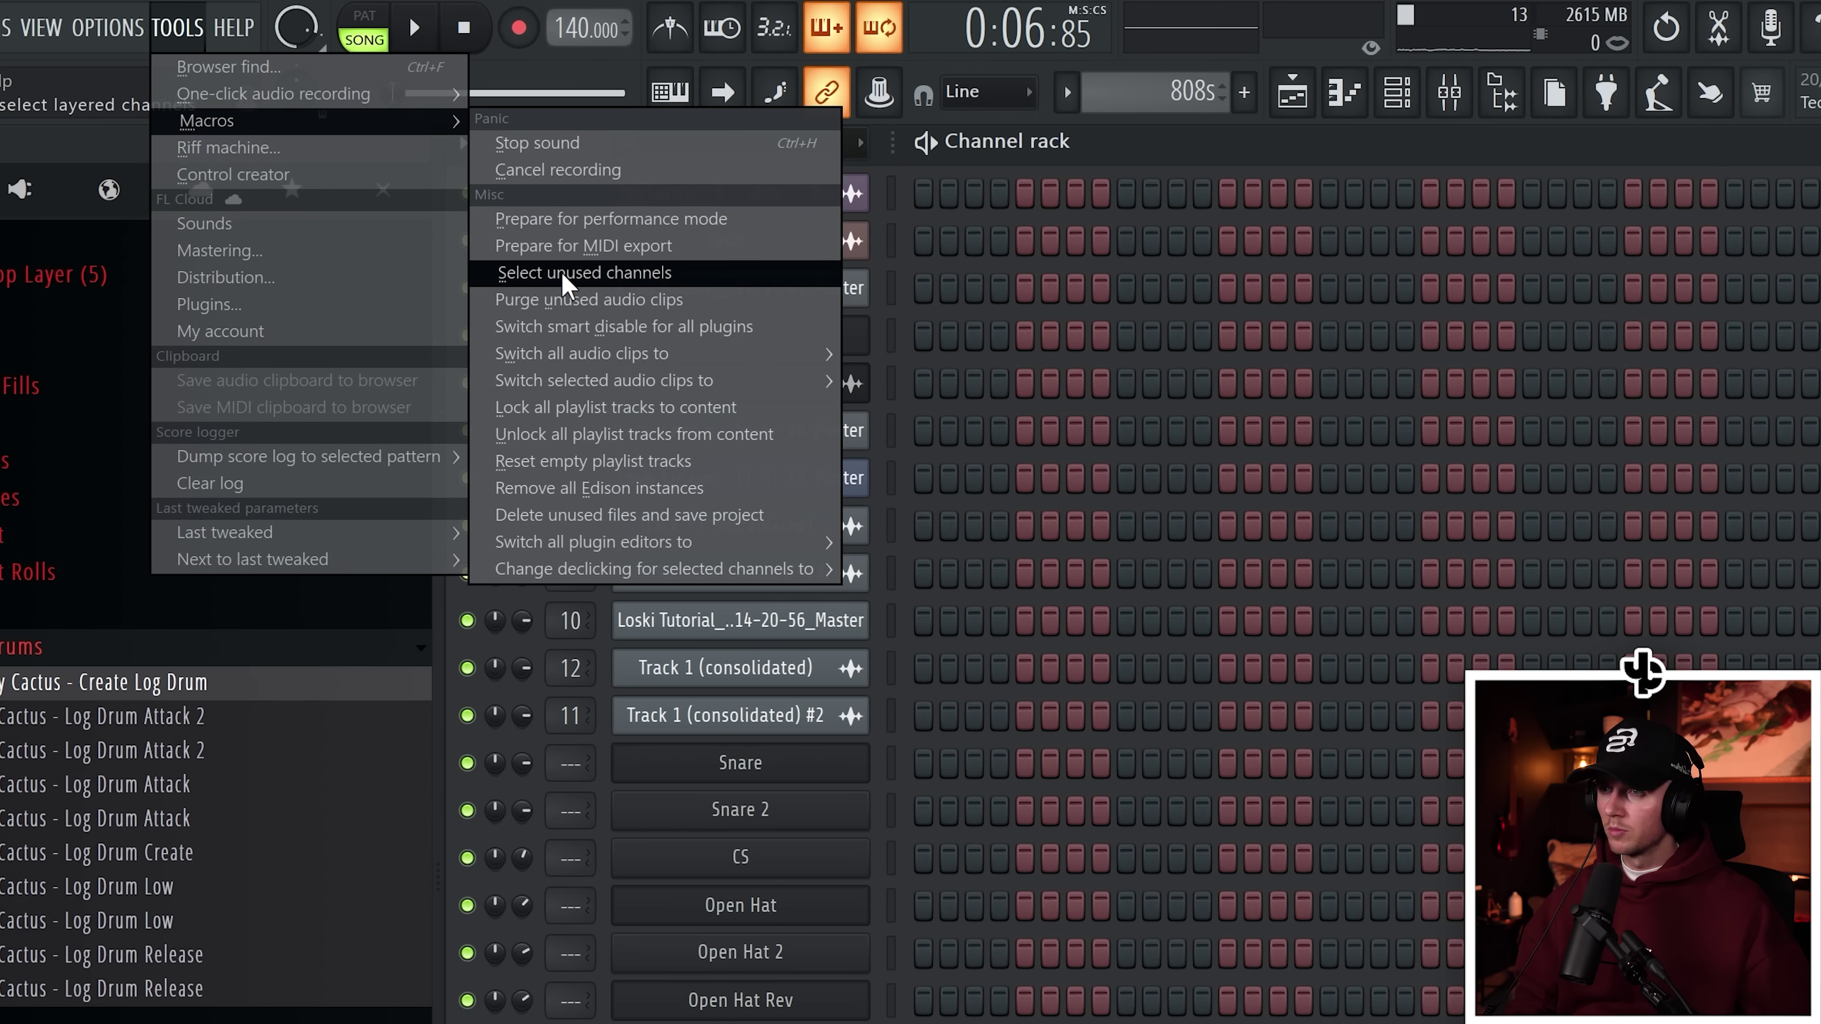
left_click(563, 275)
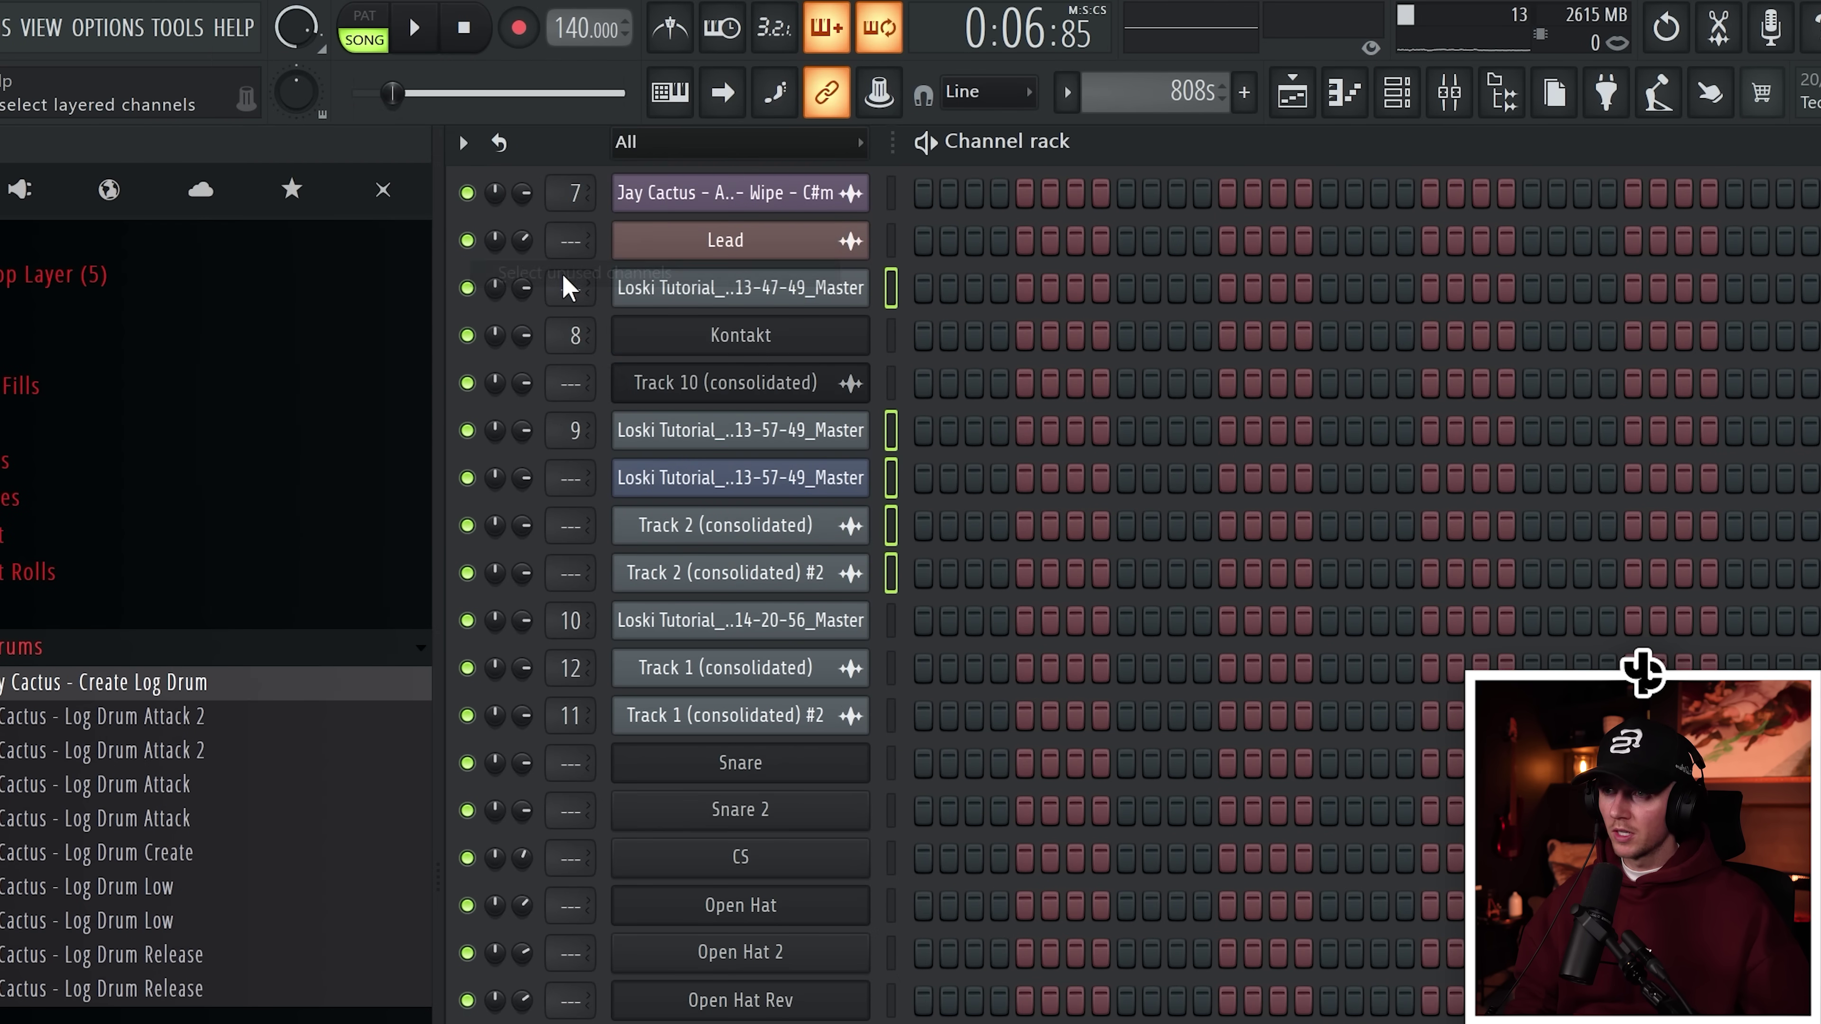
key("alt+Delete")
key("Return")
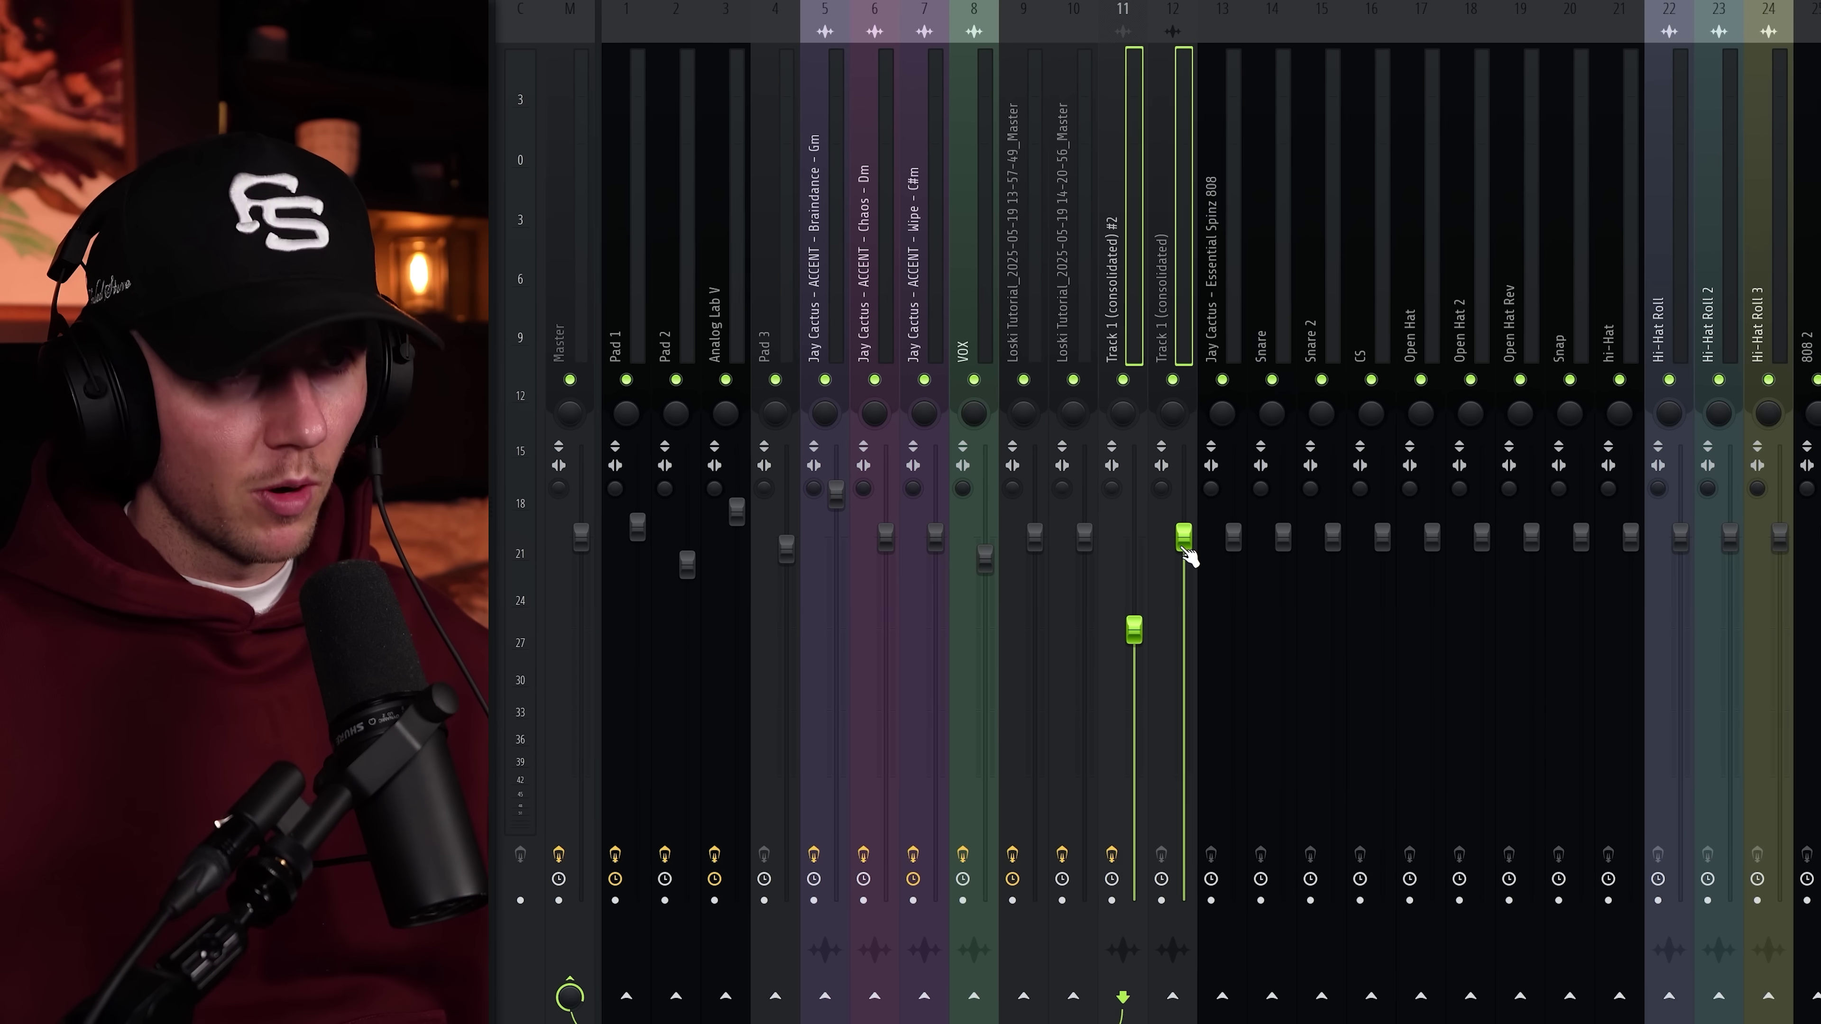
During playback, raise the two Track 1 (consolidated) mixer tracks together and turn up the snares, CS, snap and hi-hat.
key("space")
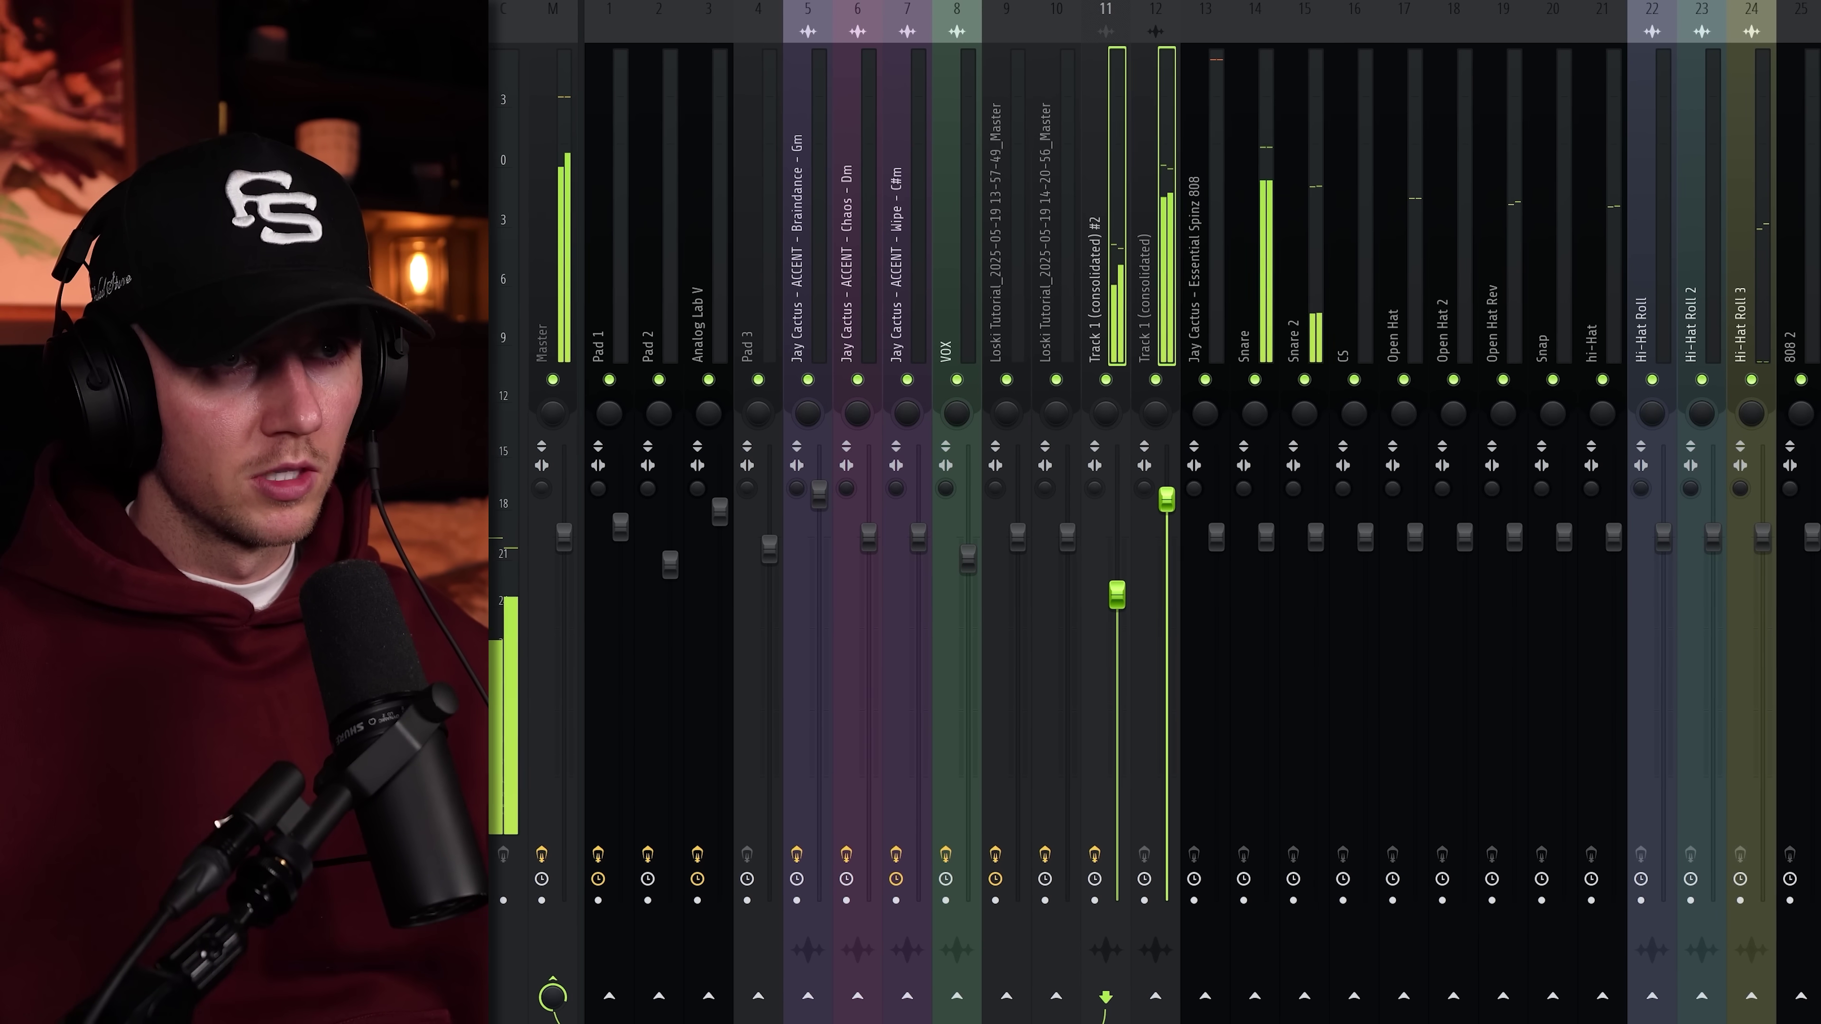
left_click(1265, 127)
left_click_drag(1249, 536, 1271, 495)
left_click(1286, 298)
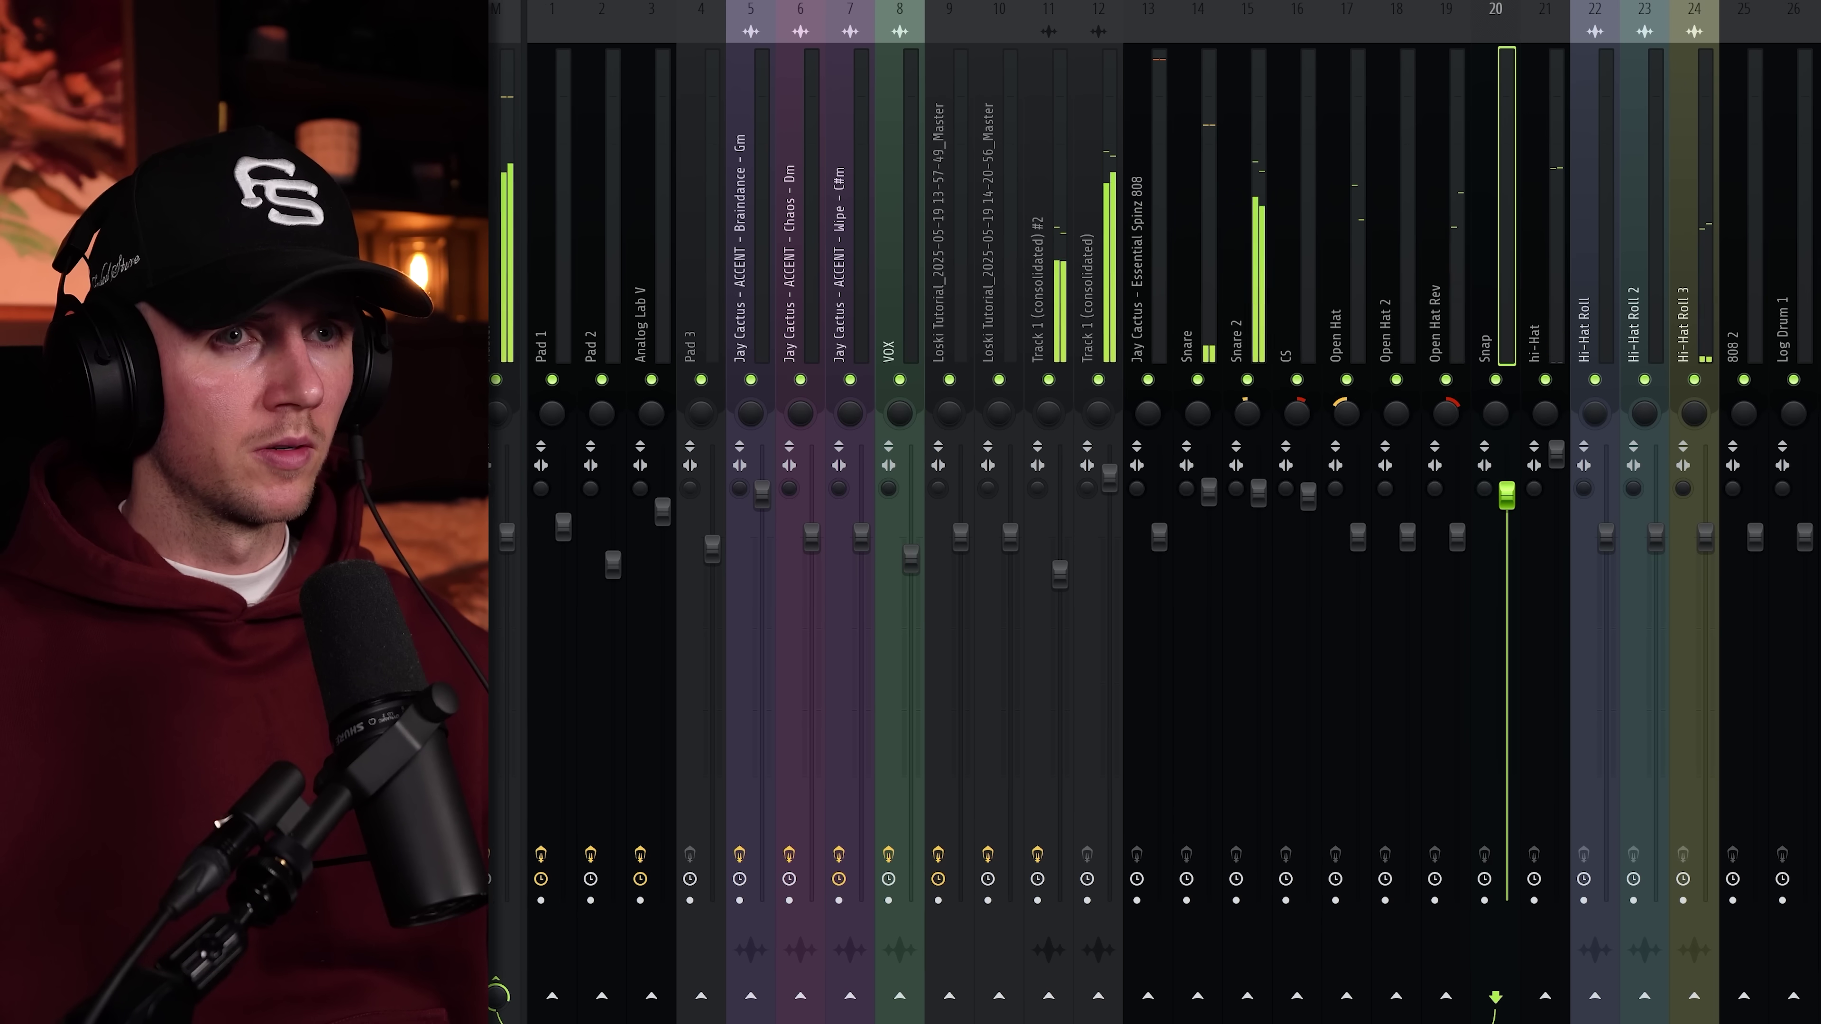
Reorder the mixer so the extra 808 and log drum tracks sit beside the main 808, and balance their levels.
scroll(918, 310, "right", 5)
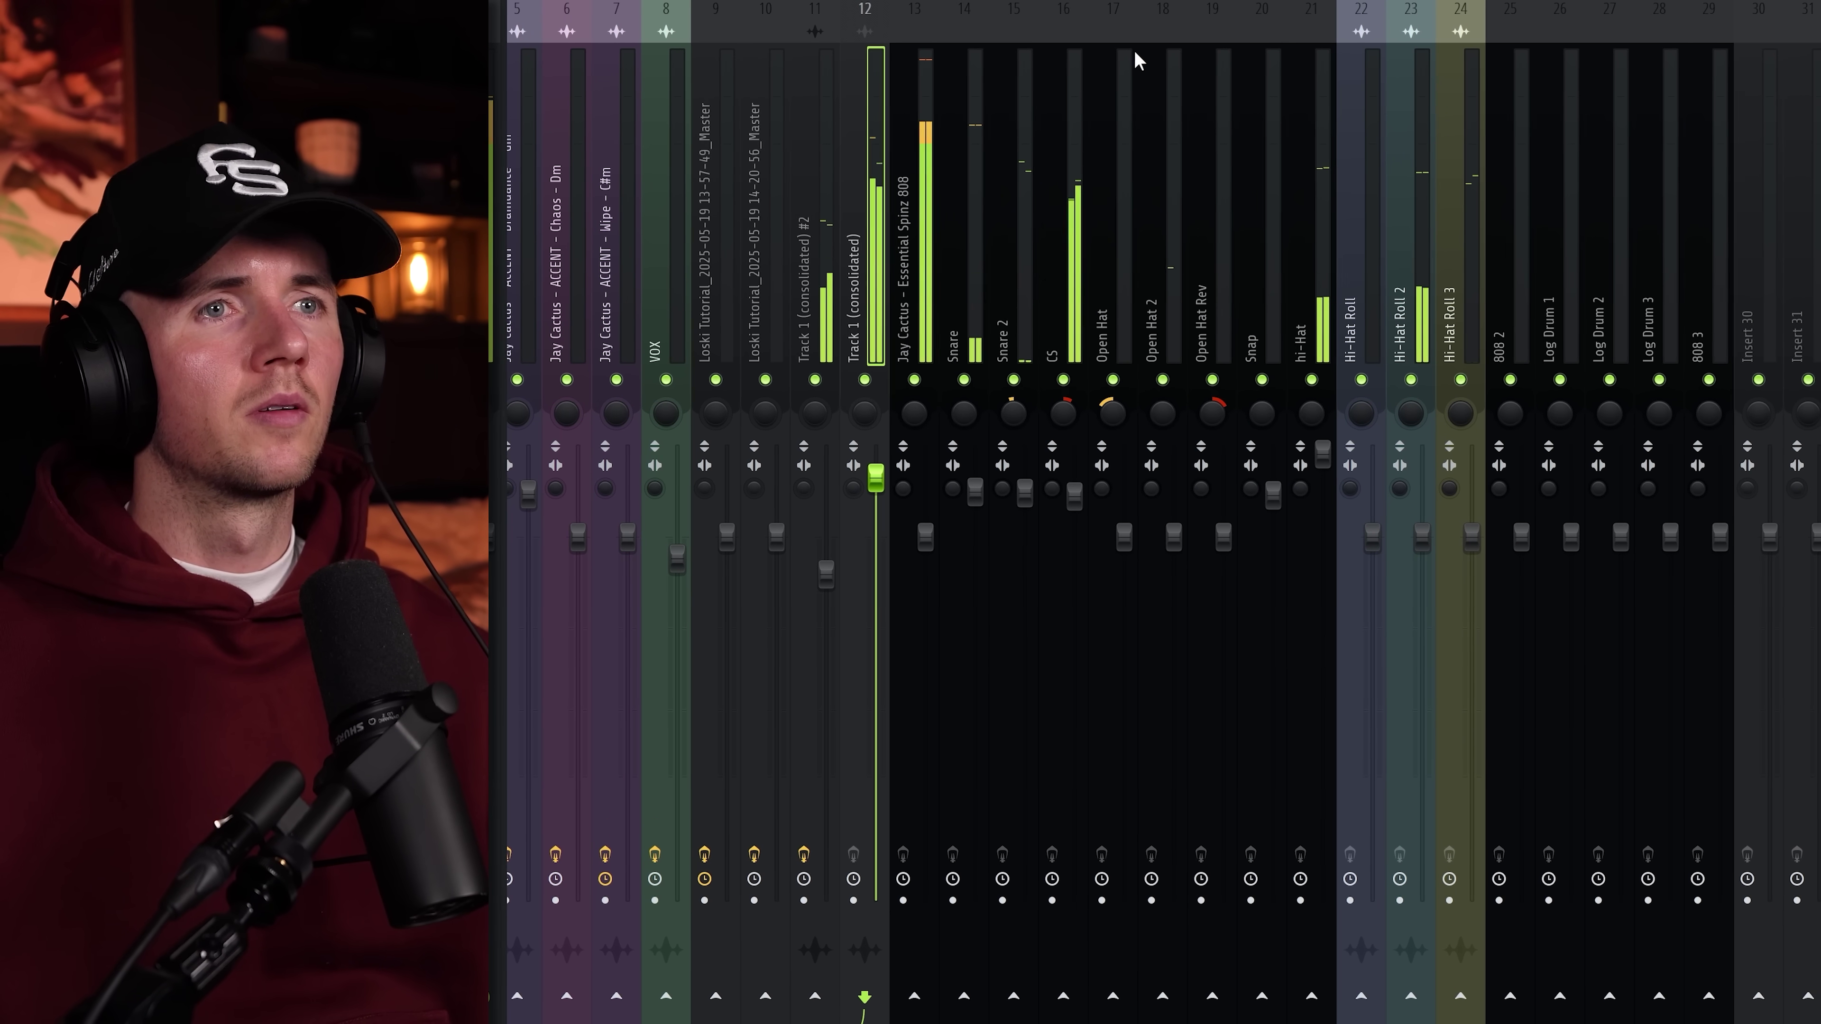
left_click(1403, 323, "ctrl+shift")
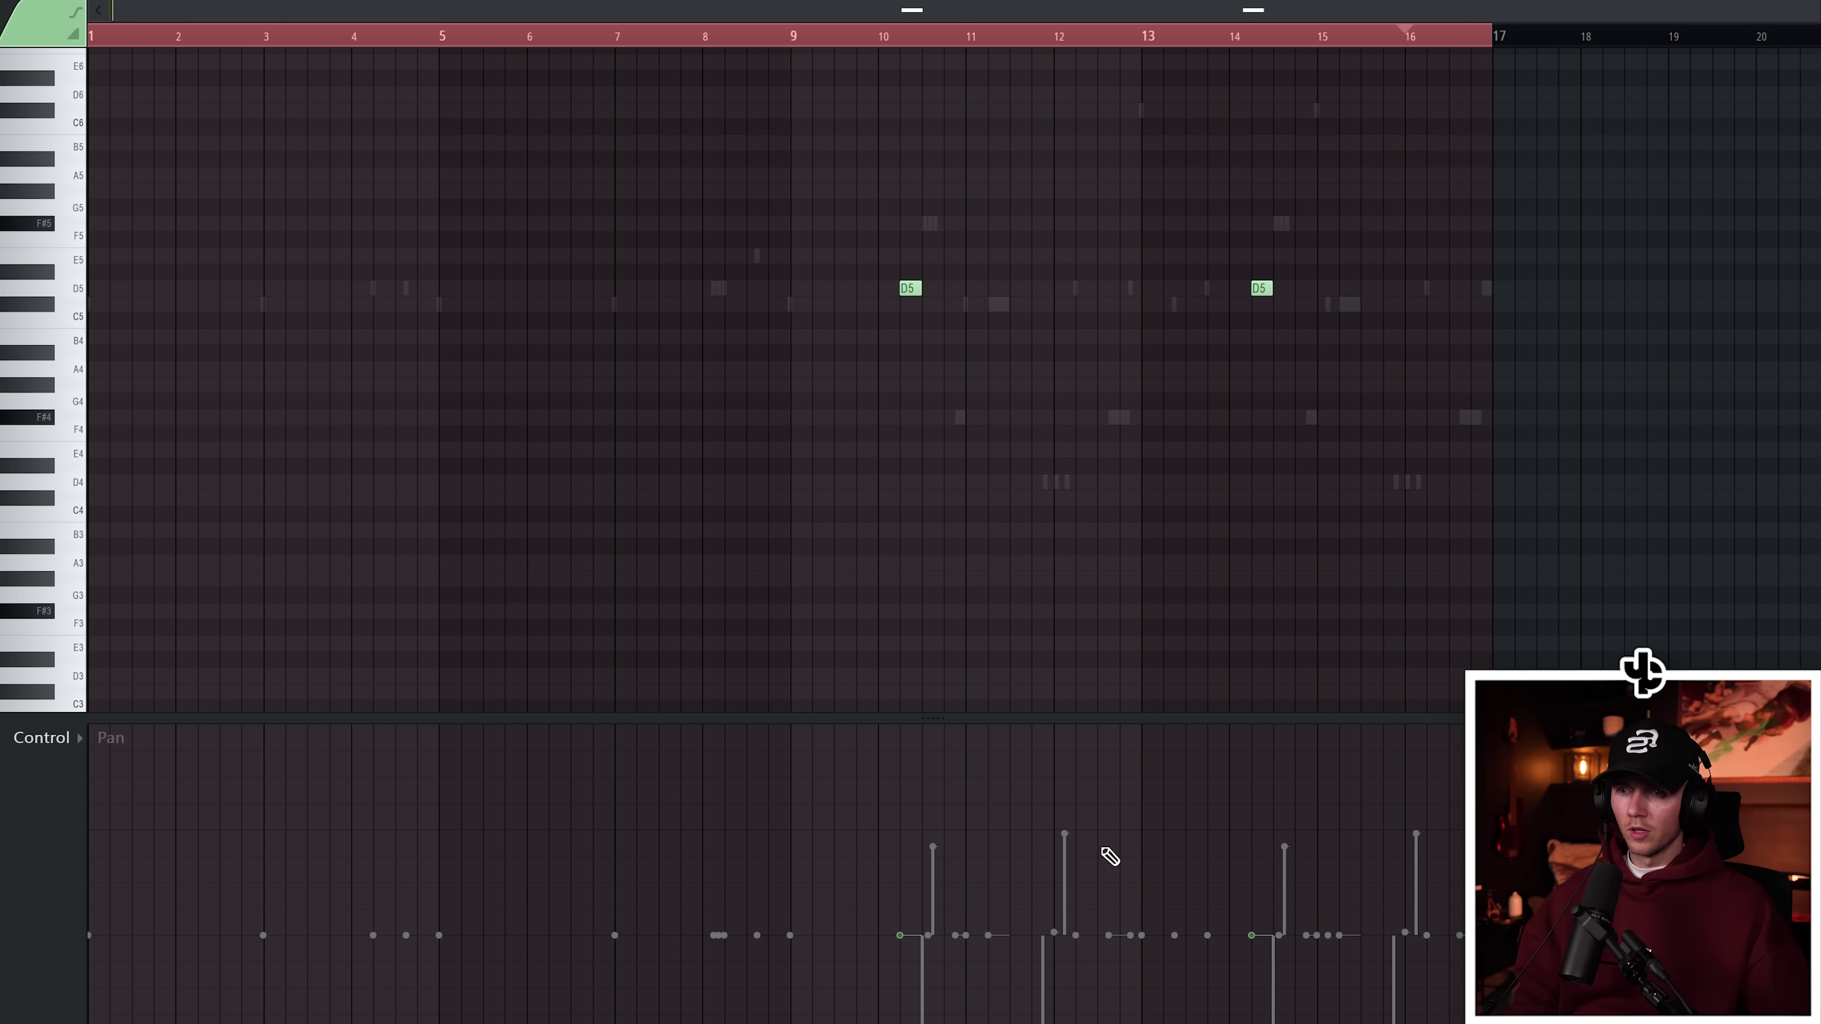
scroll(1105, 854, "up", 6)
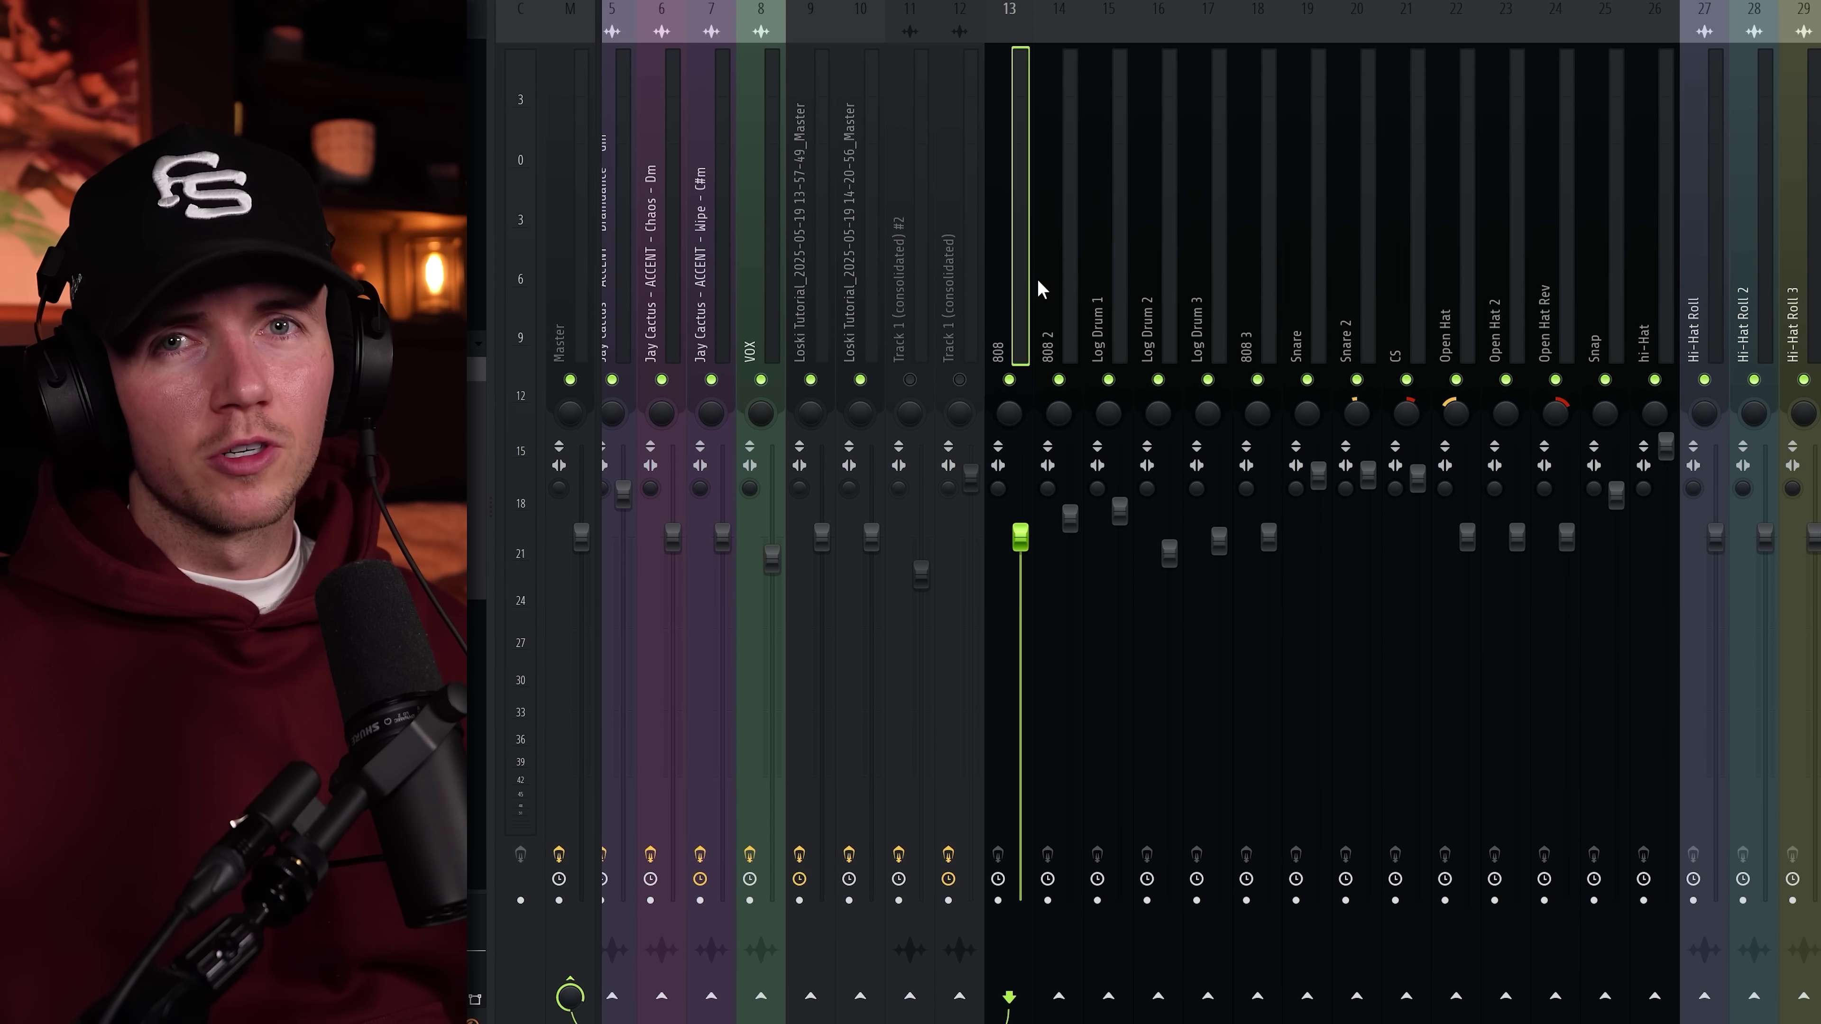
key("space")
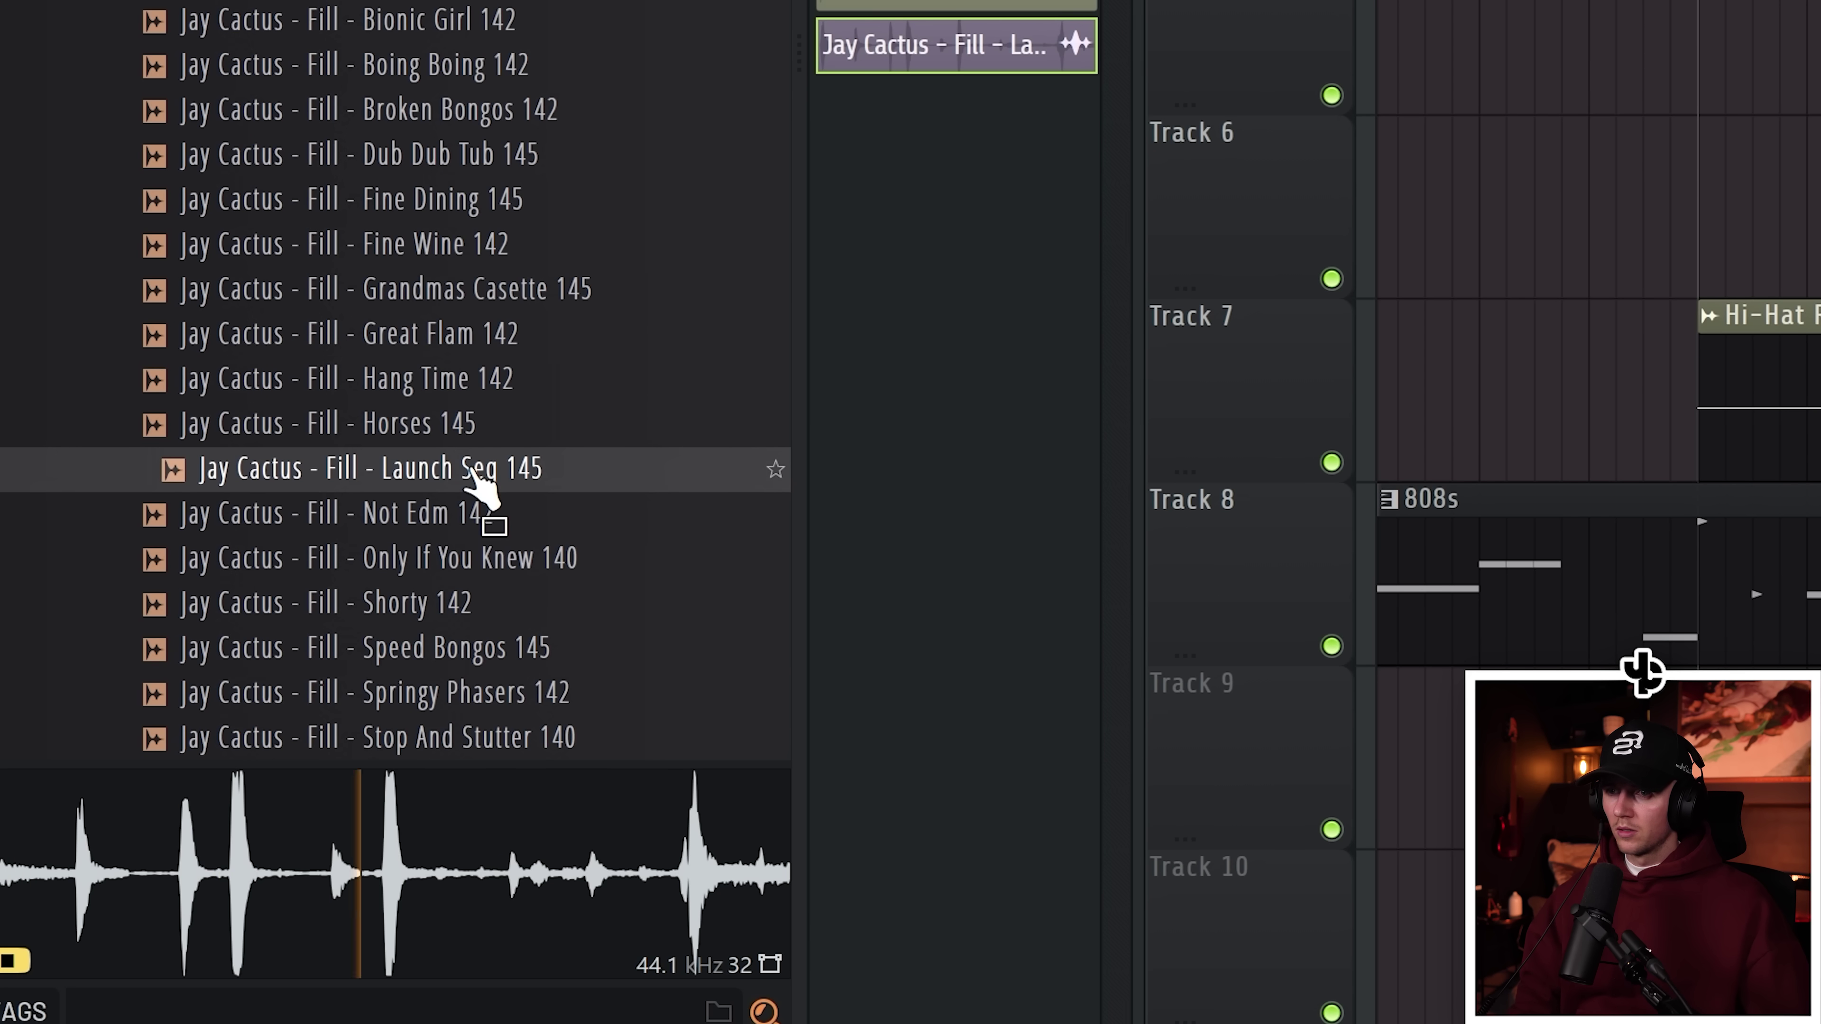
Place the Launch Seq 145 fill on Track 9 just before bar 21 at -3.0 dB, and a Camera Flash sample on Track 10 at bar 21.
left_click_drag(485, 488, 472, 732)
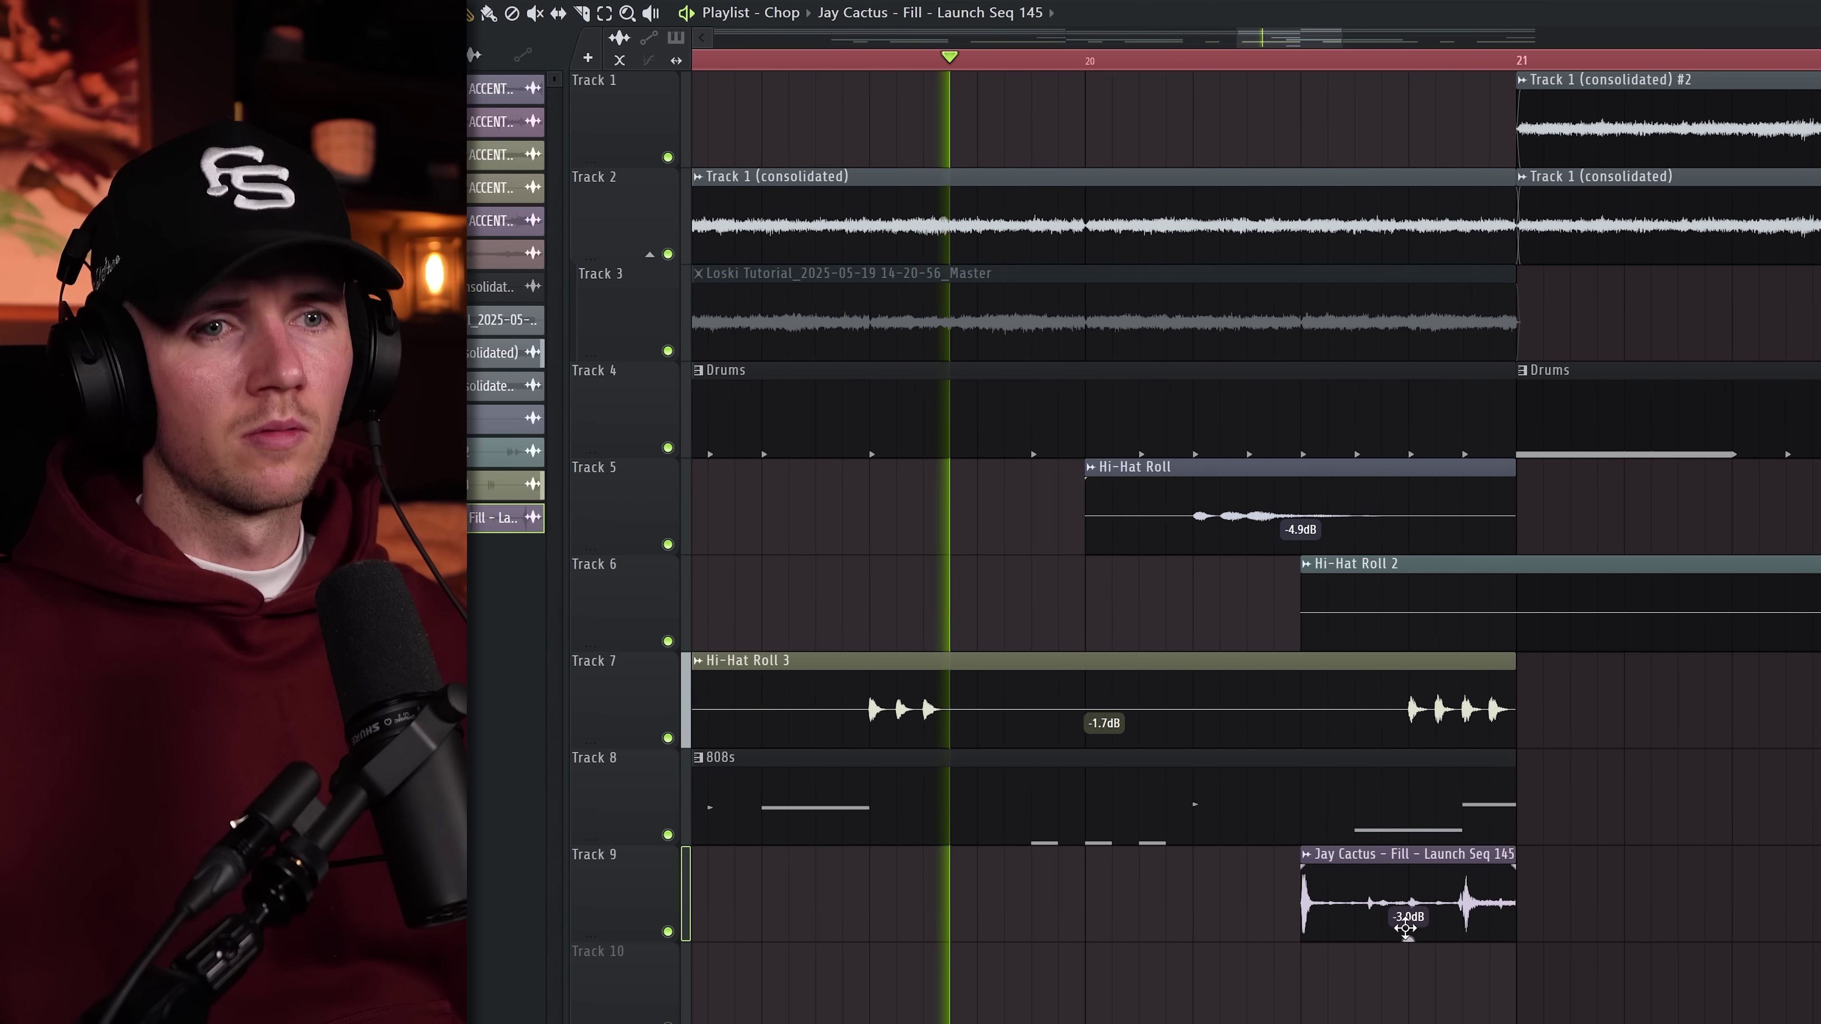
scroll(1405, 928, "down", 2)
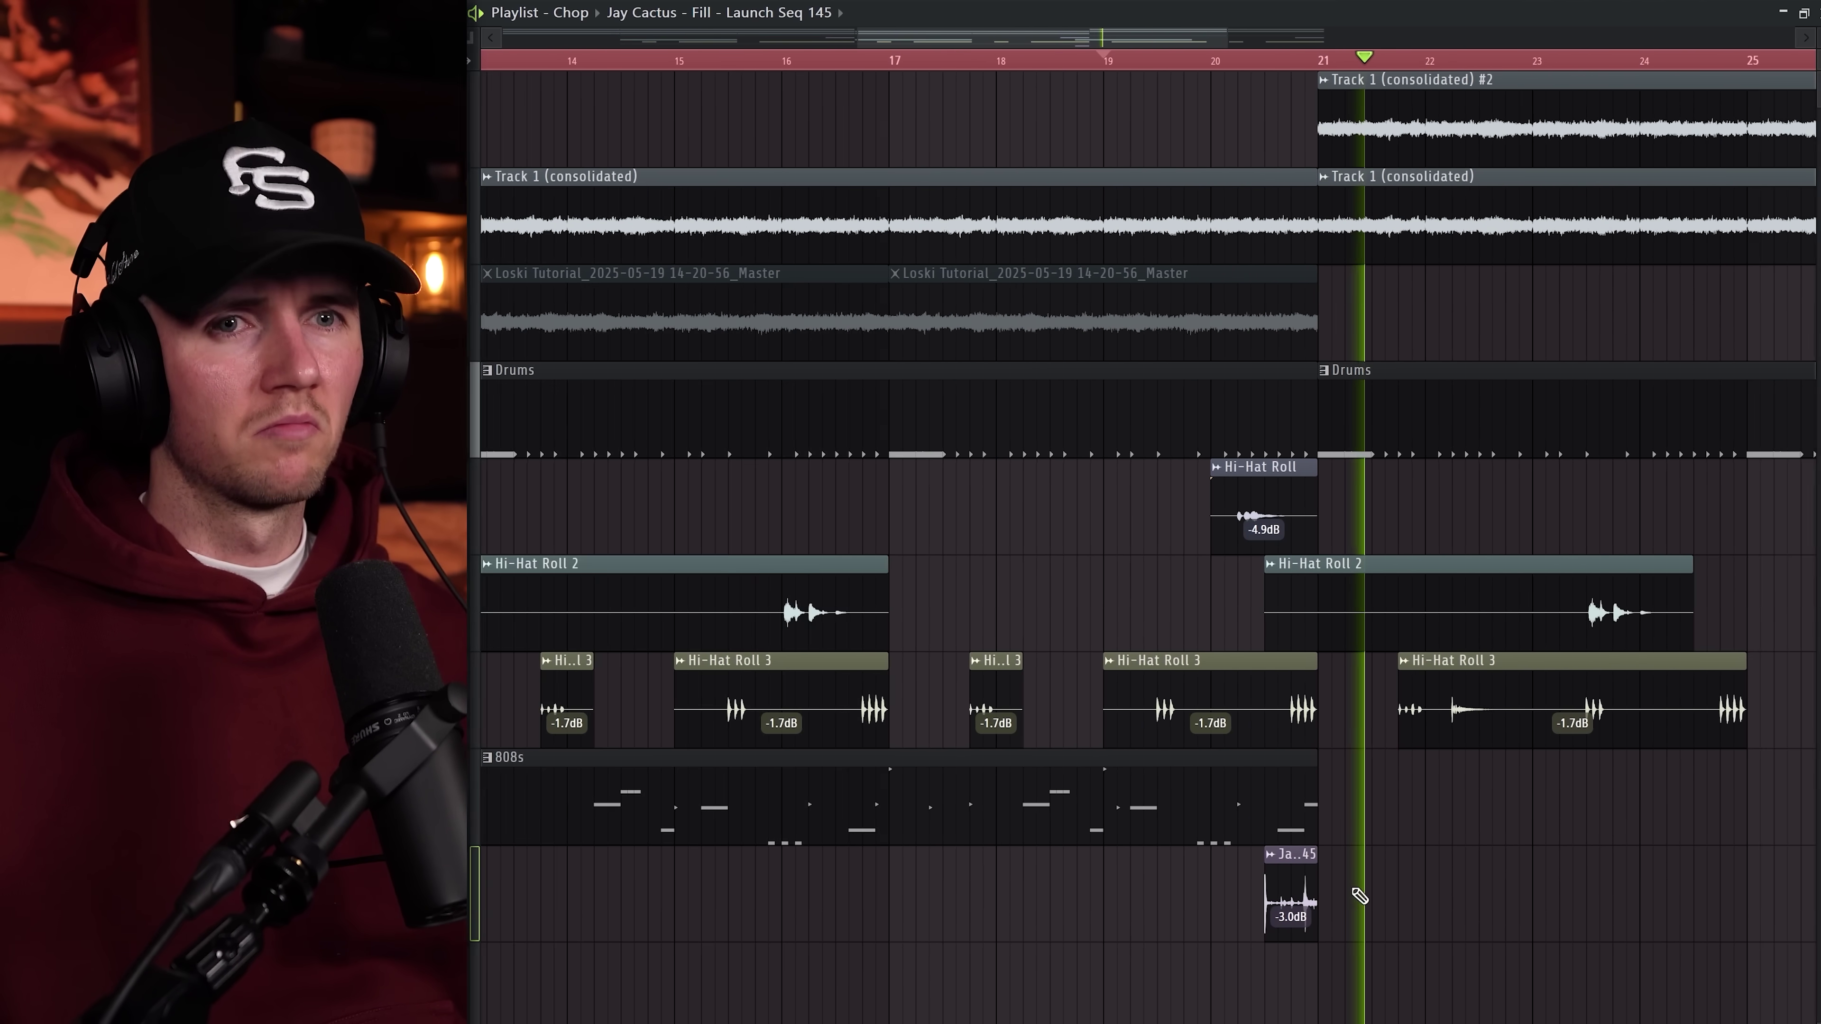
left_click_drag(77, 214, 337, 448)
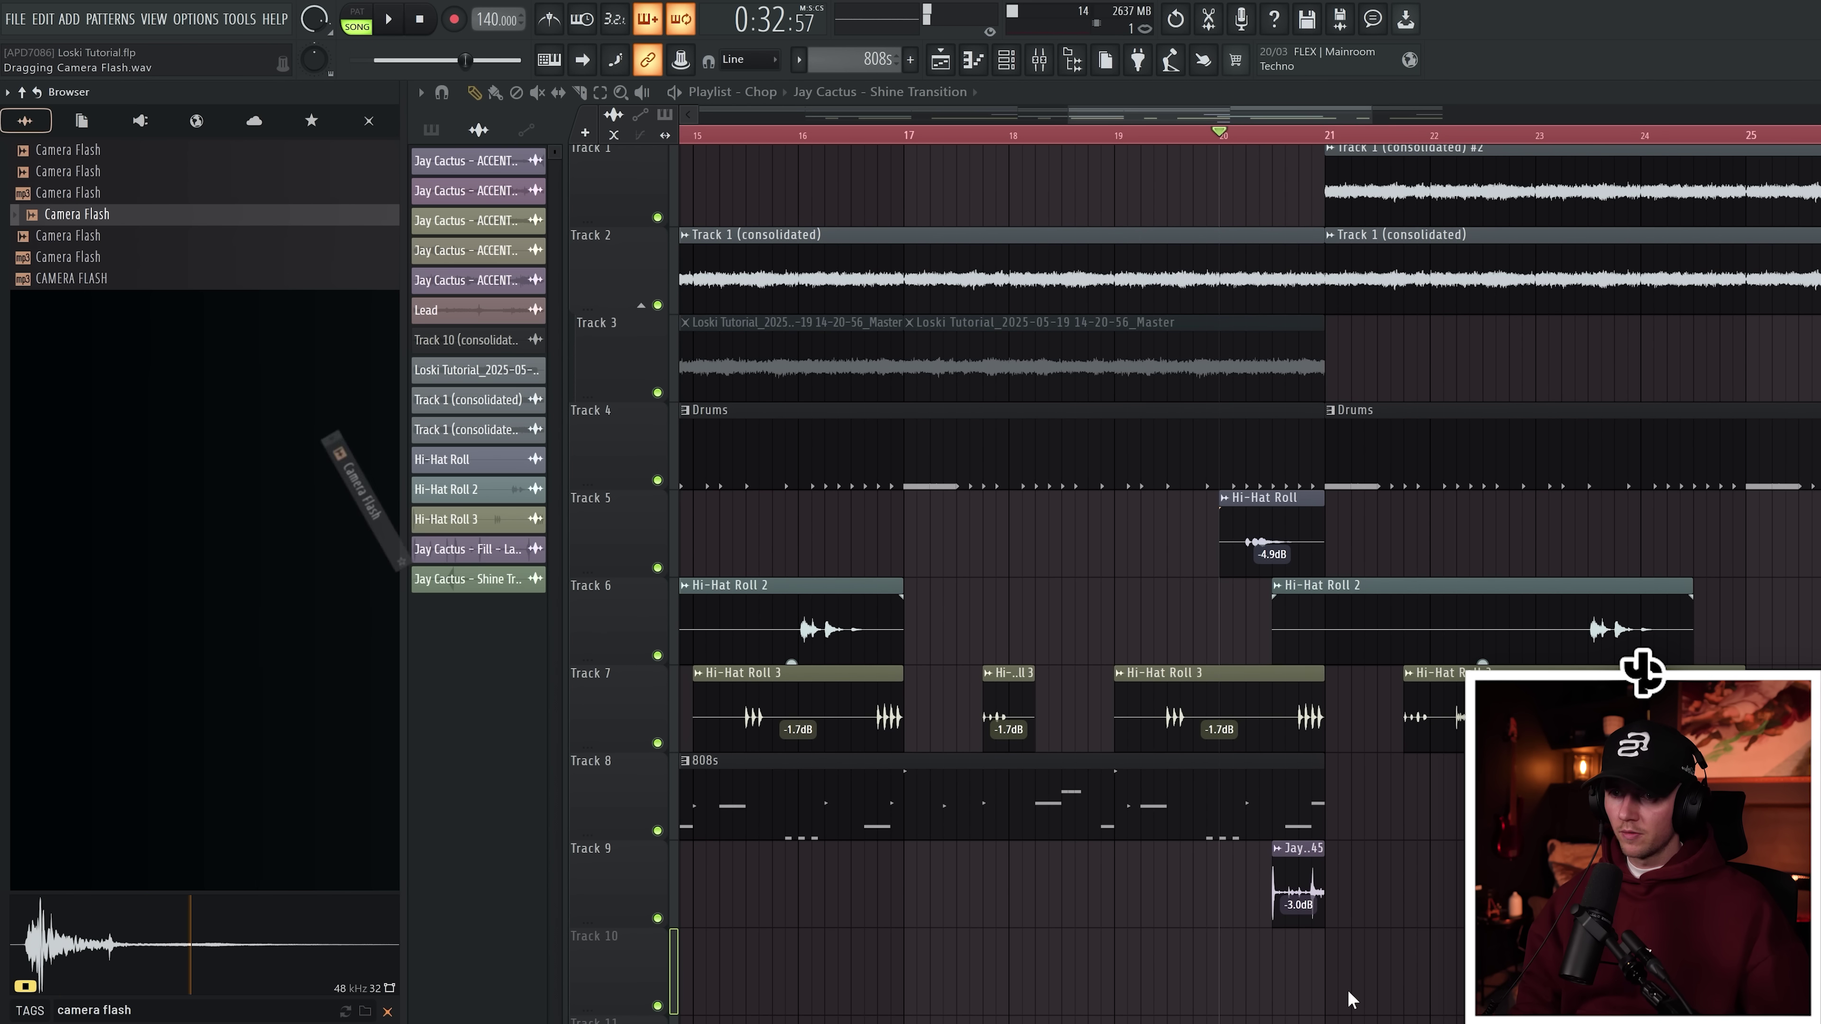
left_click_drag(1343, 1010, 1325, 961)
Shift the arrangement from bar 5 onward four bars later to extend the intro to eight bars.
scroll(1371, 951, "up", 4)
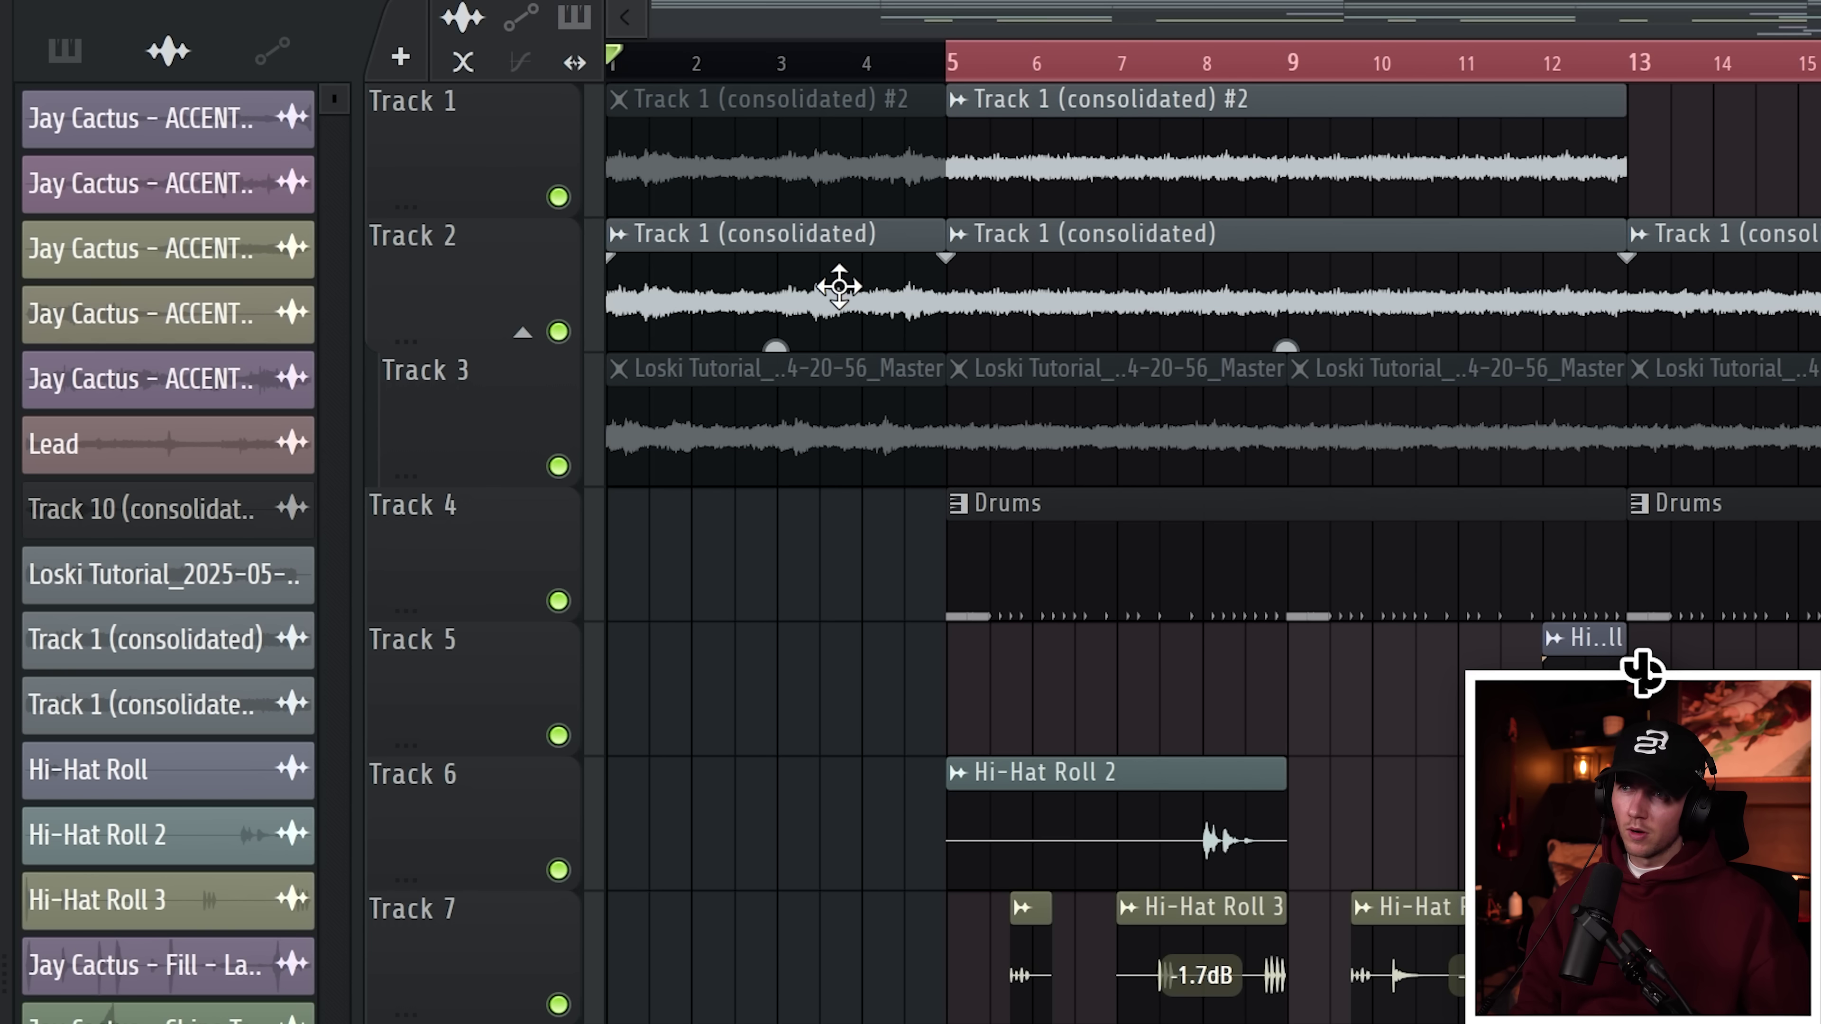
left_click_drag(498, 102, 647, 102)
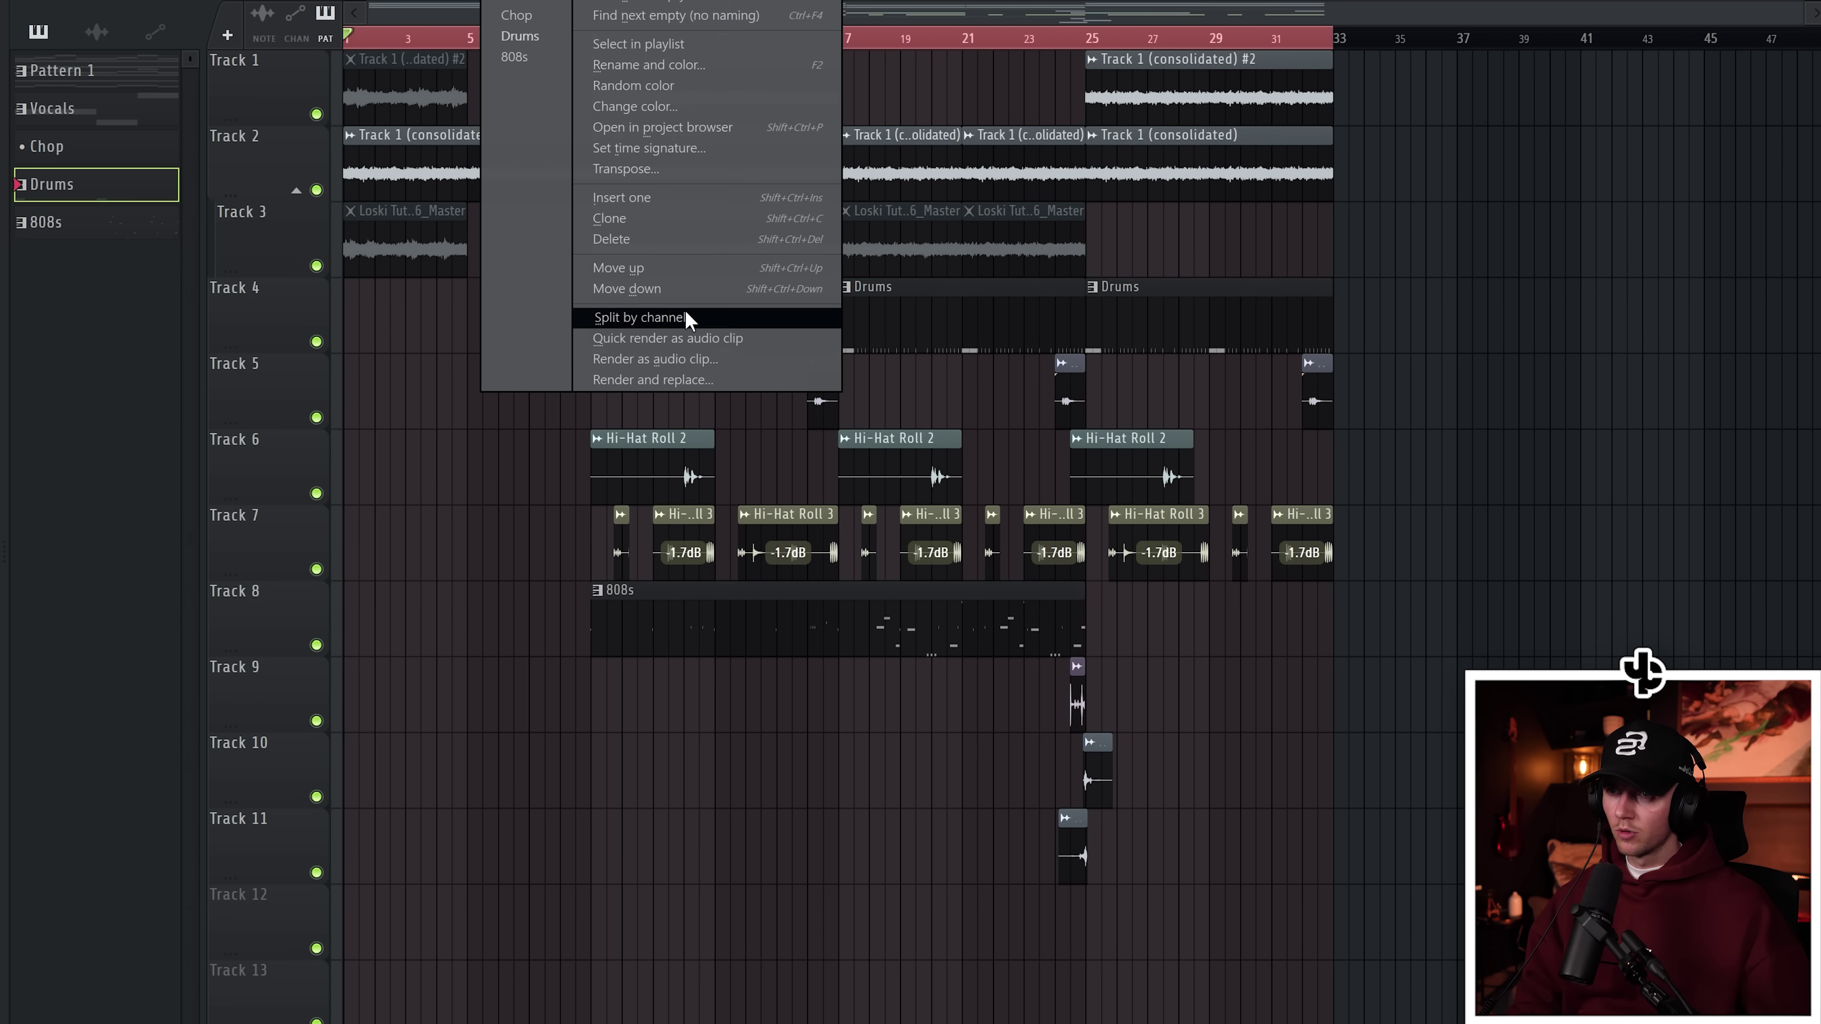
Split the Drums and 808s patterns by channel and repeat the split drum clips at bar 25.
left_click(686, 318)
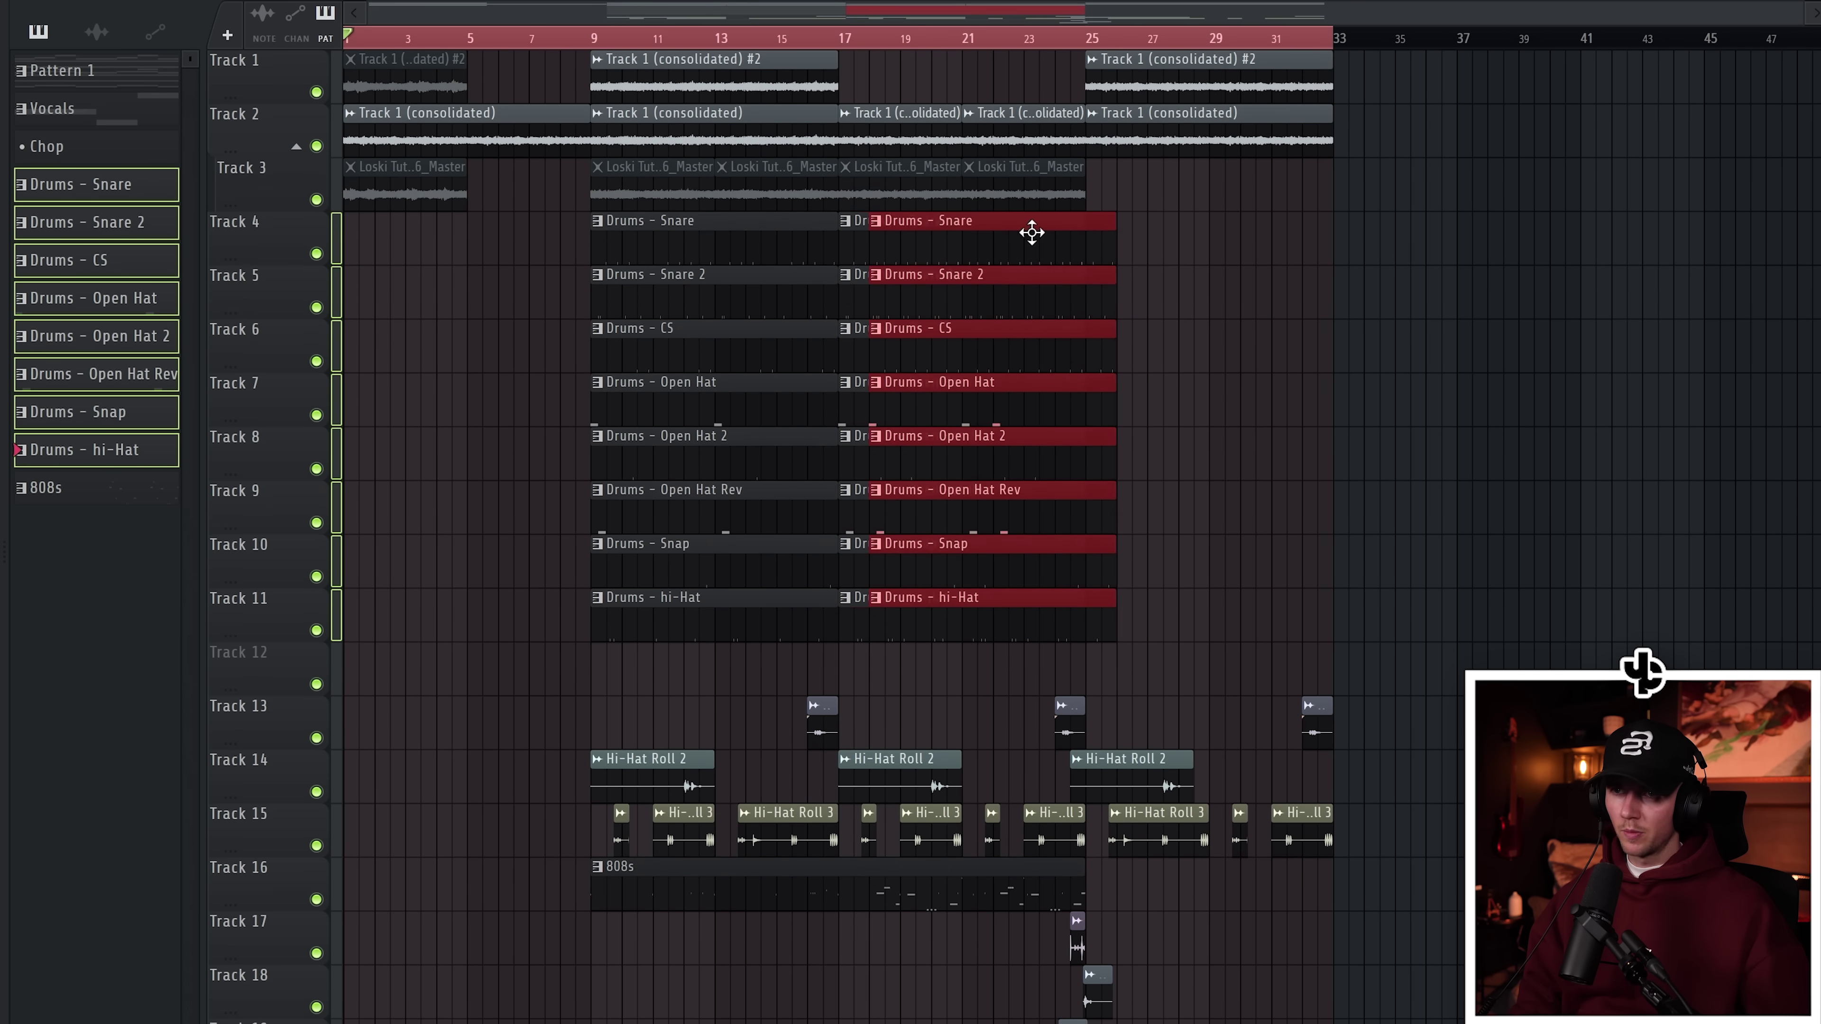
left_click_drag(1032, 232, 1139, 233)
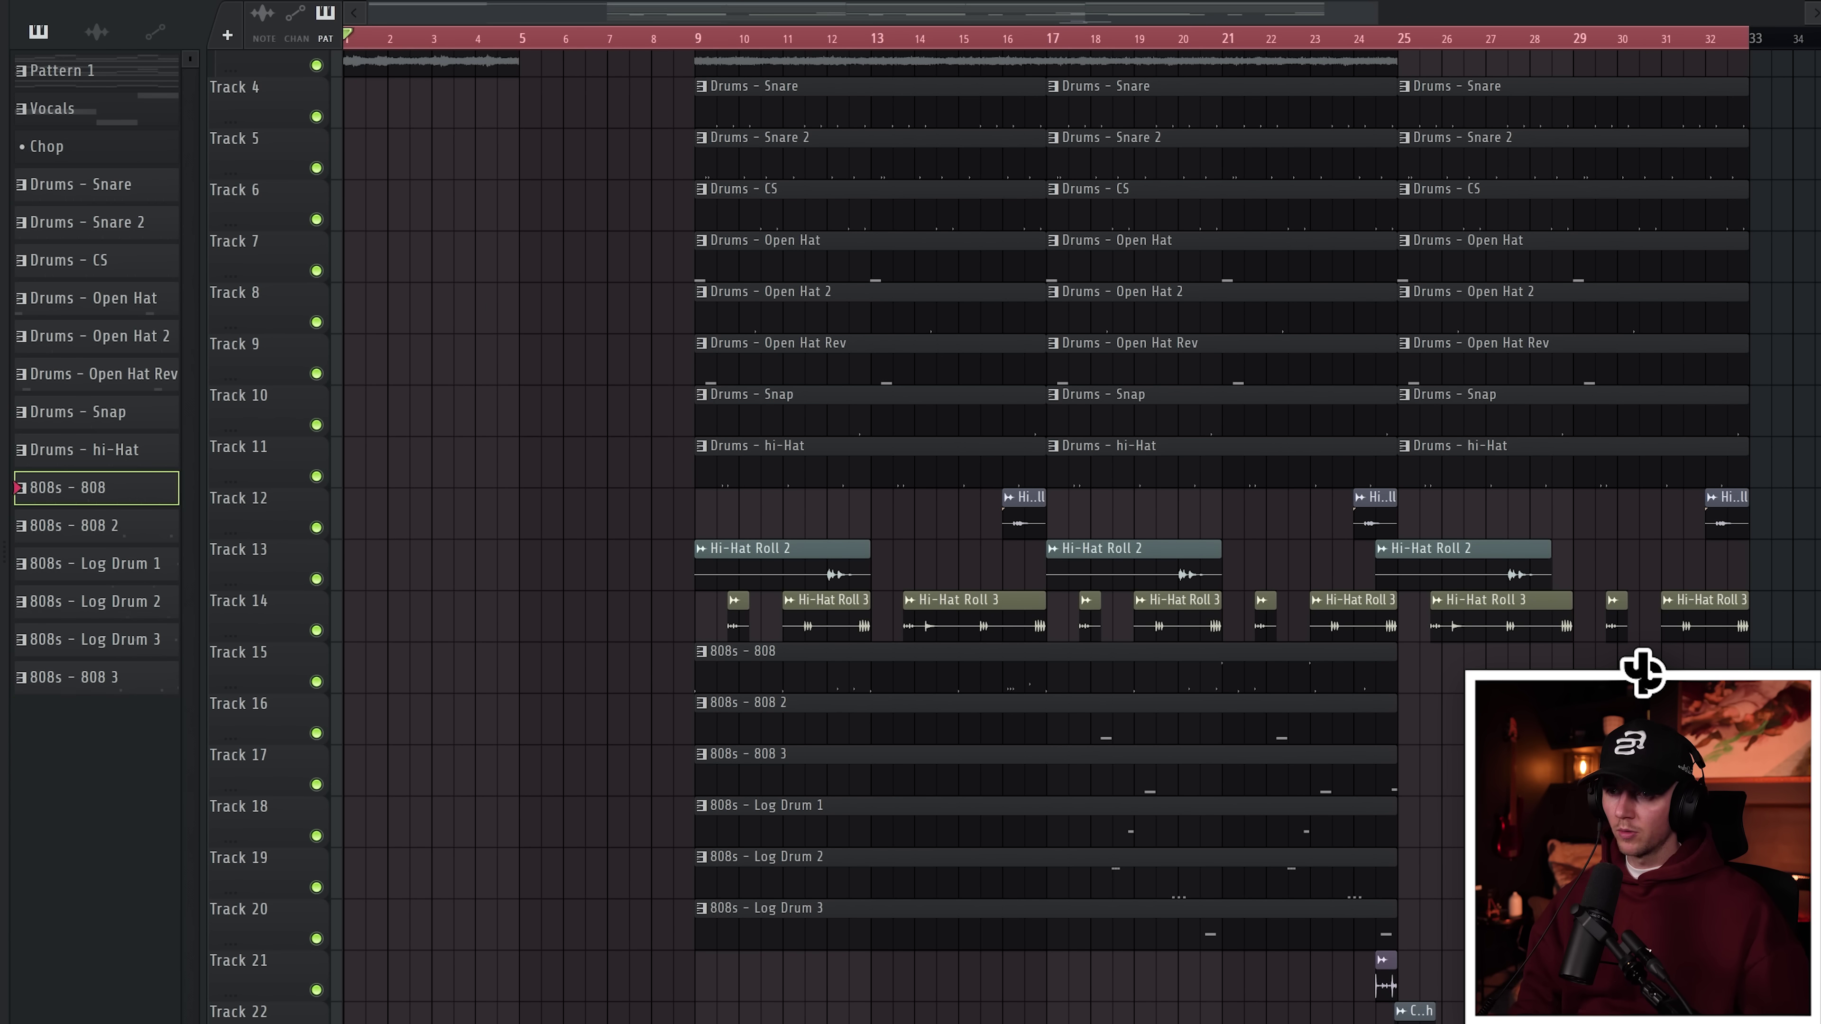
Copy the hi-hat rolls, Launch Seq fill and Camera Flash clips around bar 25 to the transition into bar 9.
scroll(609, 381, "up", 3)
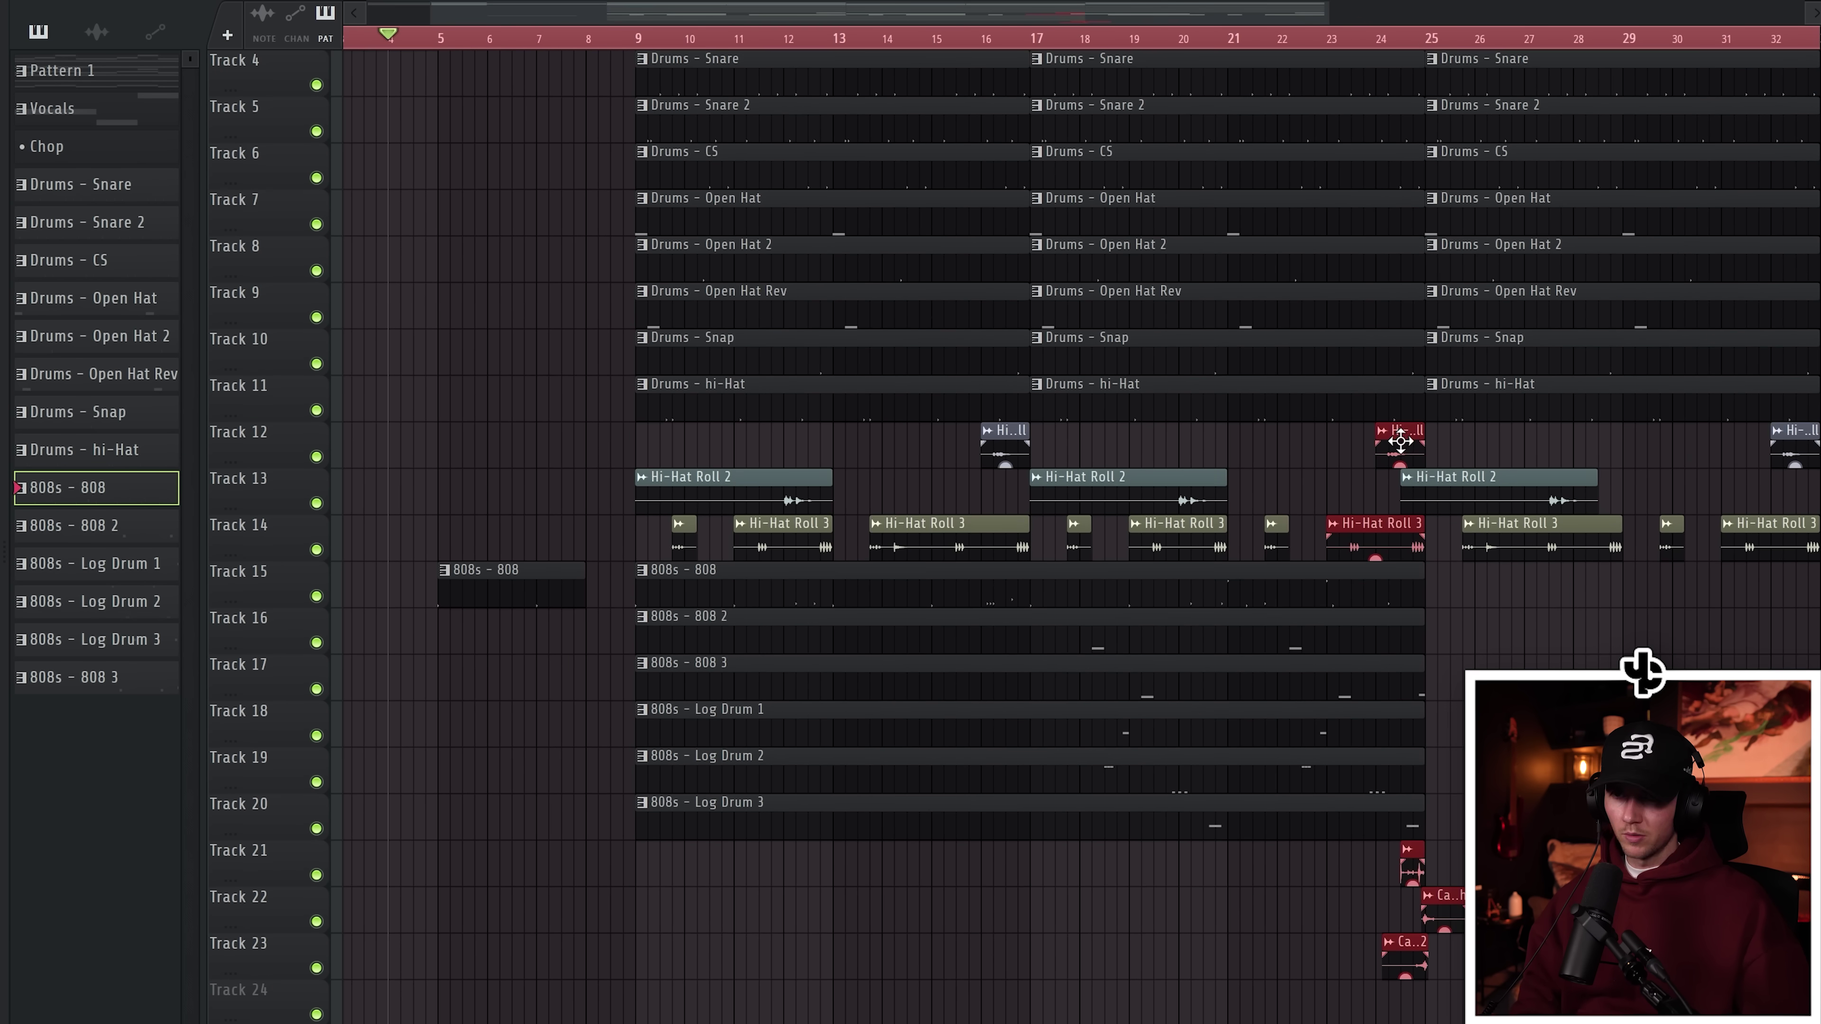
left_click_drag(1401, 441, 601, 471)
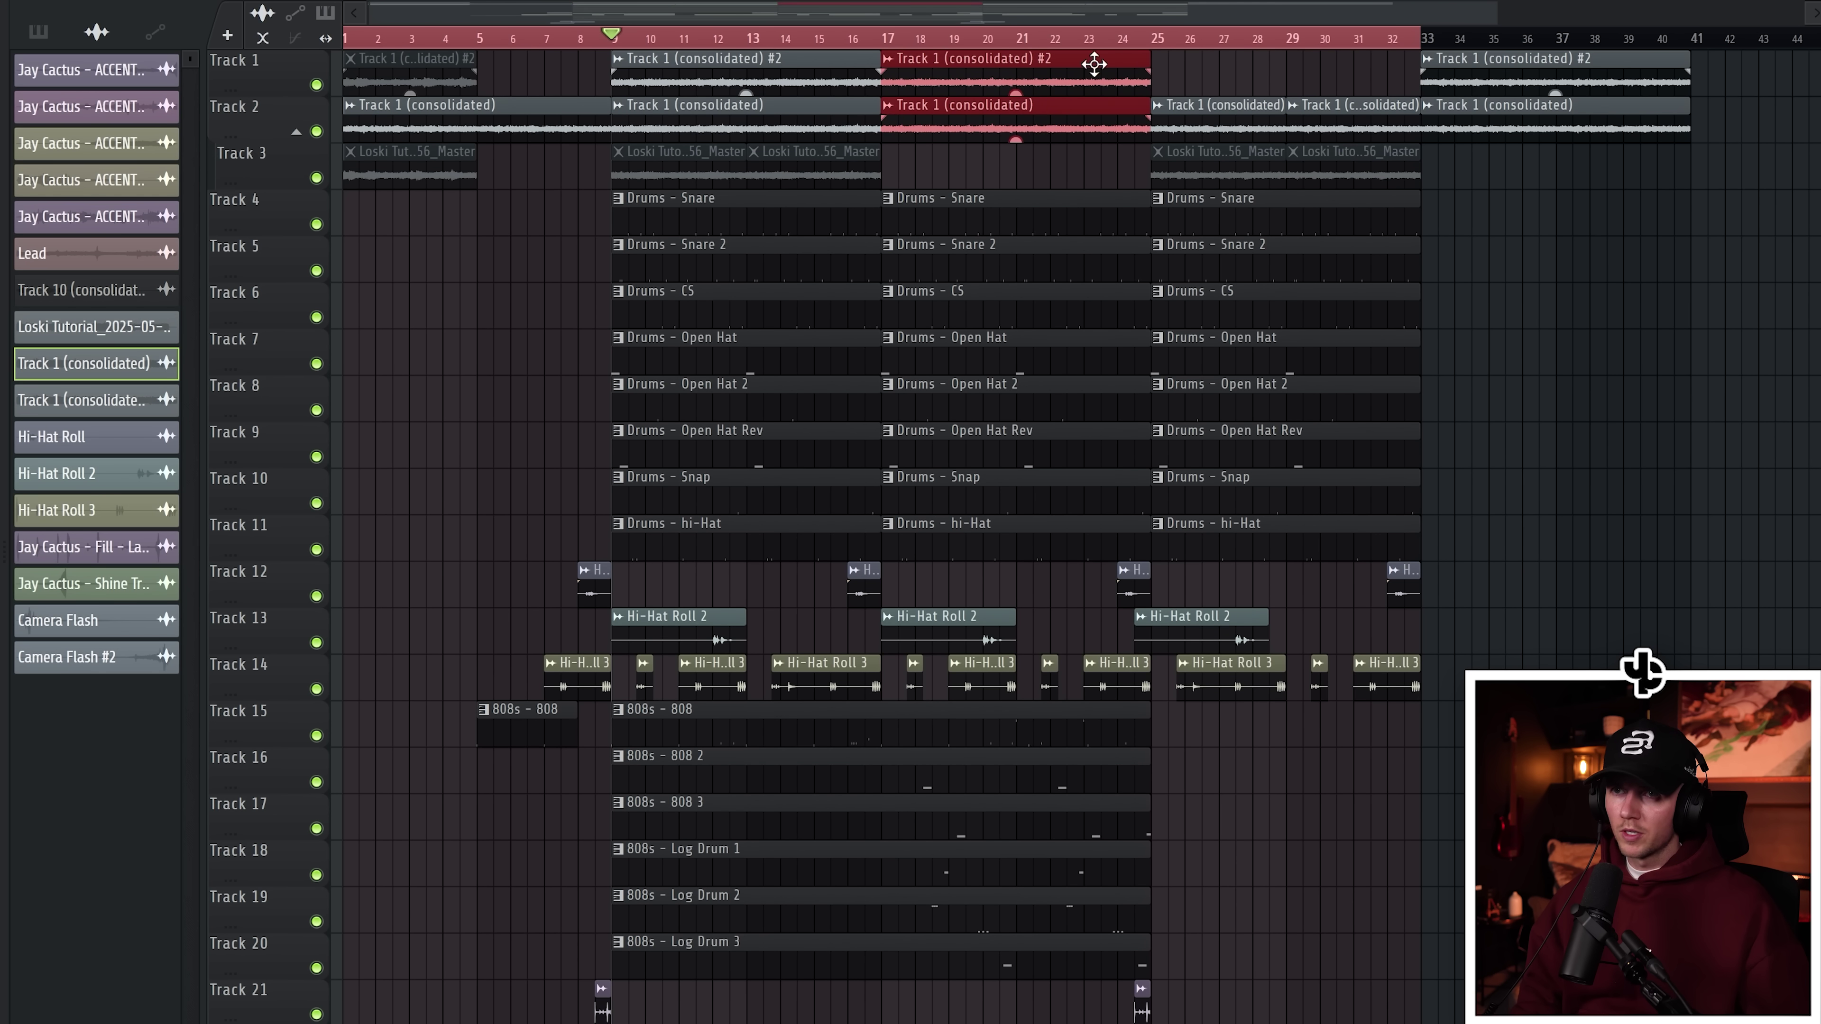
Thin out the first half of the hook by deleting the Track 1 (consolidated) #2, Hi-Hat Roll 2 and Hi-Hat Roll 3 clips between bars 9 and 17.
key("ctrl+d")
right_click(680, 77)
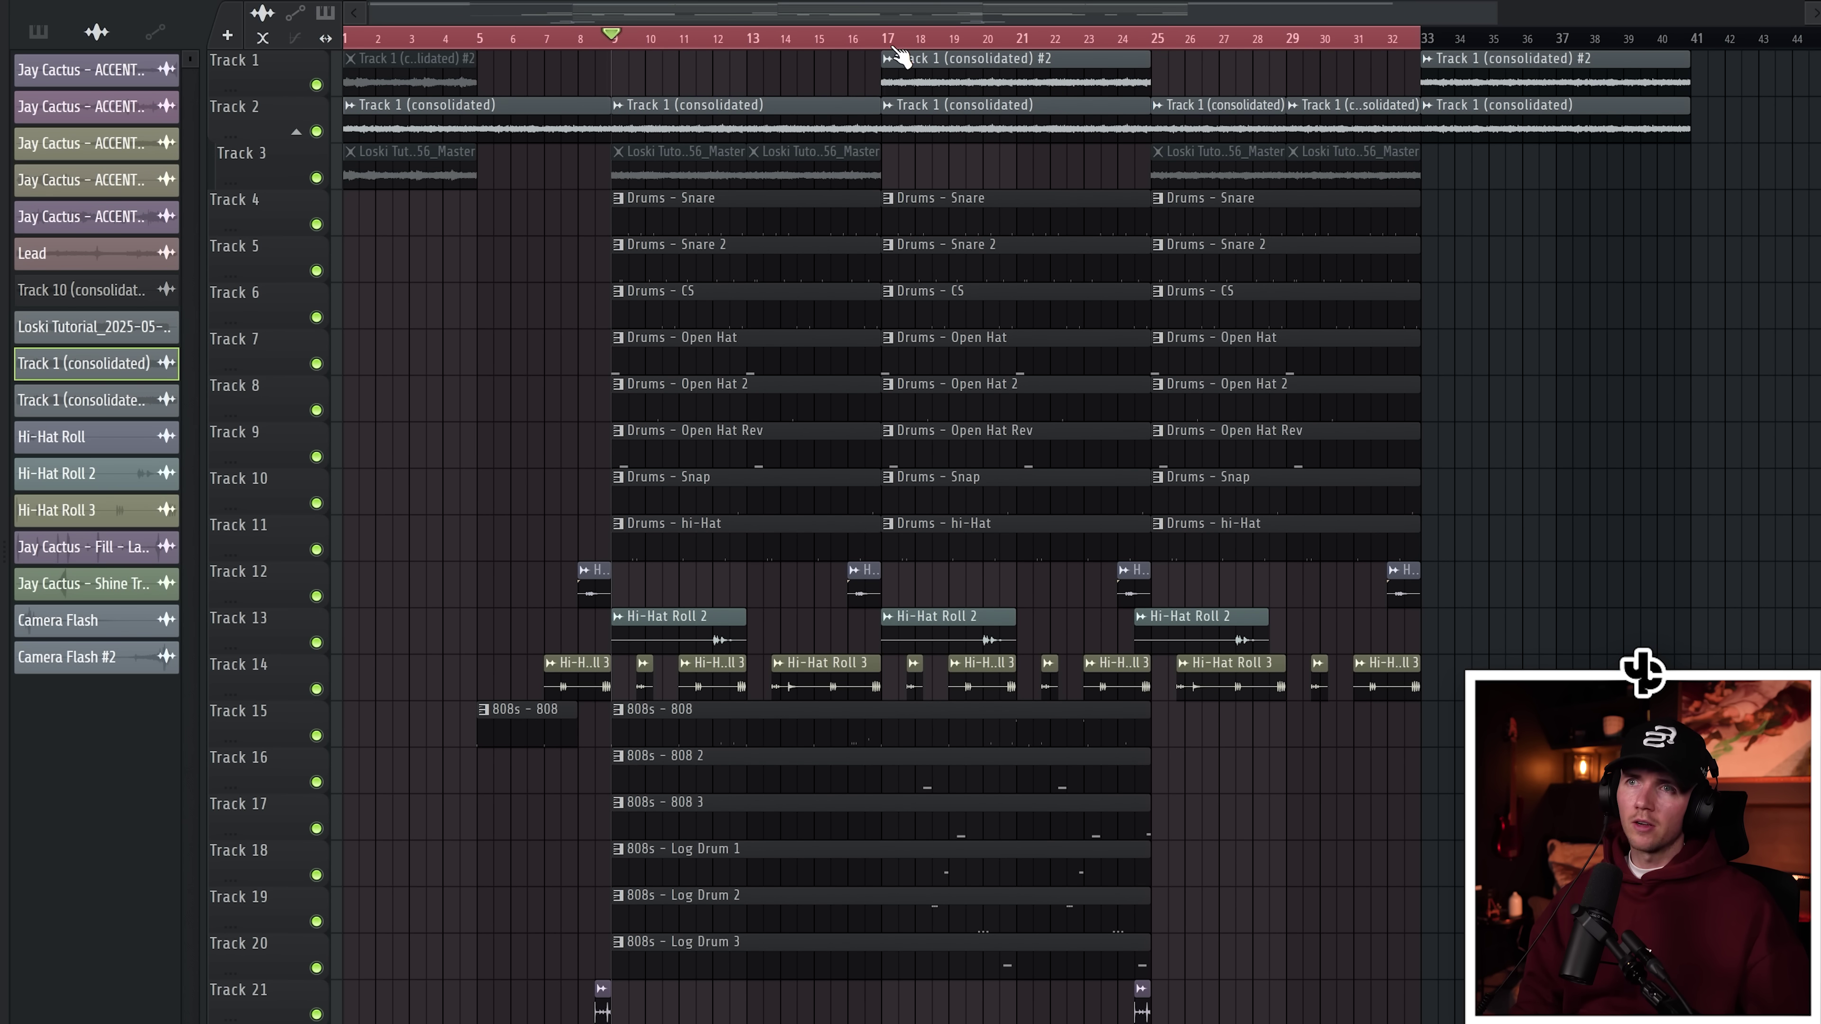
right_click(713, 683)
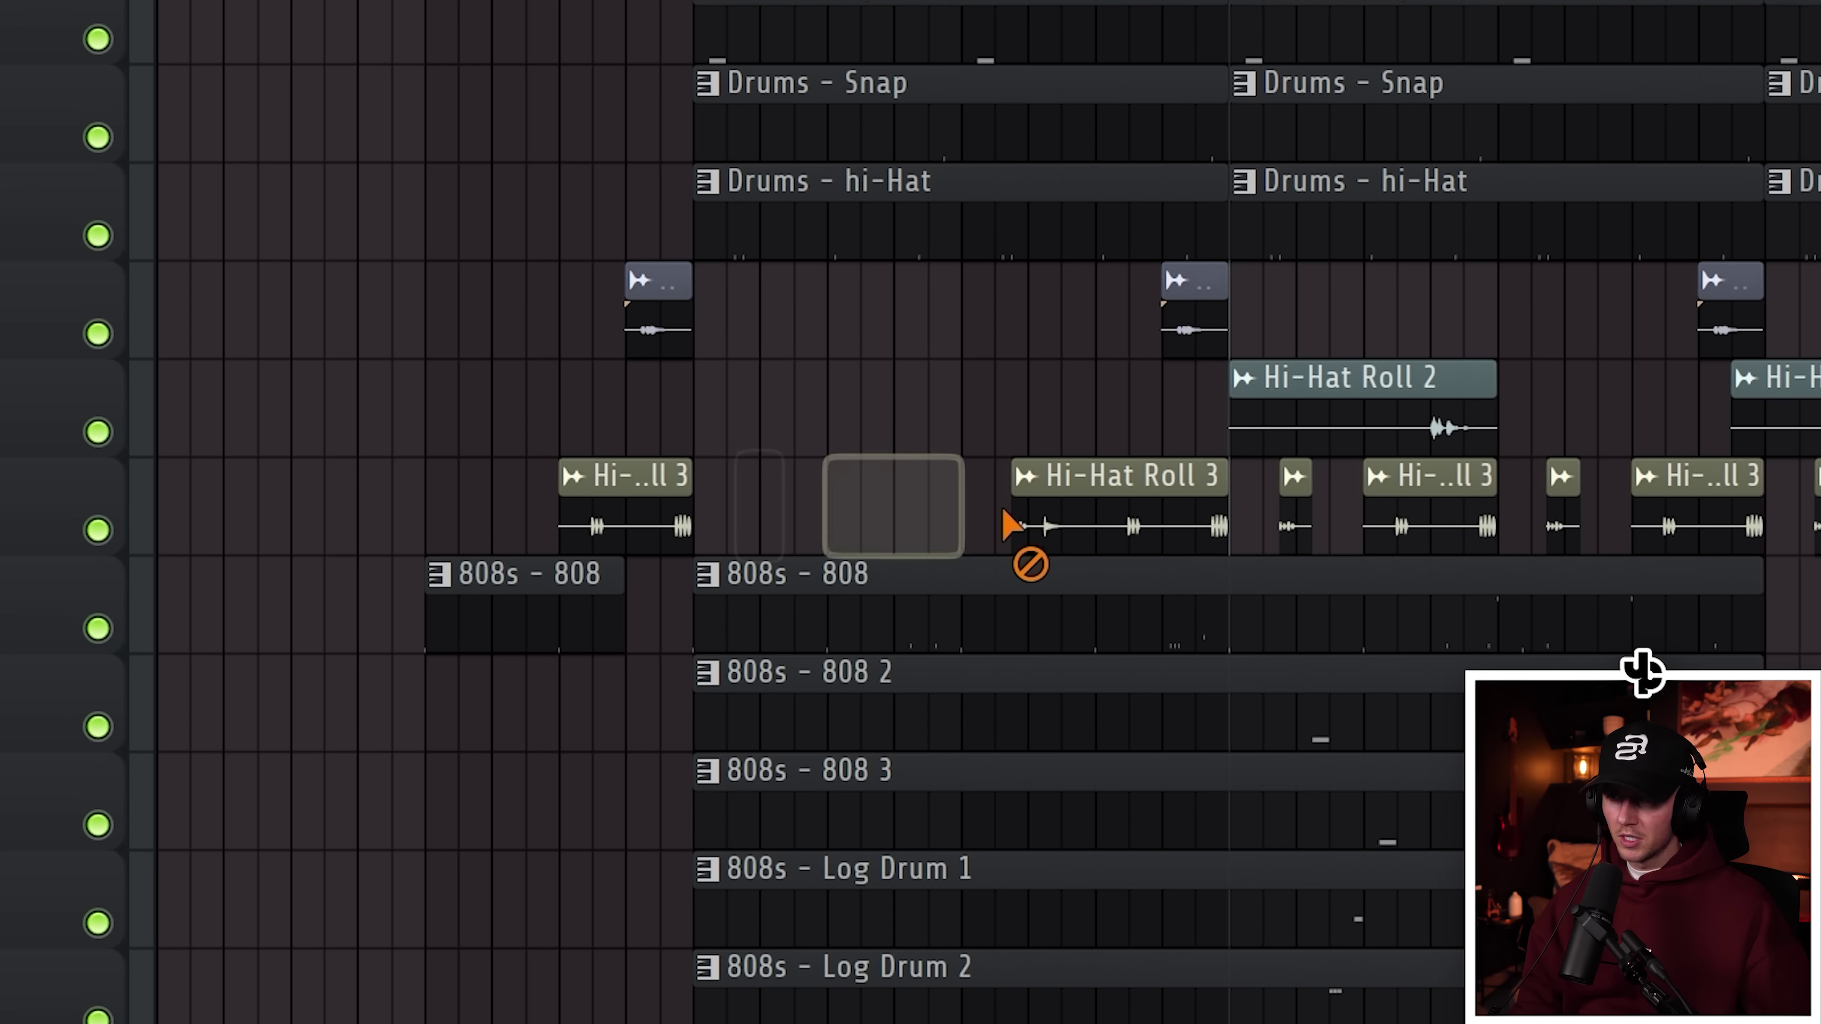
right_click(778, 682)
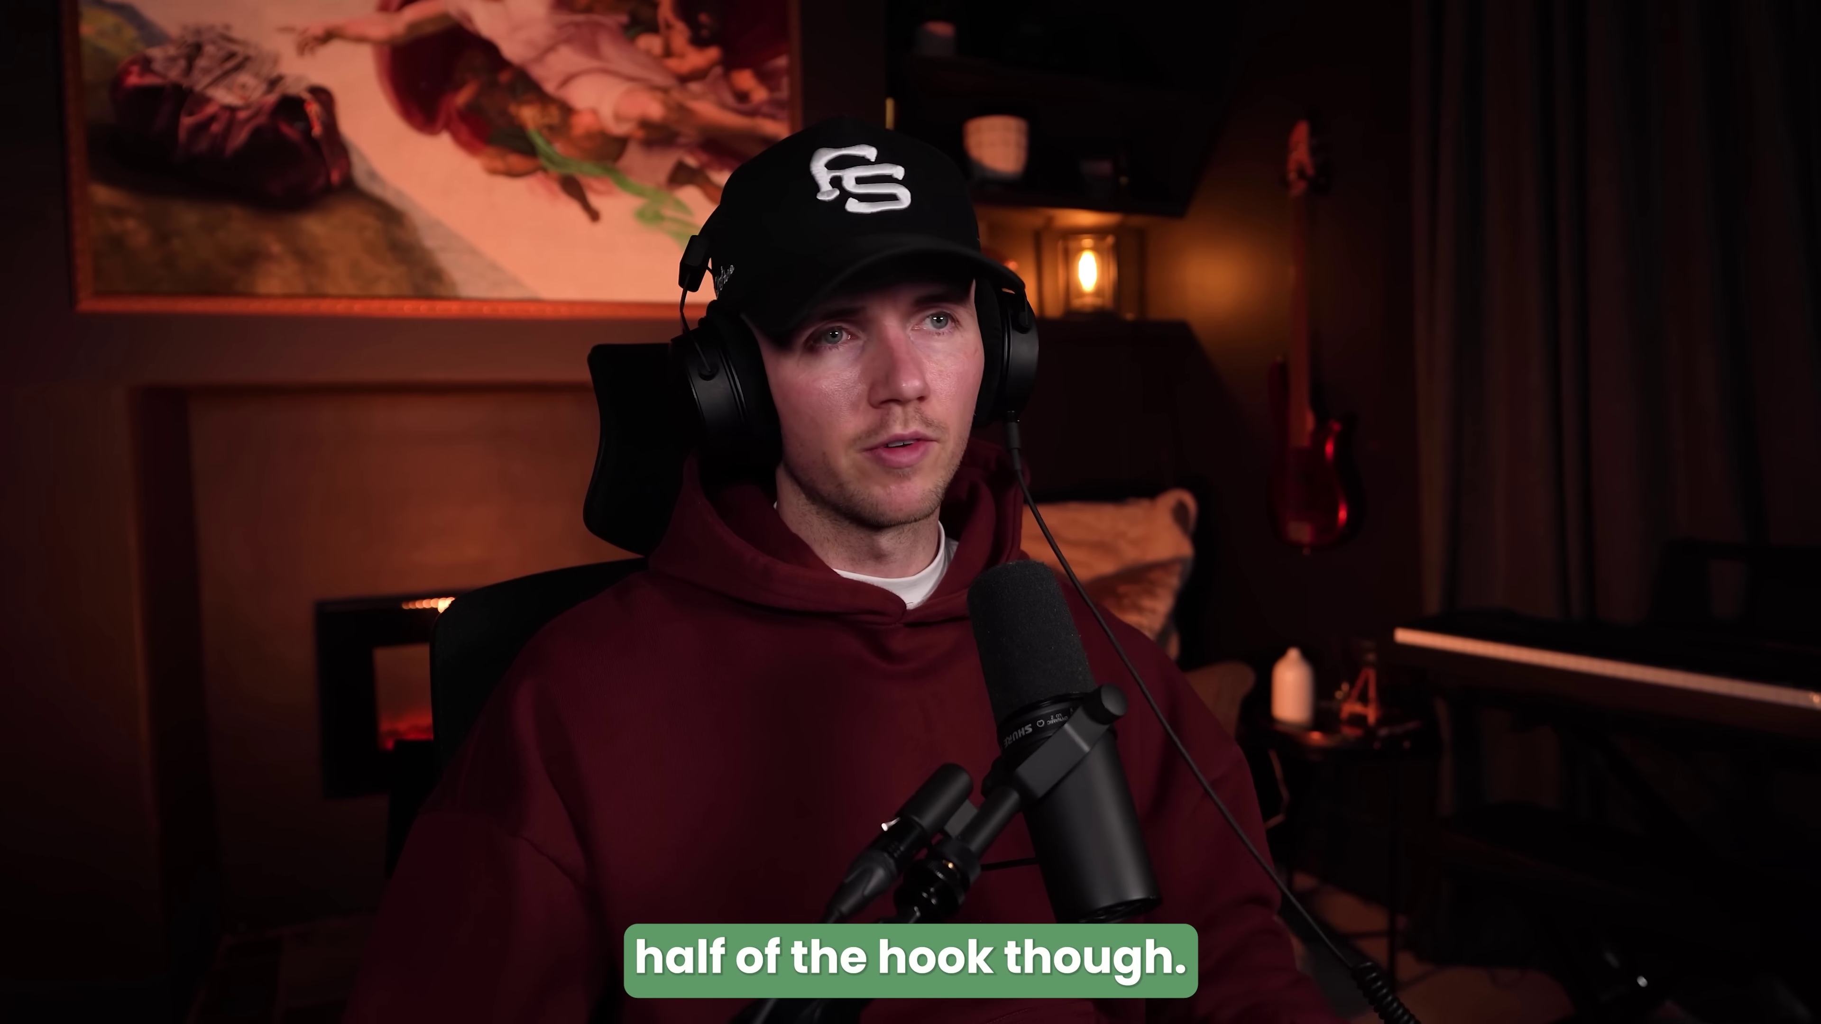
Repeat the 16-bar hook from bar 25 and copy the whole arrangement to start again at bar 41.
left_click_drag(628, 216, 1073, 219)
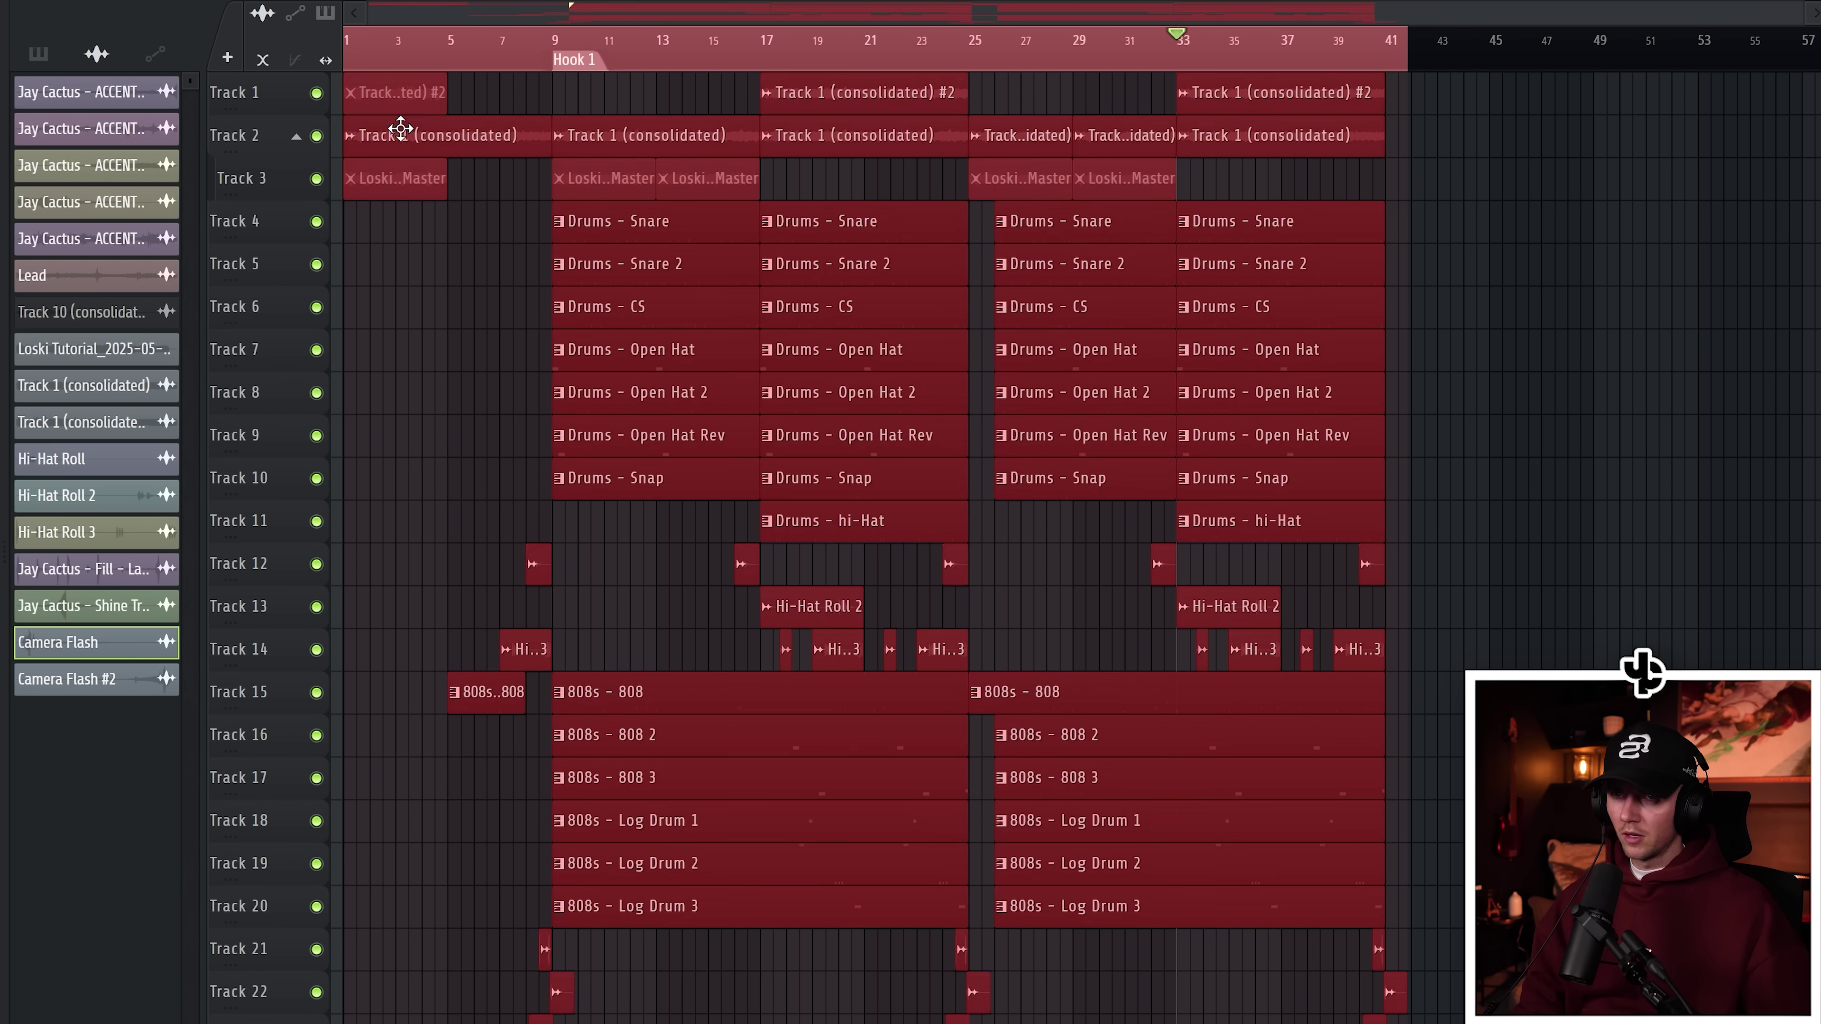
left_click_drag(400, 126, 1427, 148)
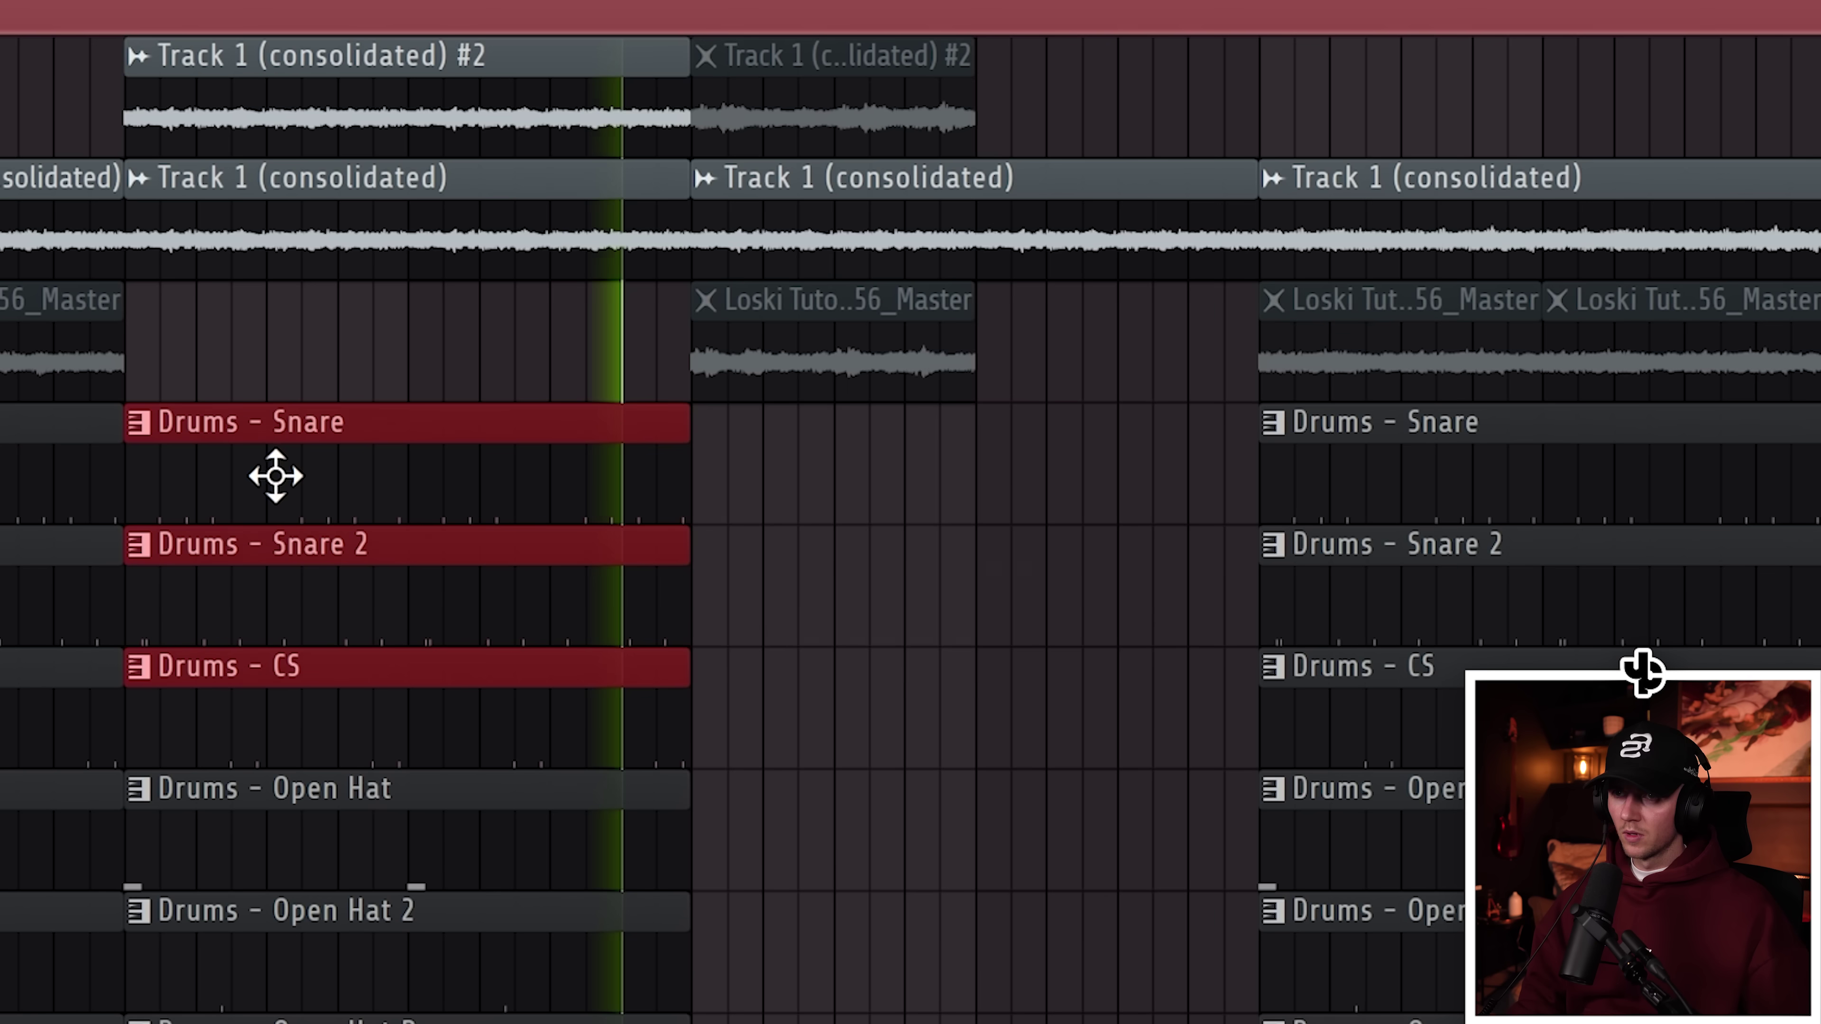
Copy the Drums Snare, Snare 2 and CS clips from bar 33 to the section starting at bar 41.
left_click_drag(276, 476, 866, 521)
left_click(982, 1020, "ctrl")
scroll(980, 1020, "down", 3)
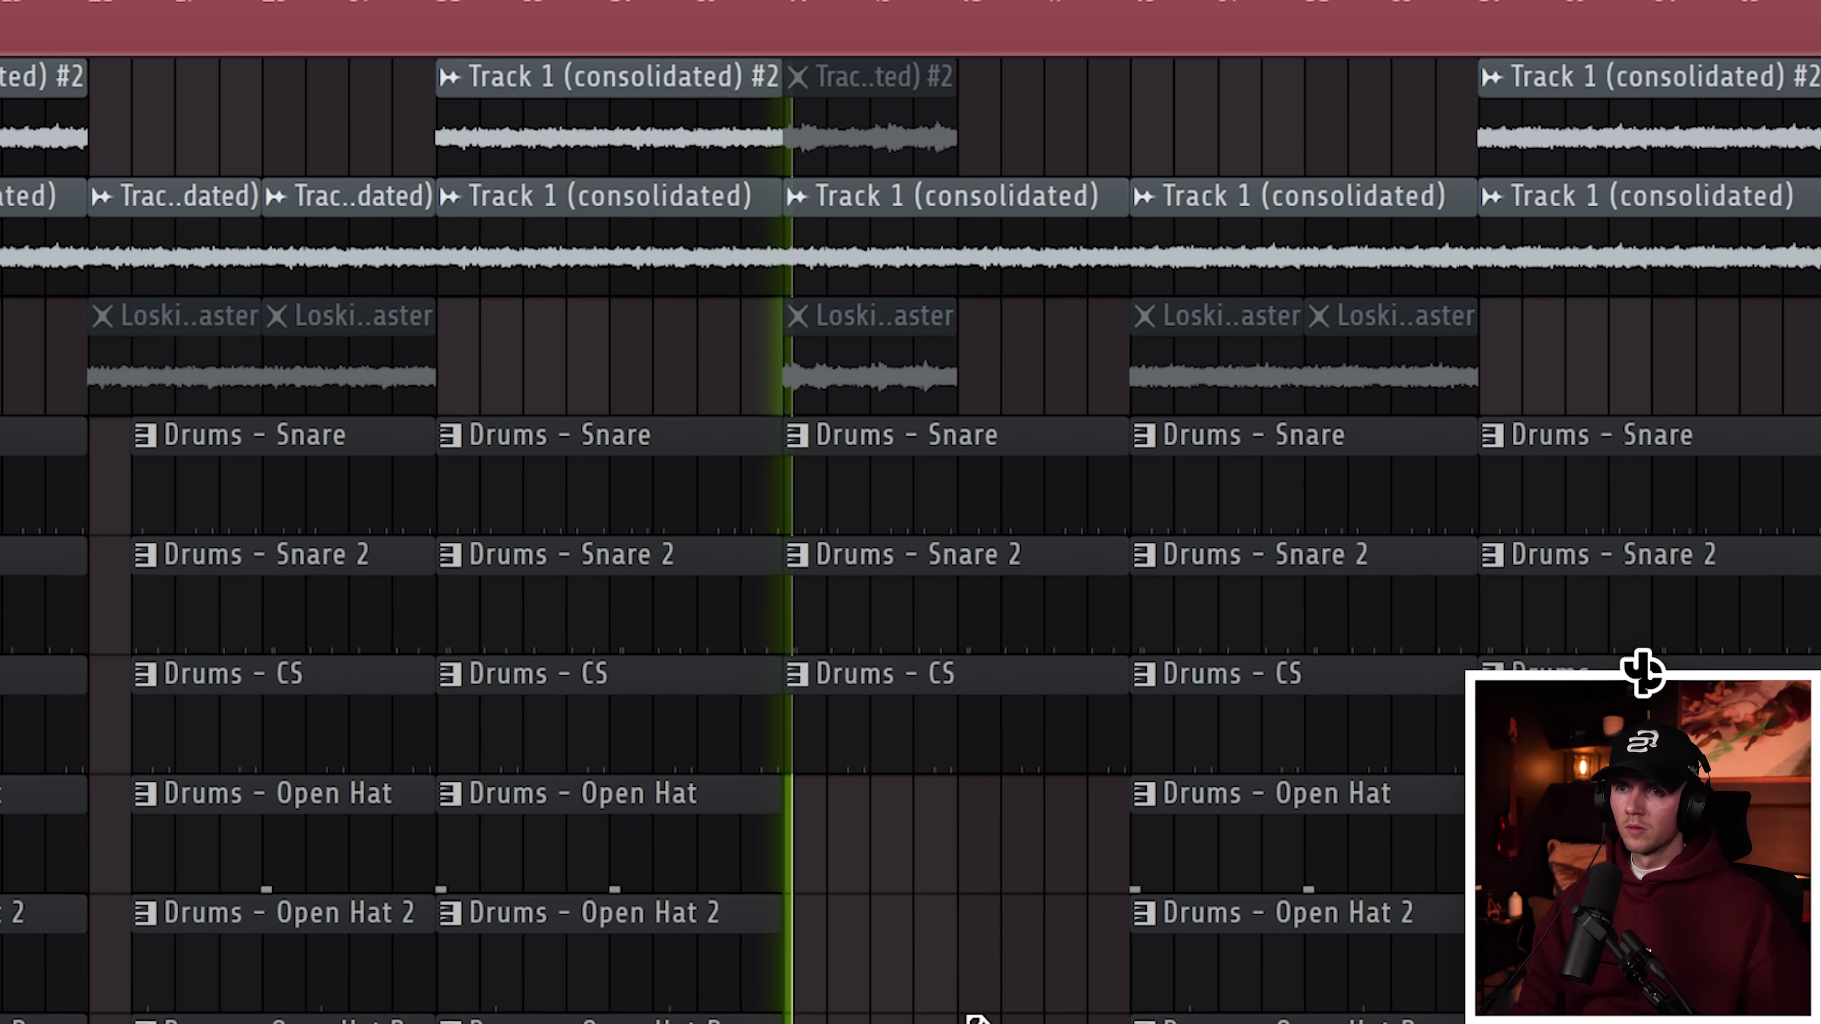
scroll(969, 1018, "down", 2)
scroll(969, 1019, "down", 1)
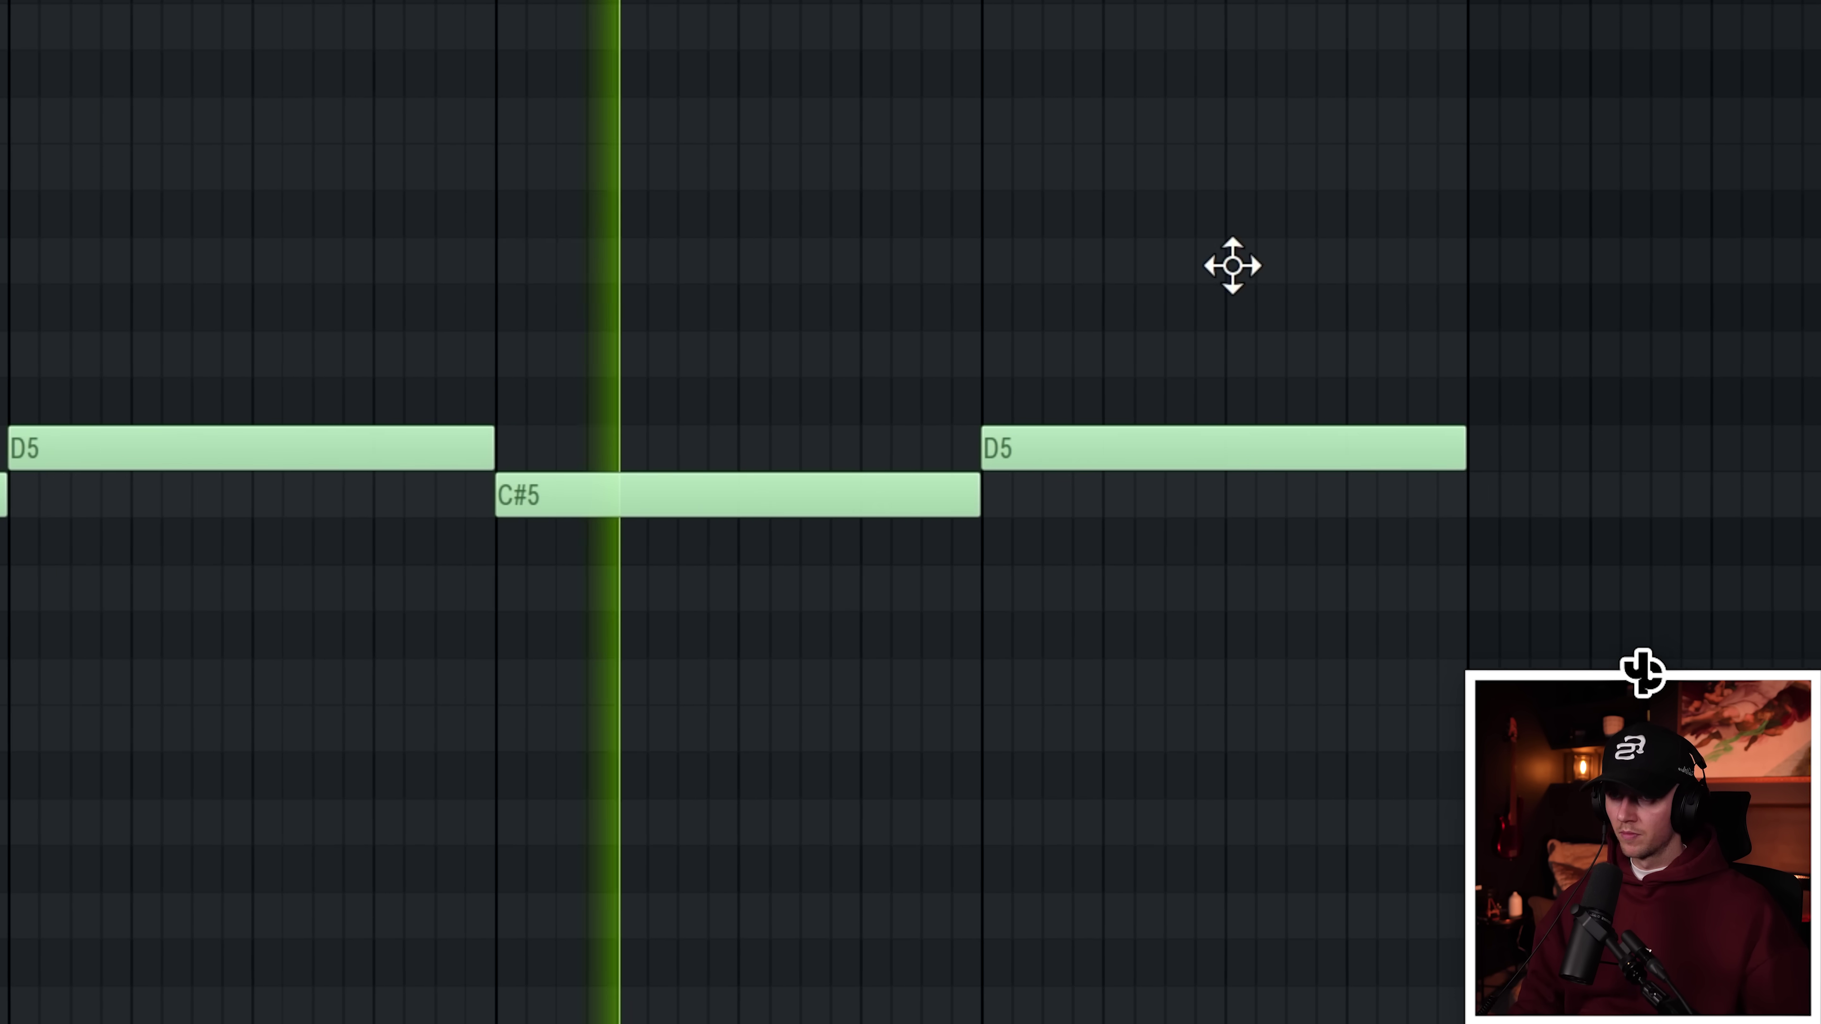
Replace the second half of the last D5 note with an F#5 note and delete the extra F#5 following it.
left_click(1194, 265)
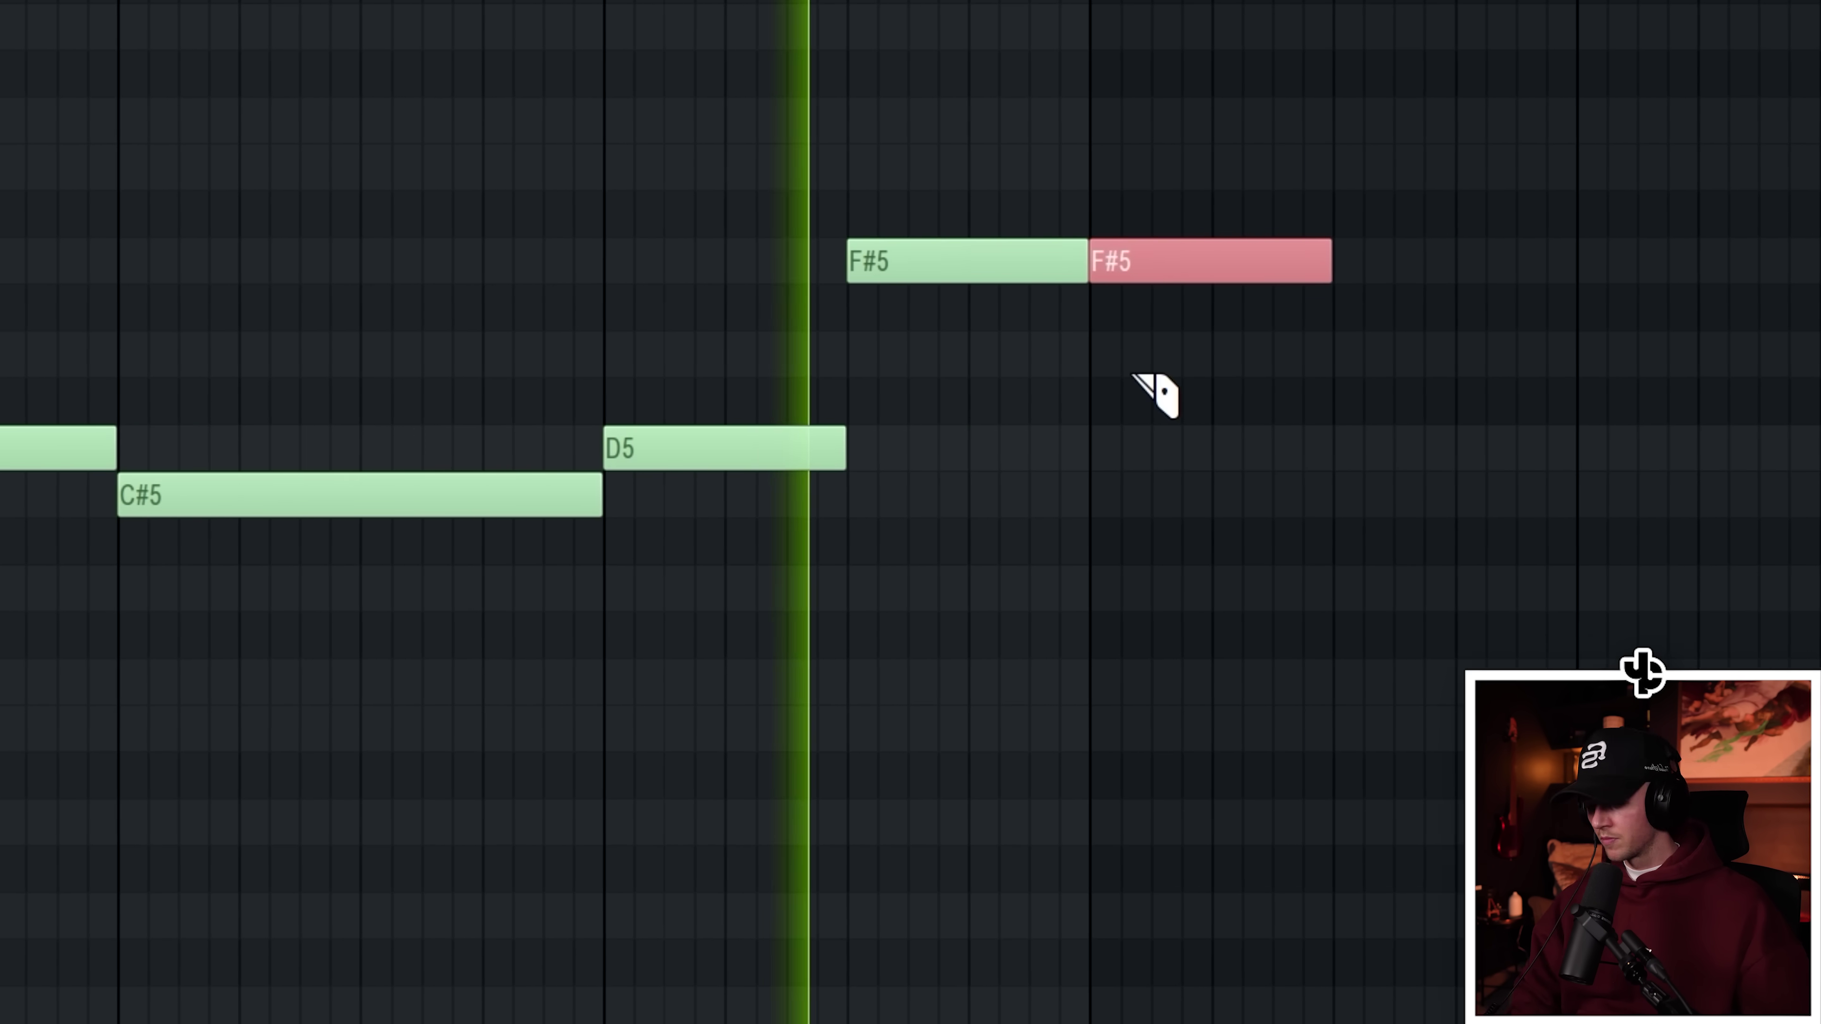
right_click(1251, 261)
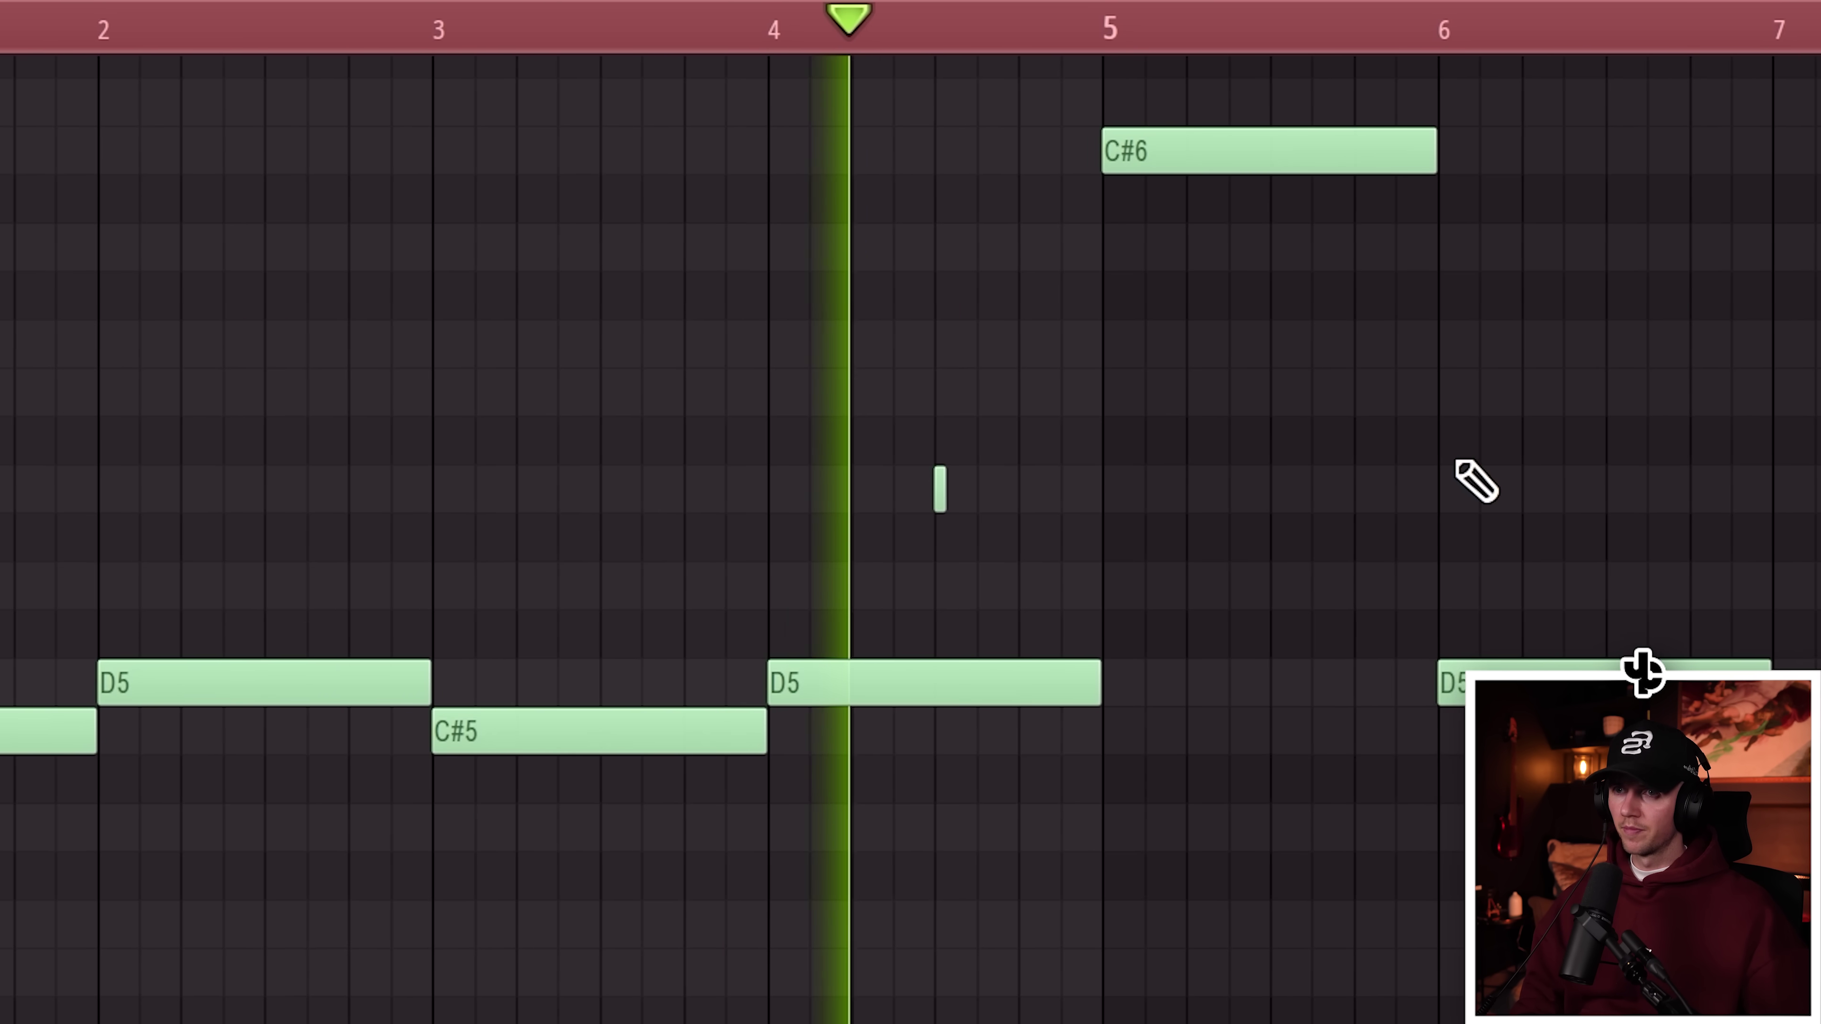
Raise the D5, C#5 and D5 notes at bars 6, 7 and 8 by one octave.
left_click_drag(830, 226, 867, 387)
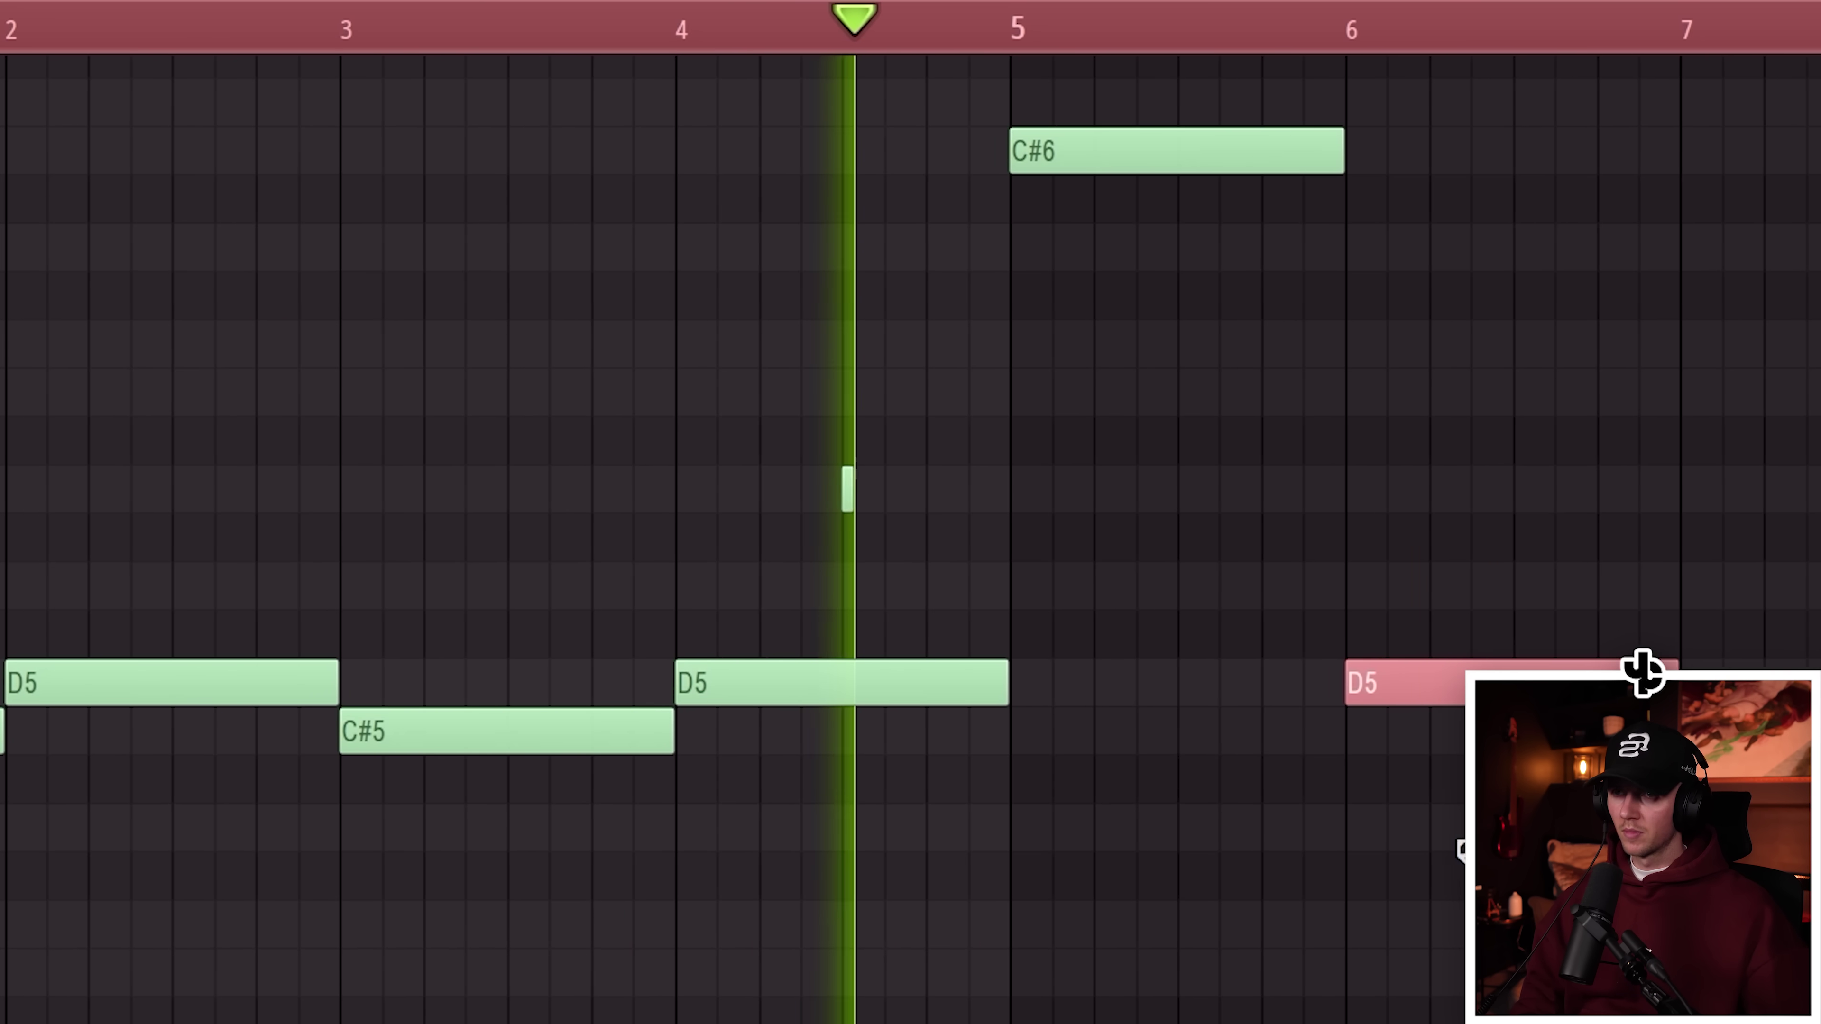
key("ctrl+Up")
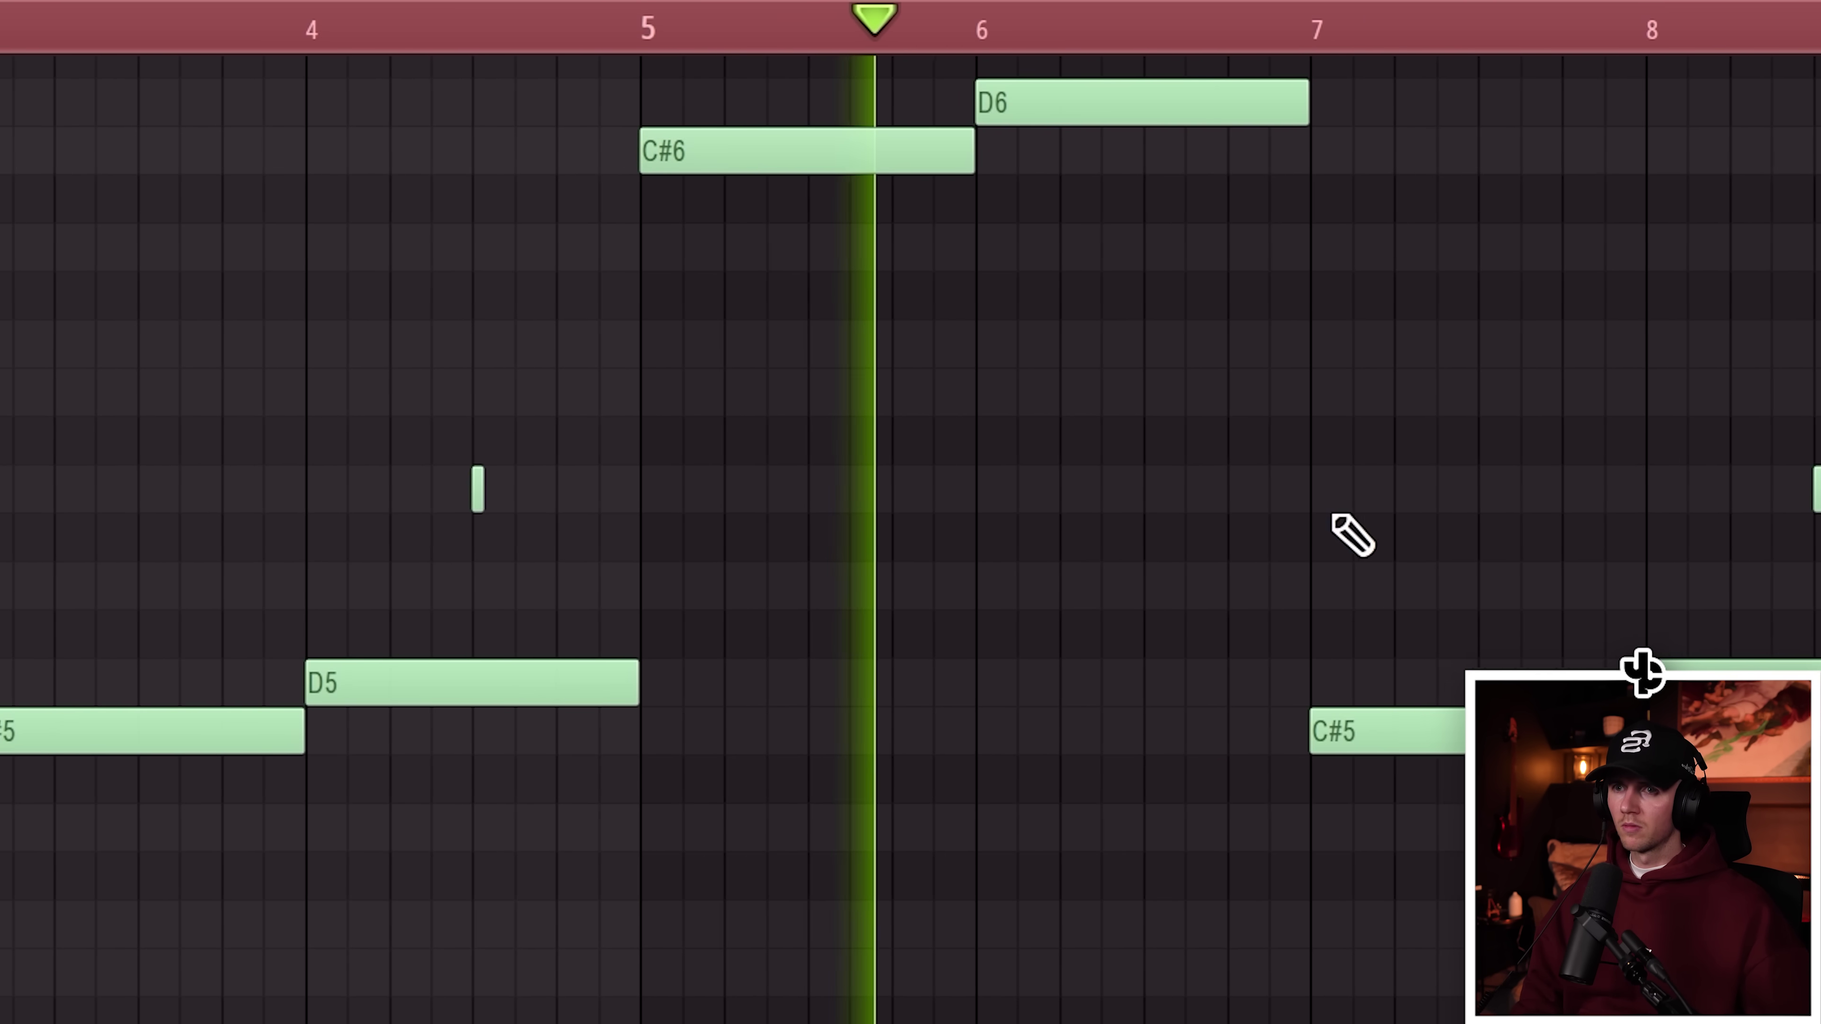
left_click(1333, 738)
key("ctrl+Up")
left_click(1415, 706)
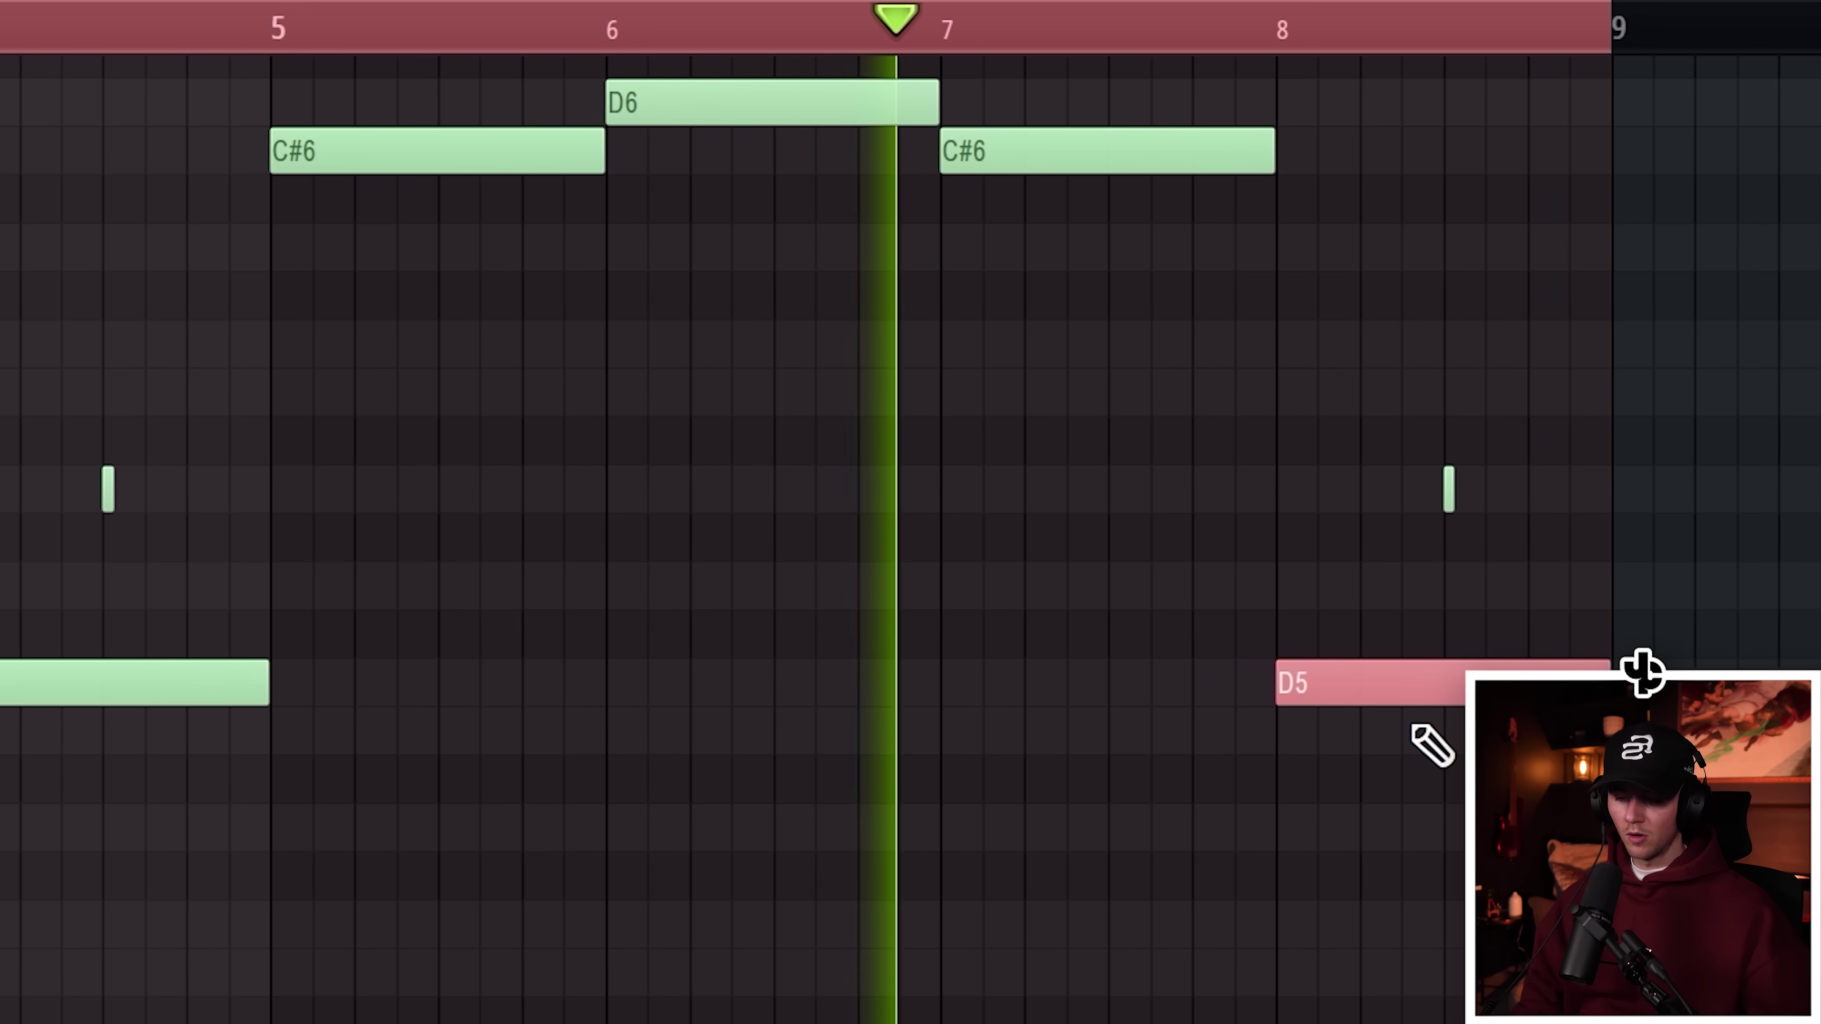
key("ctrl+Up")
key("ctrl+a")
key("ctrl+d")
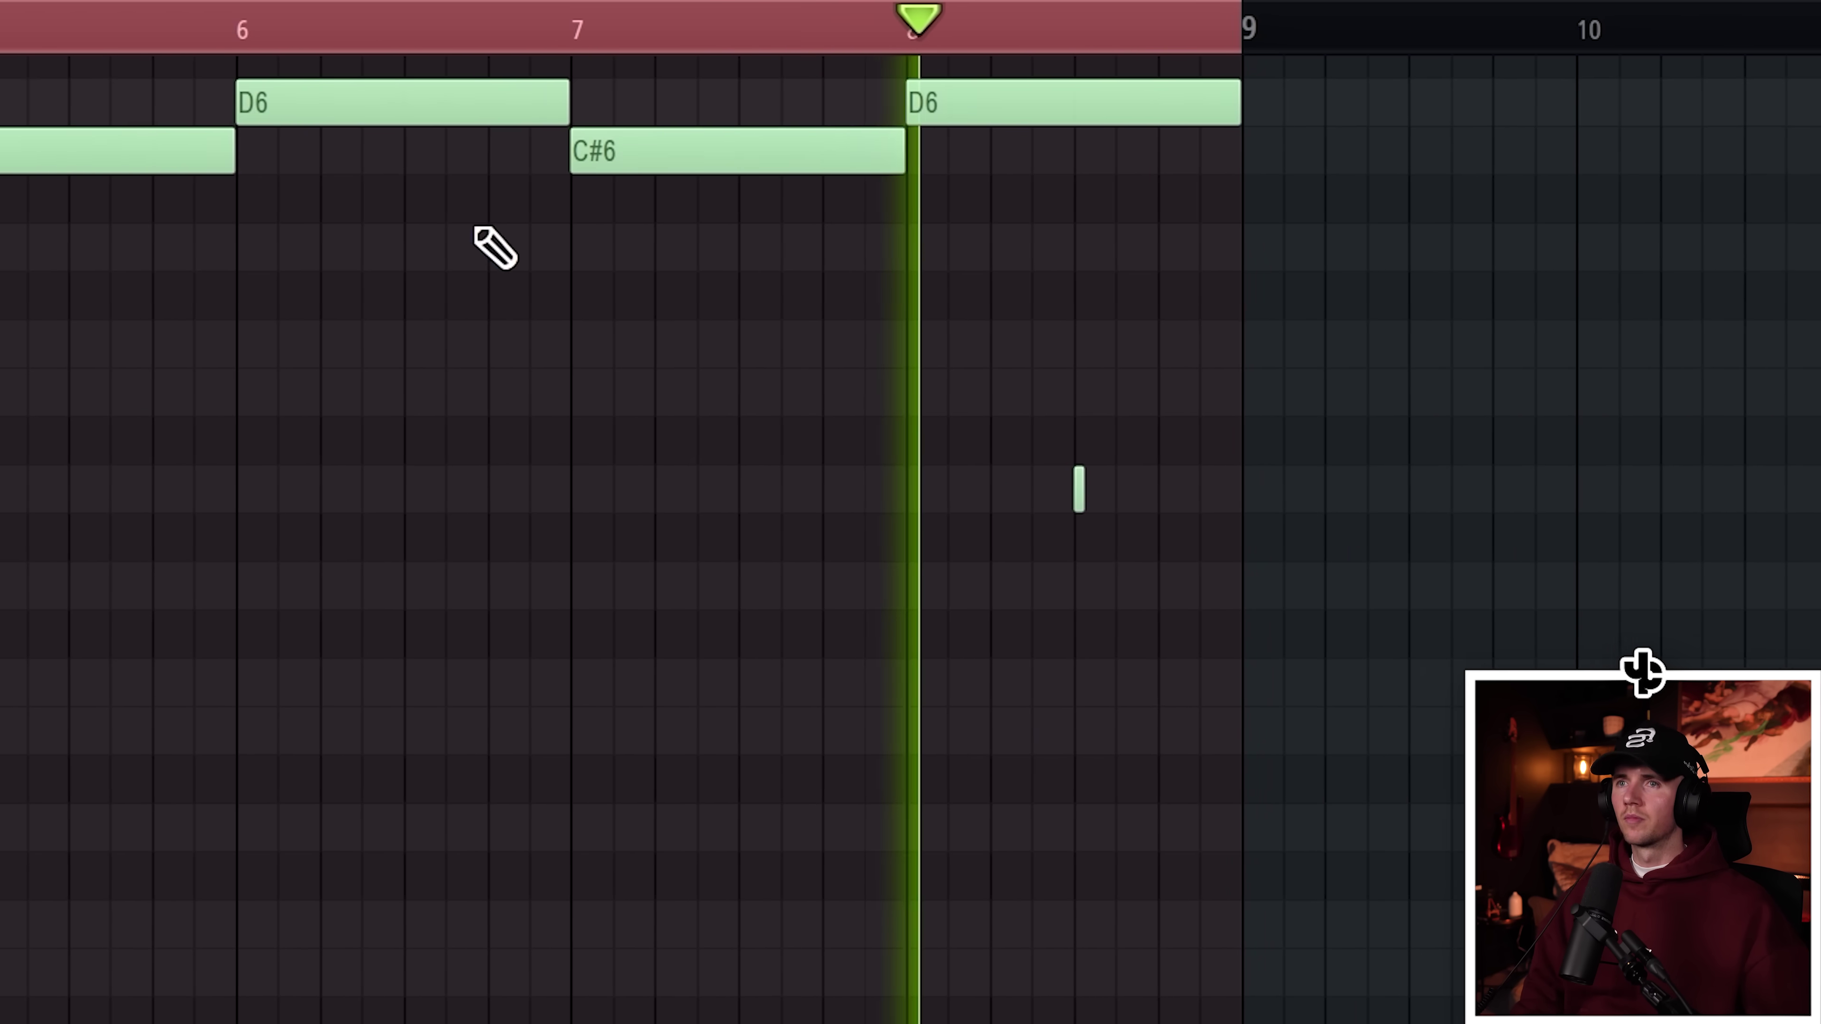
Make the Track 1 (consolidated) clip at bar 33 on Track 2 unique and open its channel settings.
right_click(715, 578)
right_click(933, 152)
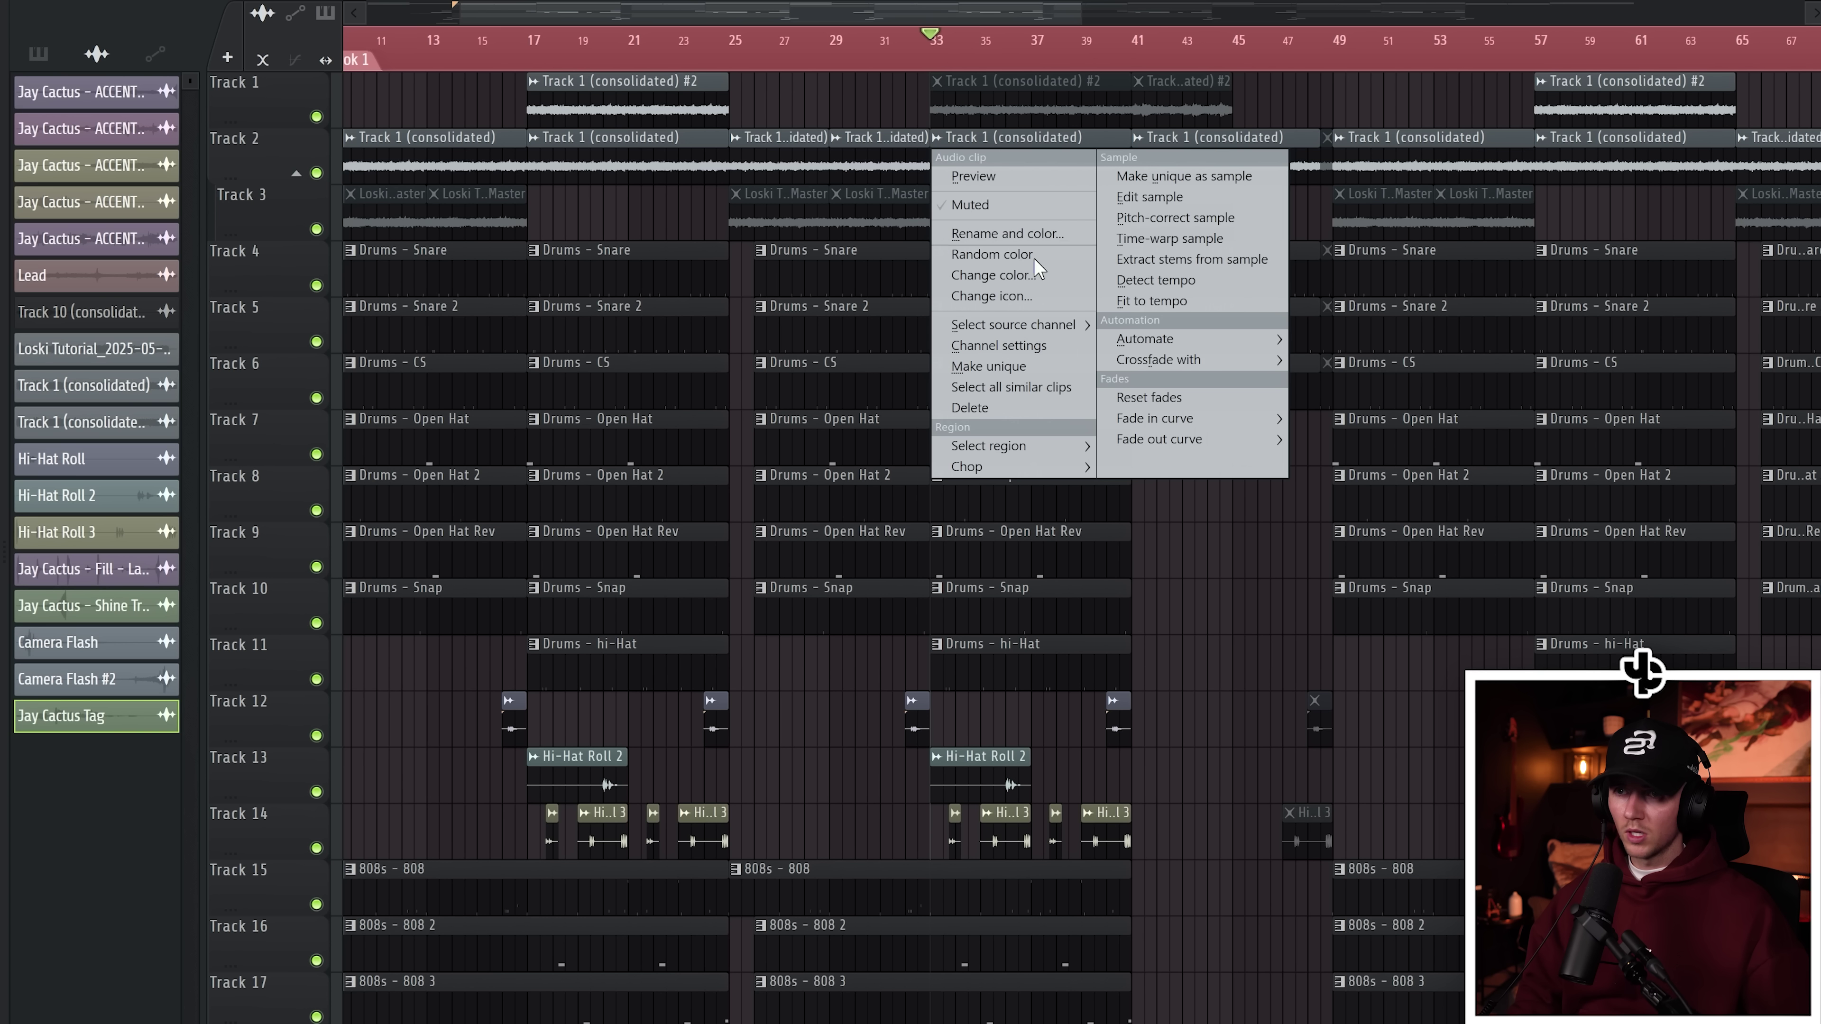
left_click(1018, 371)
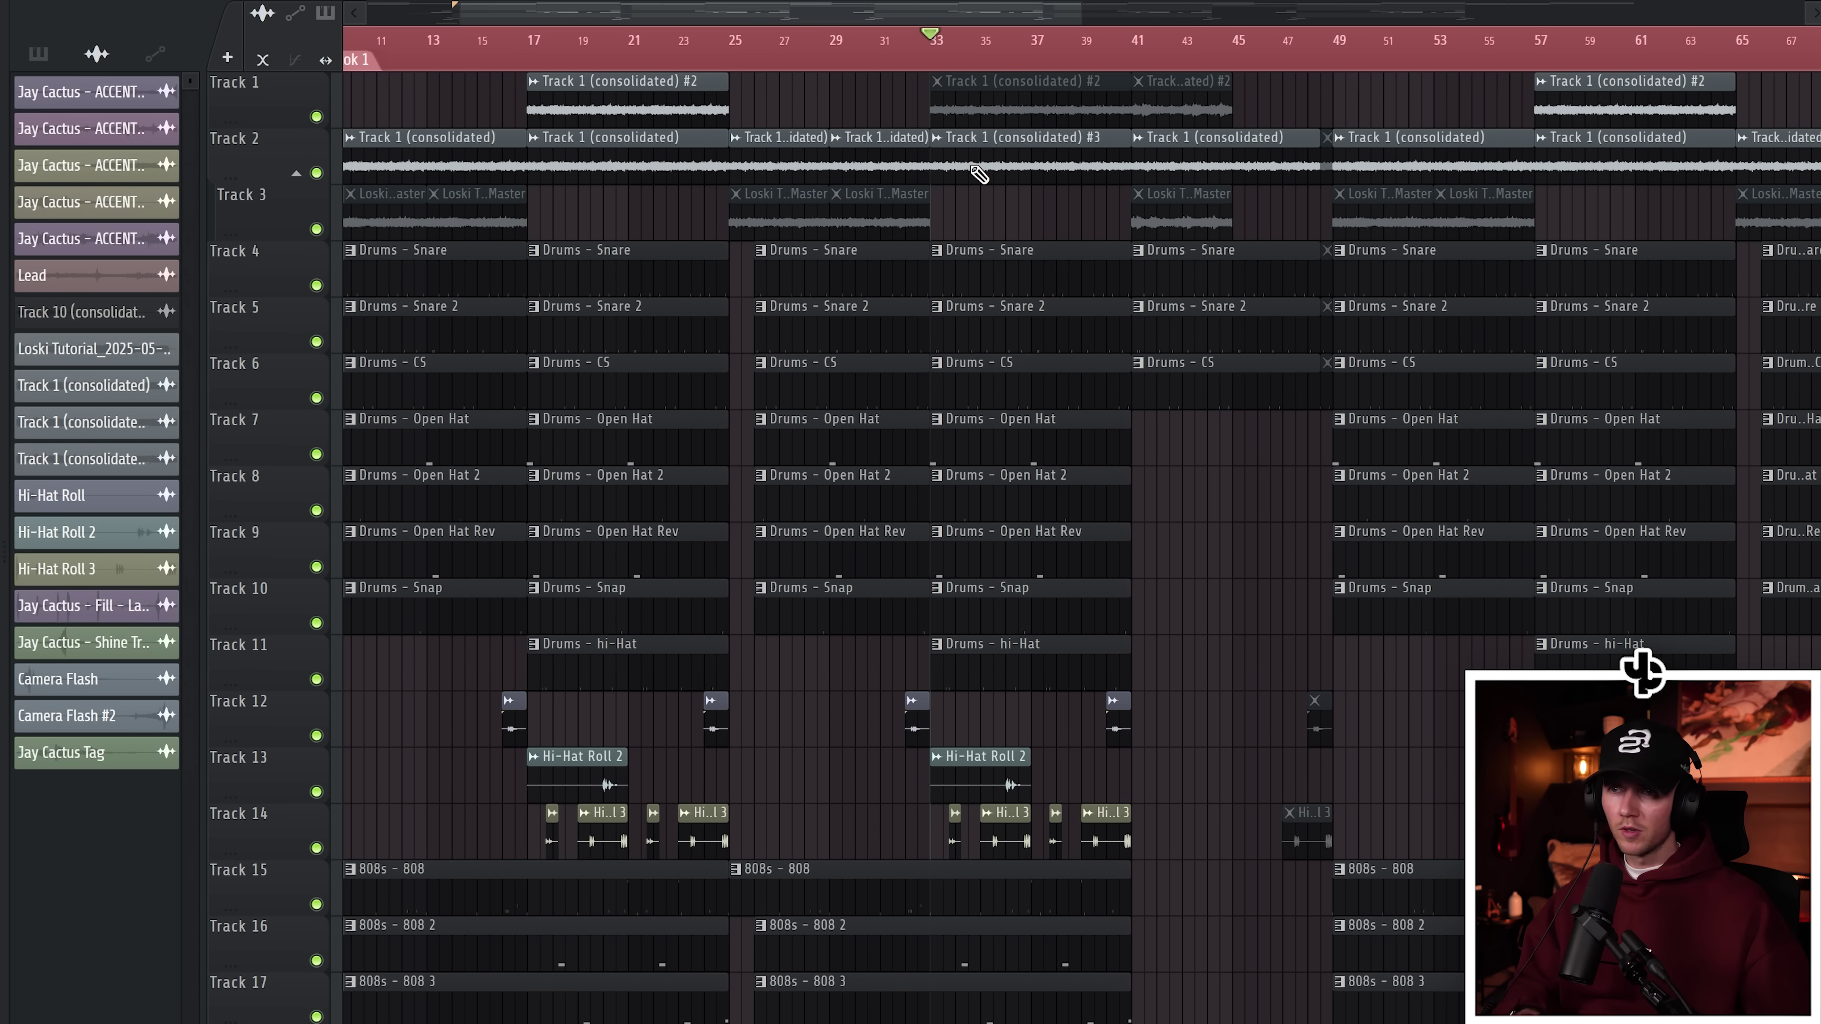
double_click(970, 166)
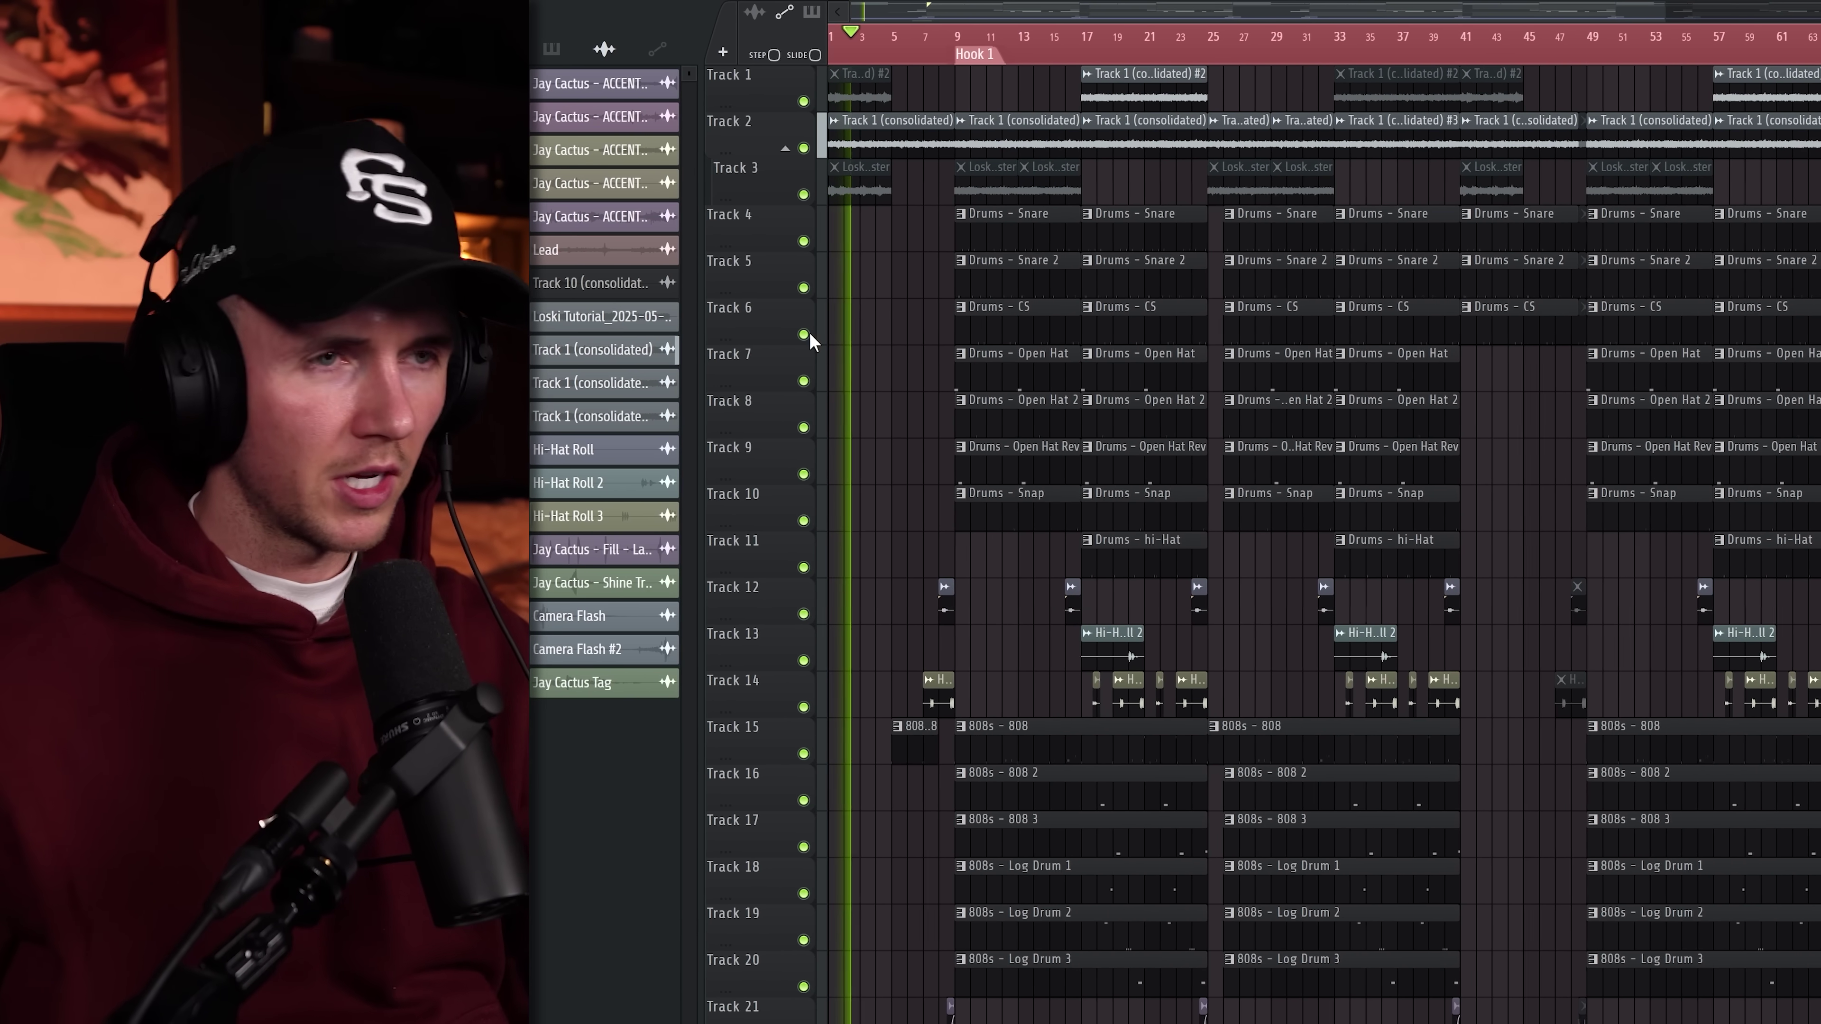
scroll(939, 419, "down", 5)
scroll(866, 723, "up", 5)
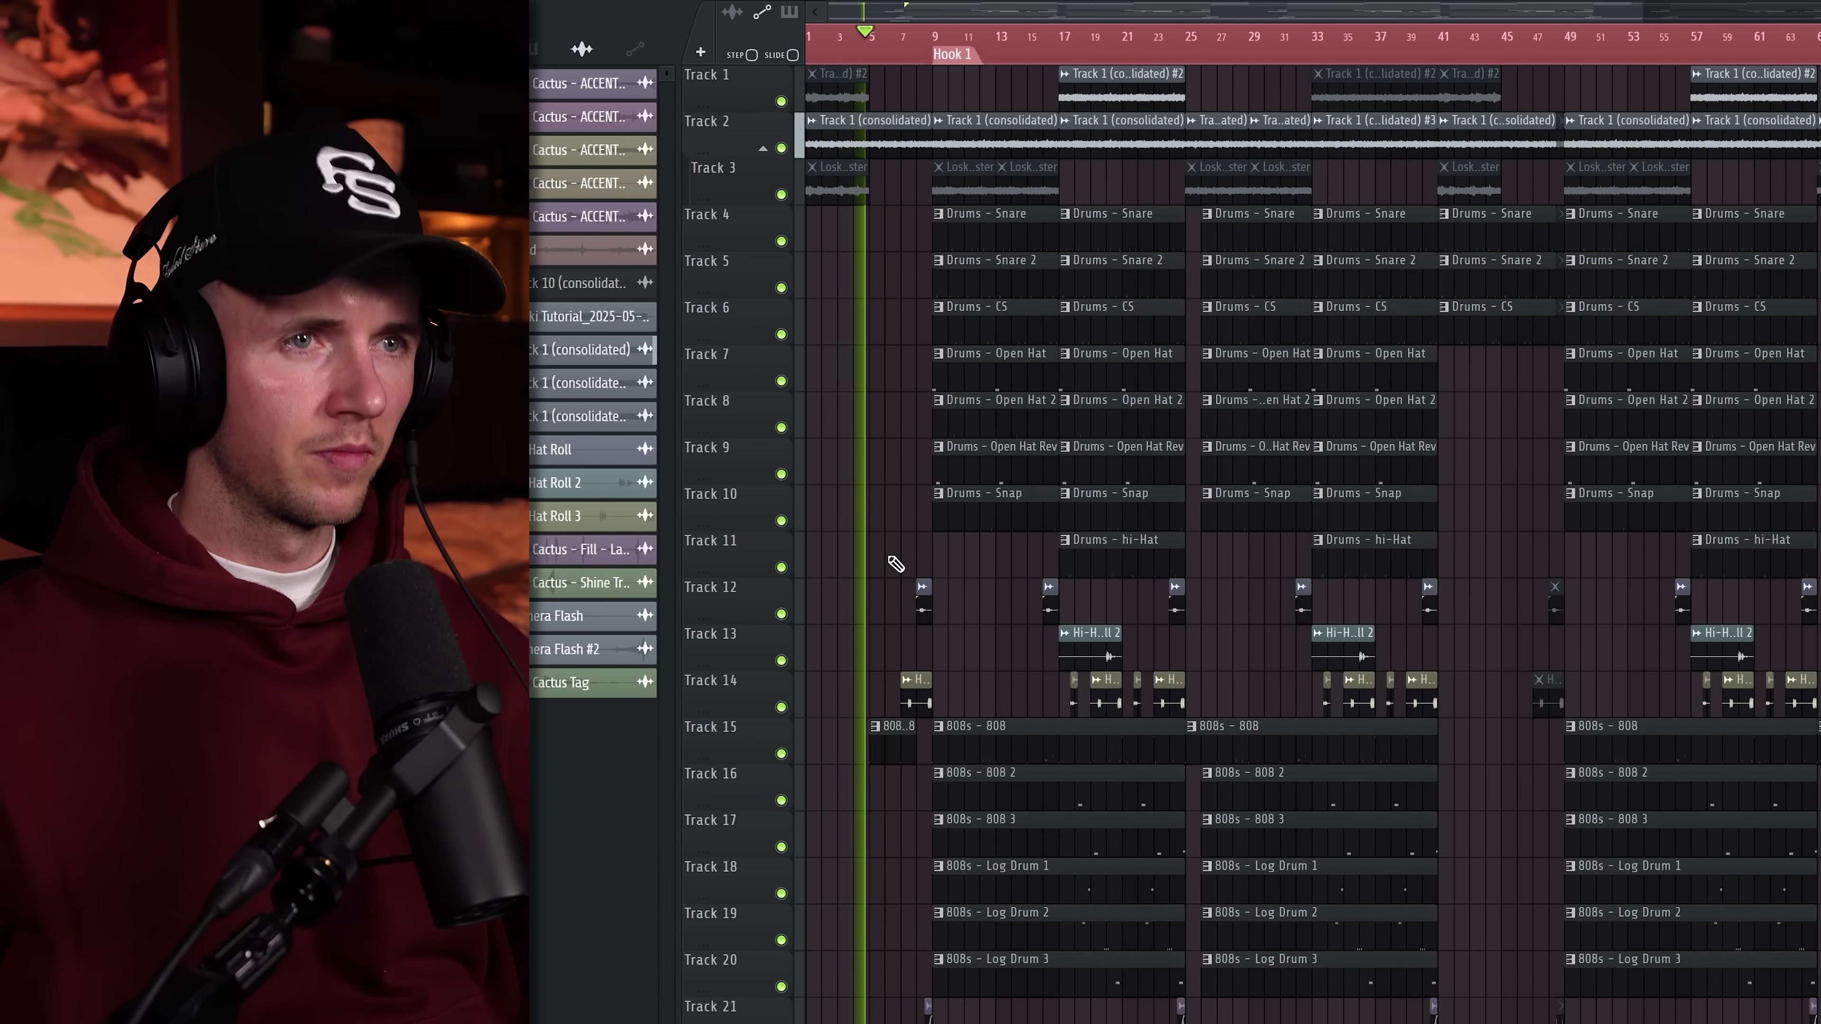
scroll(899, 569, "up", 3)
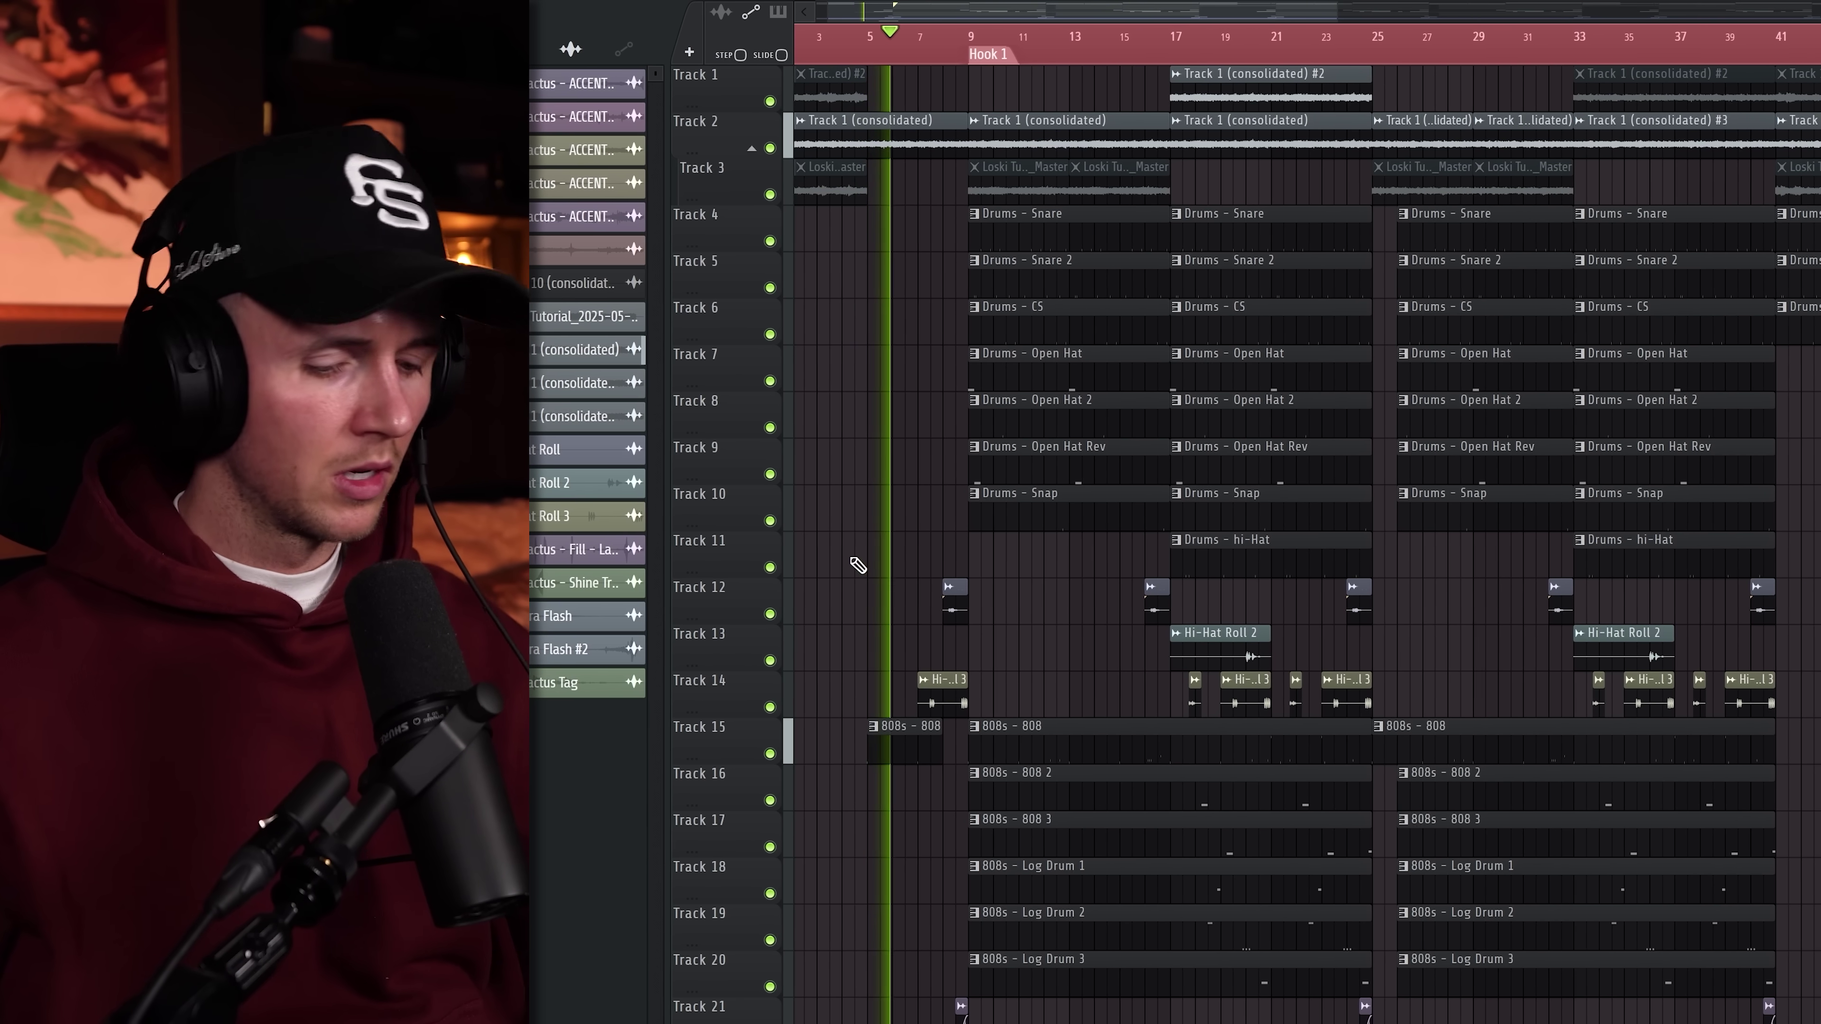